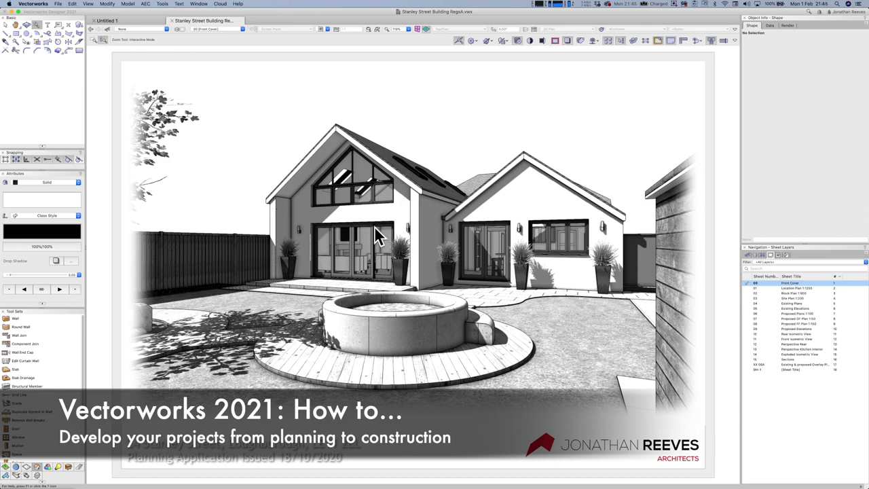
Examine the rear garden rendering on the Front Cover sheet up close and return to the full page
{"action": "scroll", "coordinate": [442, 314], "scroll_direction": "up", "scroll_amount": 3}
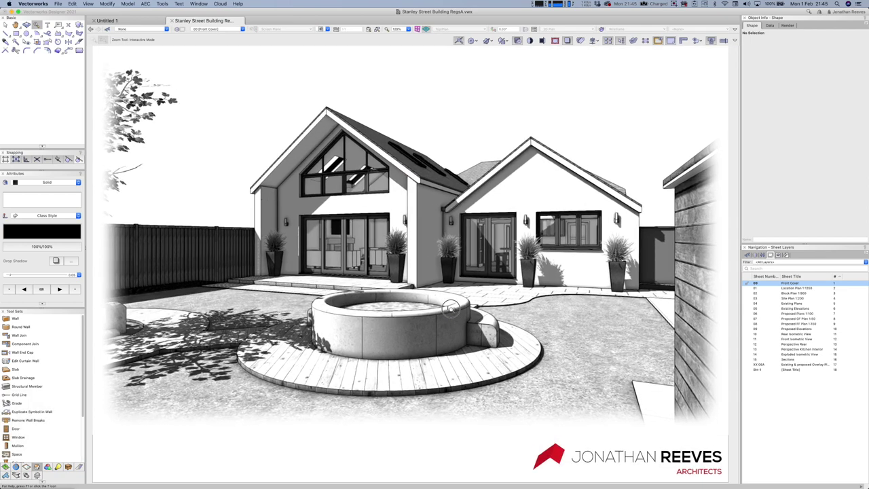
{"action": "scroll", "coordinate": [450, 309], "scroll_direction": "up", "scroll_amount": 3}
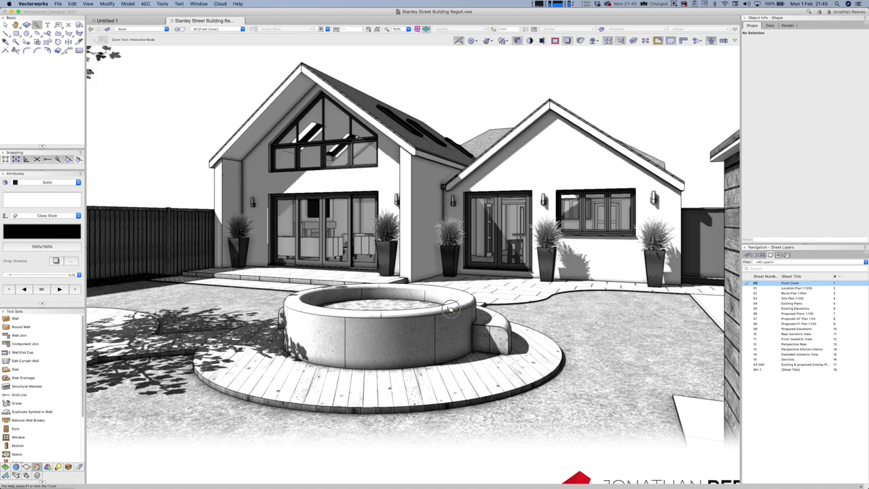
{"action": "scroll", "coordinate": [449, 309], "scroll_direction": "up", "scroll_amount": 3}
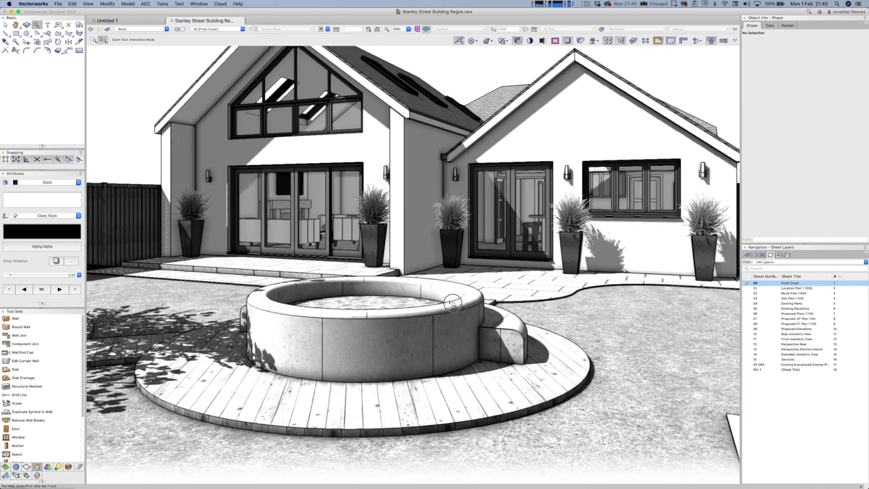
{"action": "scroll", "coordinate": [447, 312], "scroll_direction": "down", "scroll_amount": 1}
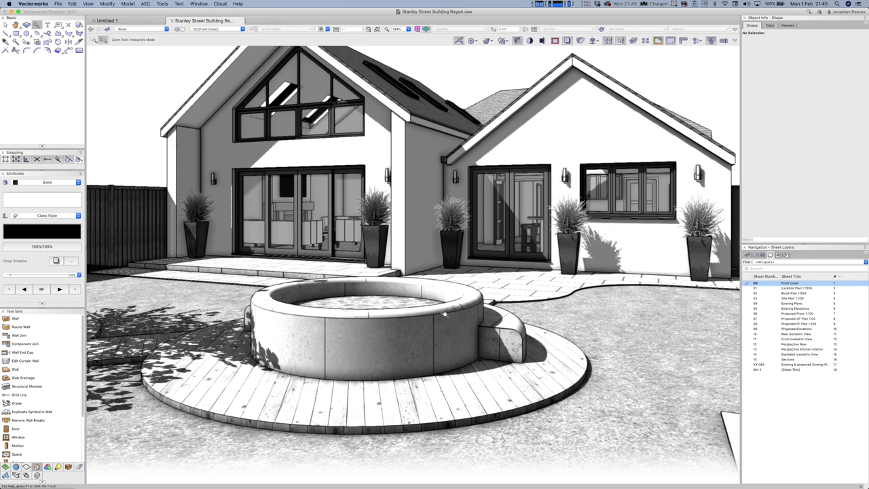
{"action": "key", "text": "super+4"}
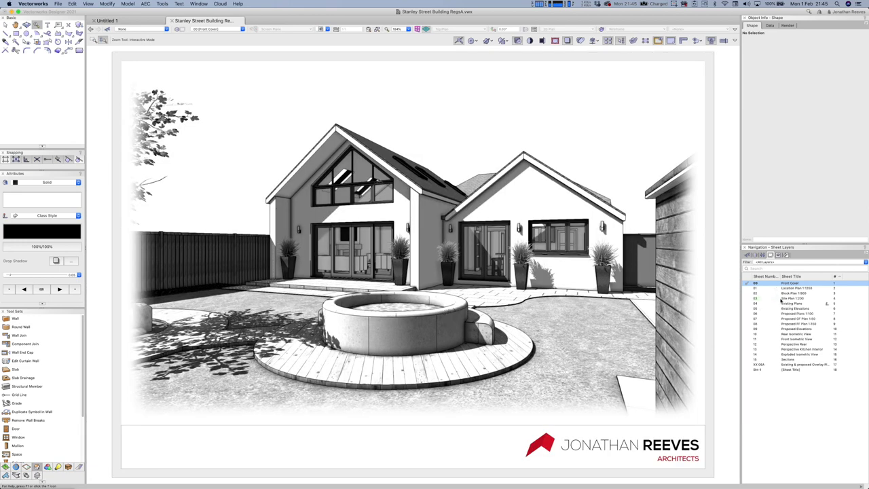
Open the Site Plan 1:200 sheet to examine the building plot, and open the Proposed Elevations sheet
{"action": "left_click", "coordinate": [779, 298]}
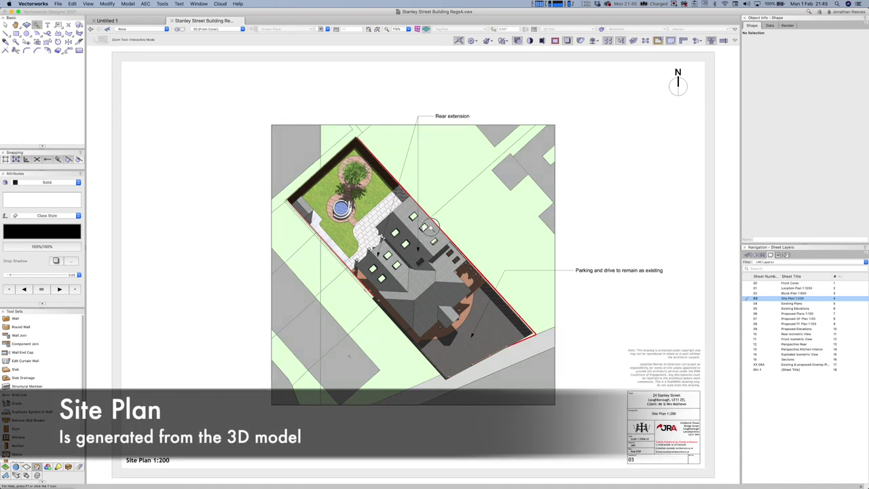
{"action": "scroll", "coordinate": [435, 215], "scroll_direction": "up", "scroll_amount": 1}
{"action": "scroll", "coordinate": [434, 214], "scroll_direction": "up", "scroll_amount": 6}
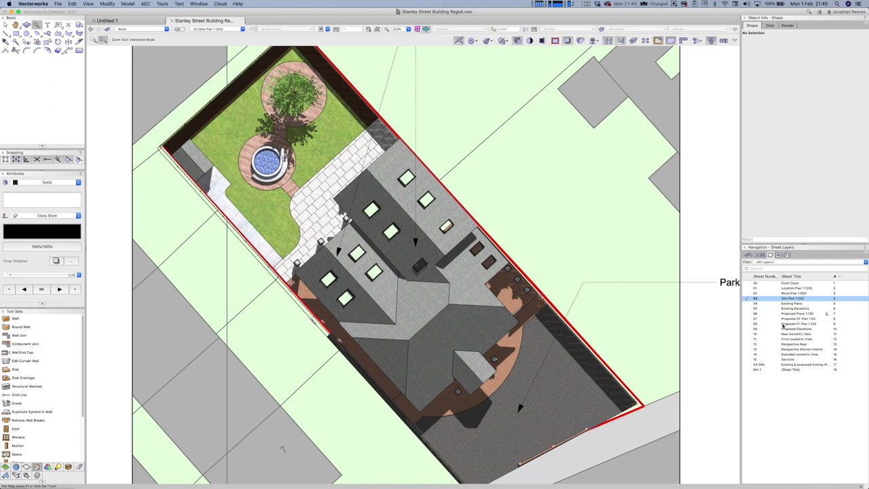
{"action": "left_click", "coordinate": [790, 330]}
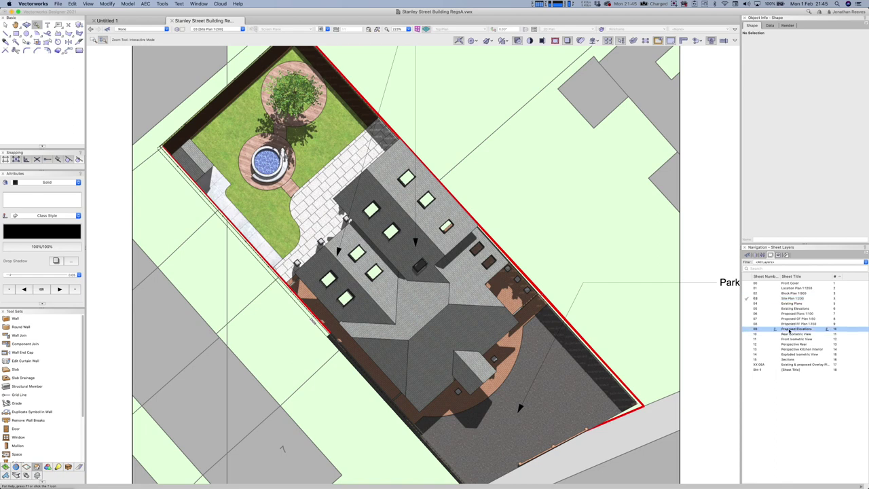
{"action": "double_click", "coordinate": [789, 329]}
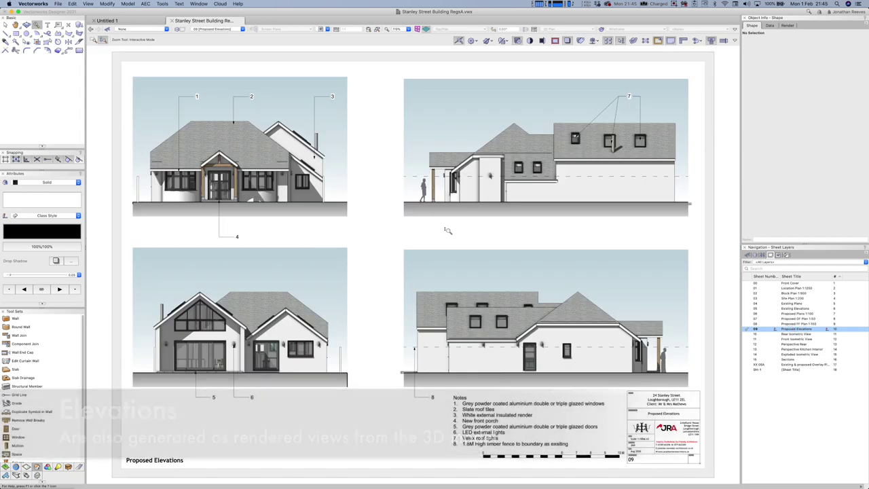
{"action": "key", "text": "u"}
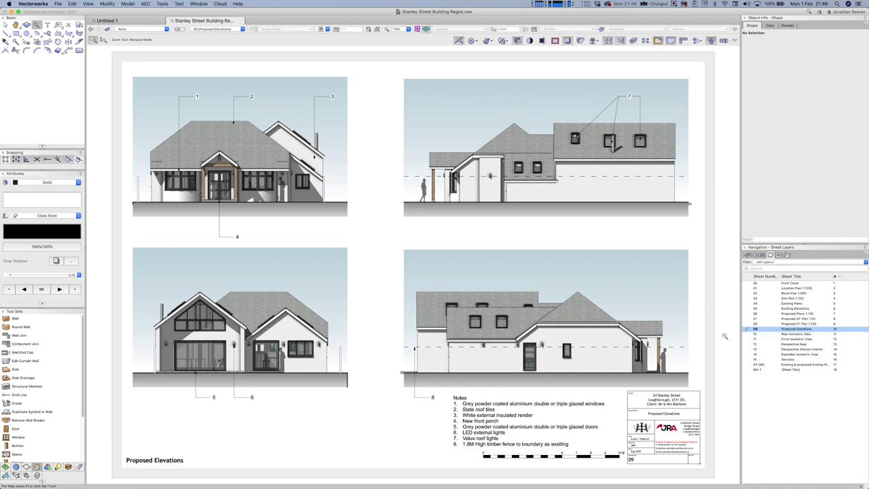
Inspect the roof and rear facade on the Rear Isometric View sheet, and open the Front Isometric View and Perspective Rear sheets
{"action": "left_click", "coordinate": [786, 336]}
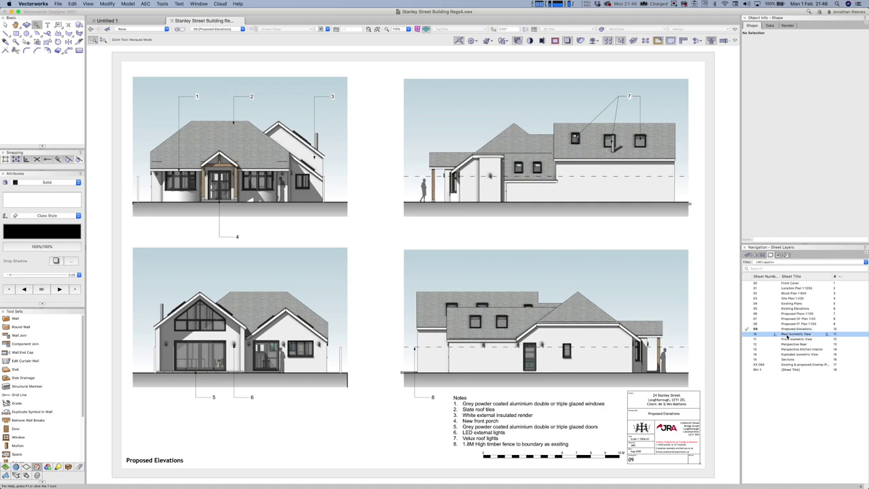
{"action": "double_click", "coordinate": [786, 336]}
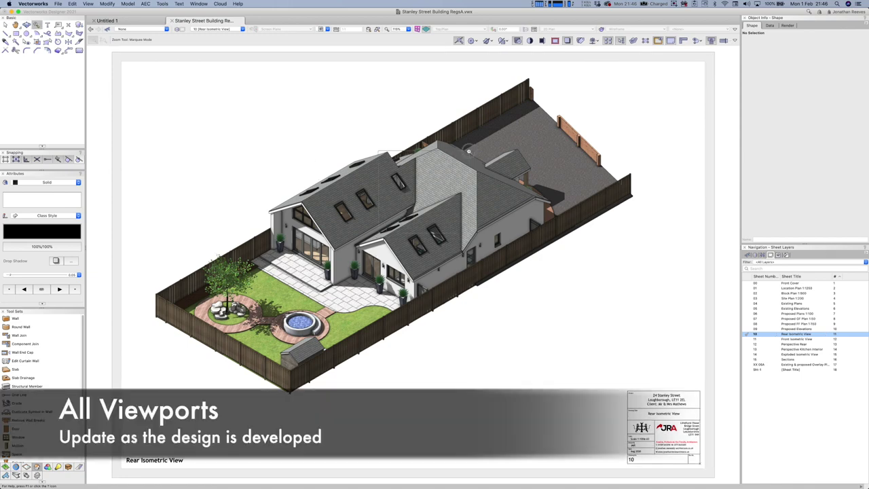
{"action": "left_click_drag", "start_coordinate": [469, 151], "coordinate": [336, 226]}
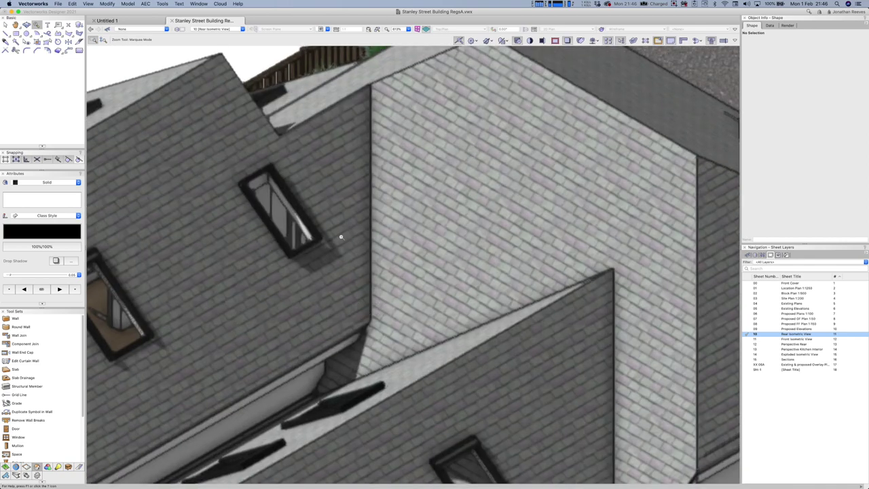
{"action": "key", "text": "super+6"}
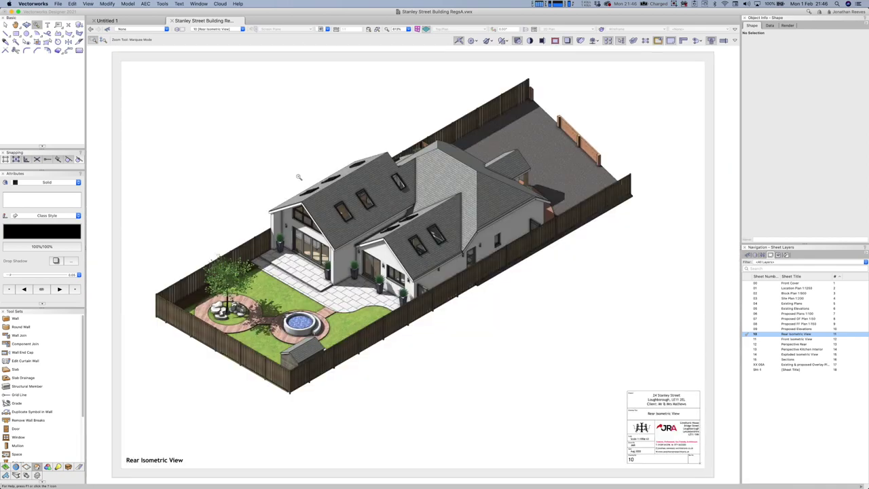
{"action": "left_click_drag", "start_coordinate": [262, 143], "coordinate": [465, 331]}
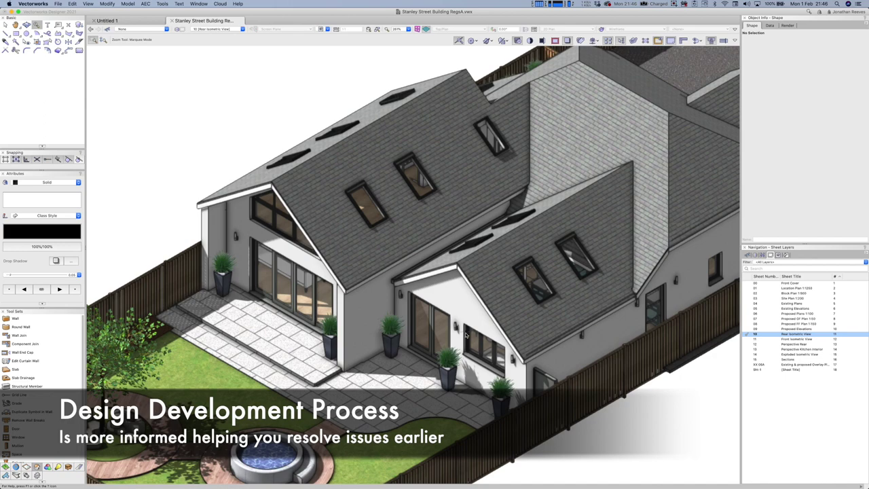
{"action": "key", "text": "x"}
{"action": "key", "text": "super+6"}
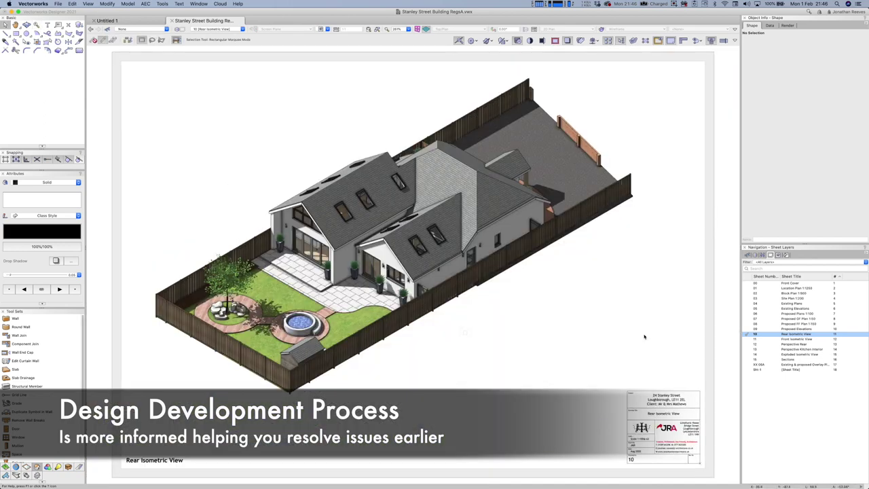
{"action": "left_click", "coordinate": [784, 339]}
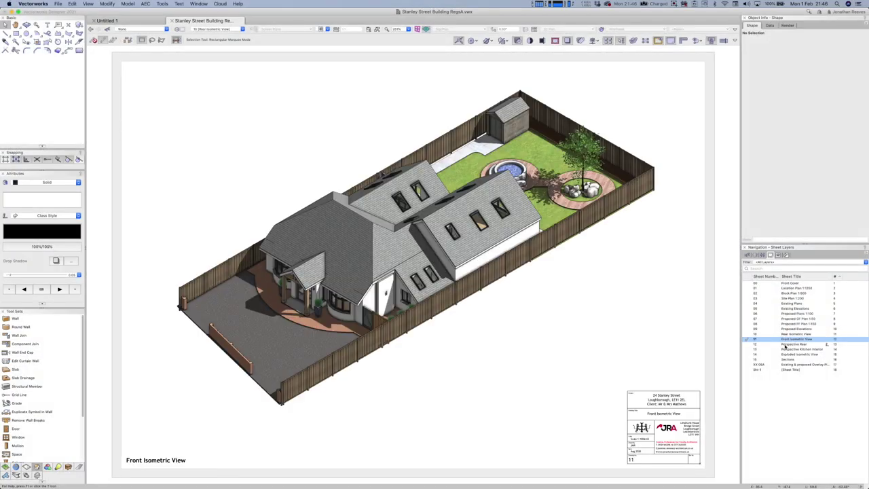
{"action": "left_click", "coordinate": [784, 344]}
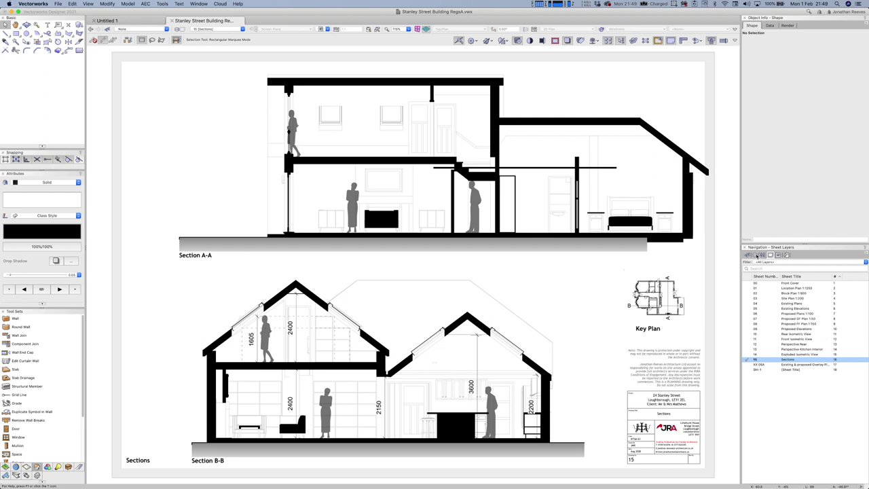
Switch from sheet layers to design layers, make 3D PR GF active, and orbit the whole house model with the Flyover tool
{"action": "left_click", "coordinate": [755, 255]}
{"action": "left_click", "coordinate": [767, 340]}
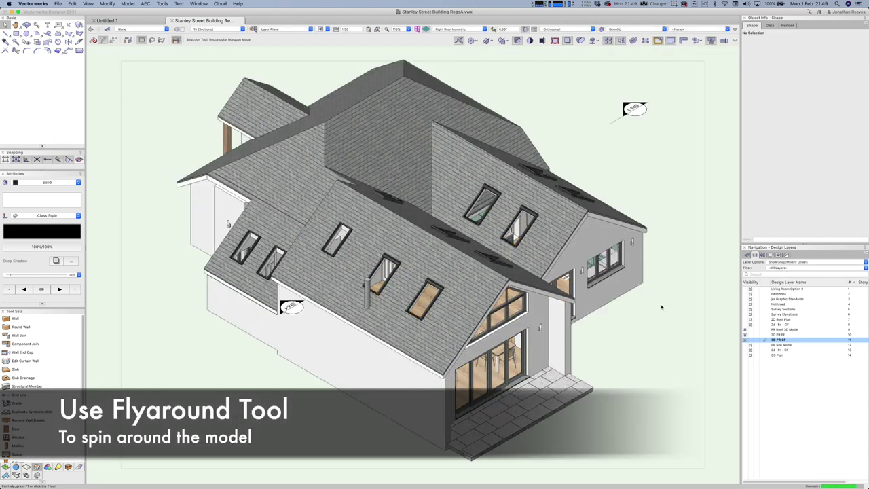
{"action": "key", "text": "shift+c"}
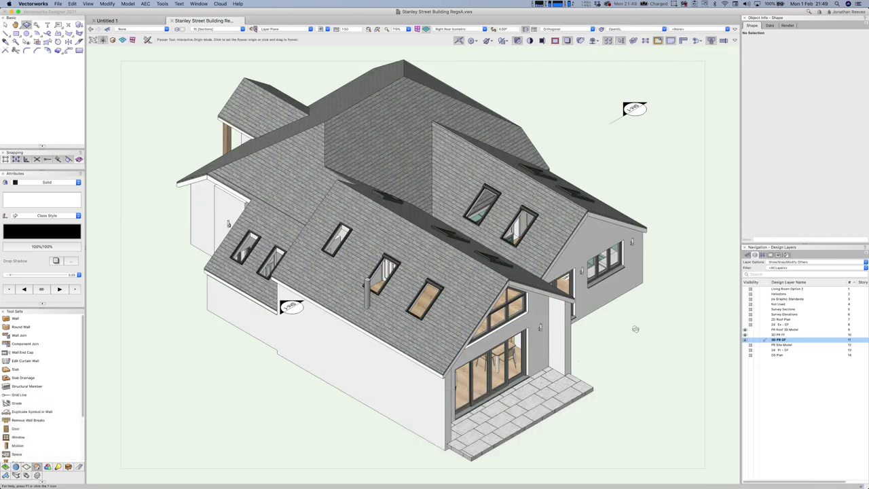
{"action": "left_click_drag", "start_coordinate": [631, 326], "coordinate": [706, 349]}
Set the layer options to Active Only and orbit the ground floor model to view its rooms
{"action": "left_click", "coordinate": [788, 263]}
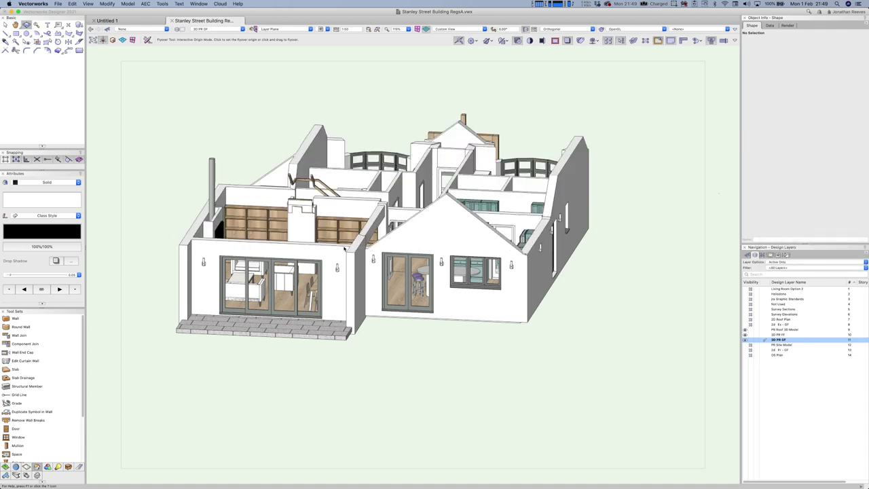
{"action": "left_click_drag", "start_coordinate": [548, 348], "coordinate": [480, 417]}
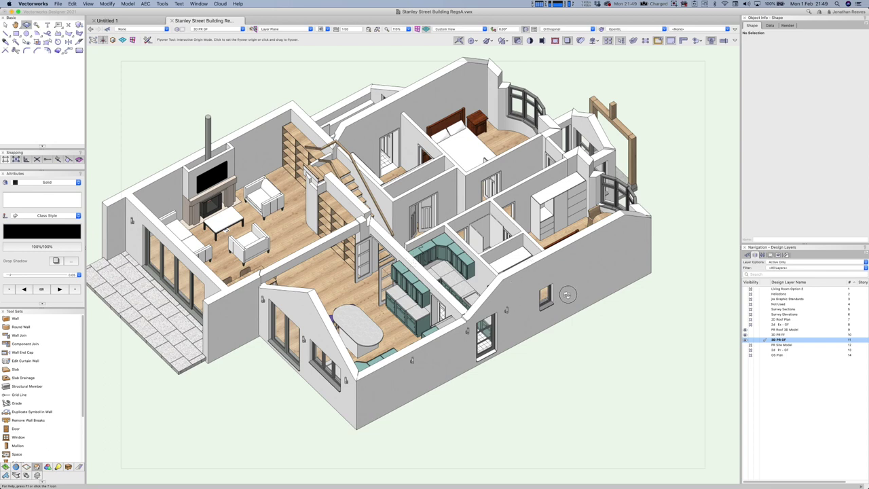
{"action": "left_click_drag", "start_coordinate": [471, 335], "coordinate": [287, 370]}
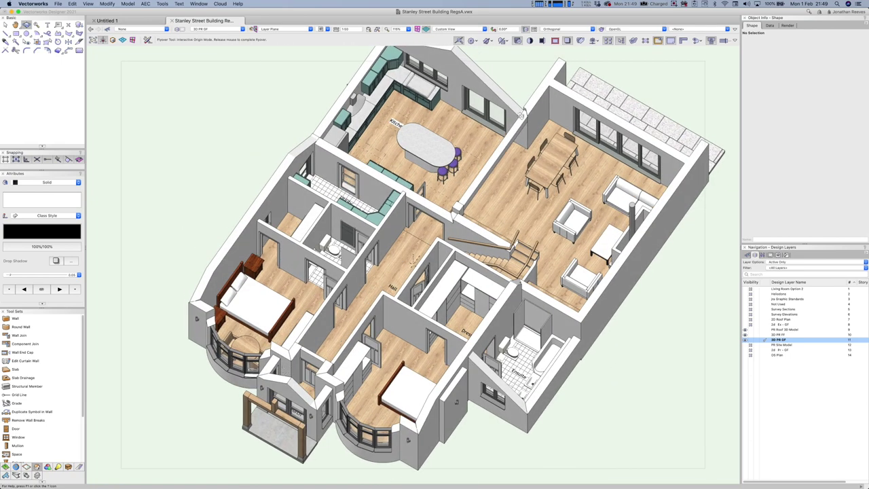
Switch the ground floor to the Top/Plan view and select the exterior wall alongside the living room fireplace
{"action": "left_click", "coordinate": [461, 29]}
{"action": "key", "text": "Escape"}
{"action": "key", "text": "super+5"}
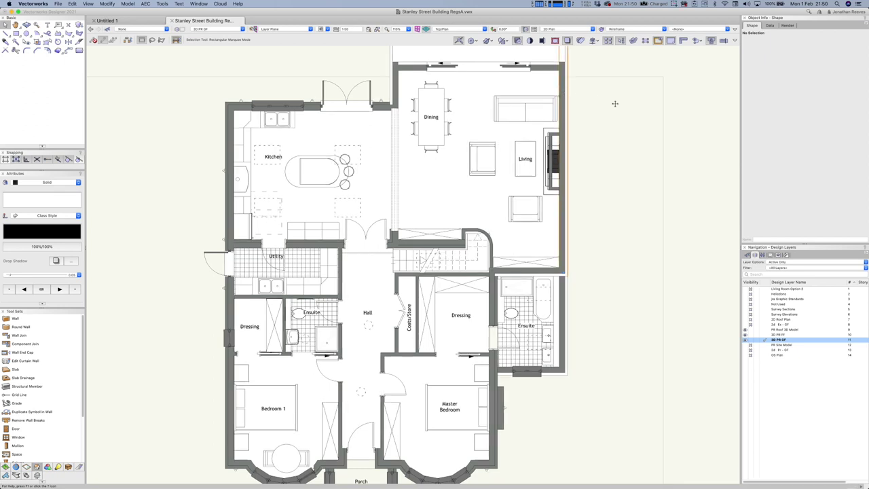
{"action": "left_click", "coordinate": [566, 139]}
{"action": "scroll", "coordinate": [577, 145], "scroll_direction": "up", "scroll_amount": 2}
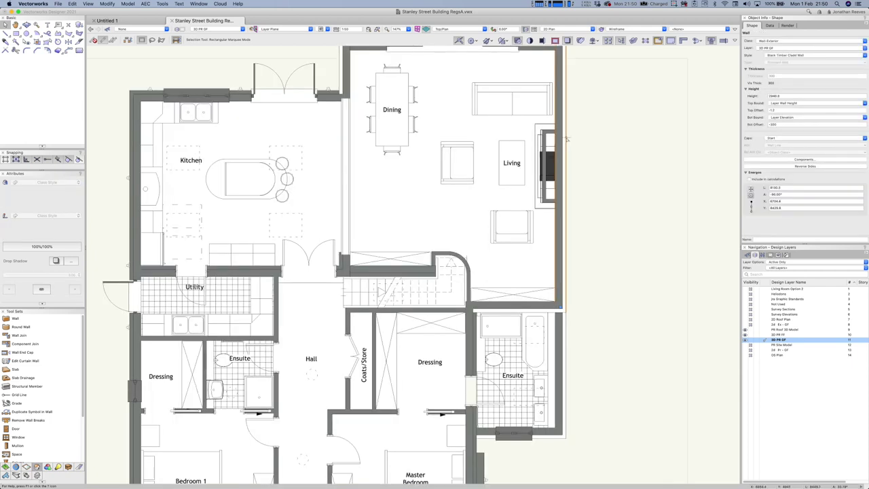
{"action": "key", "text": "super+i"}
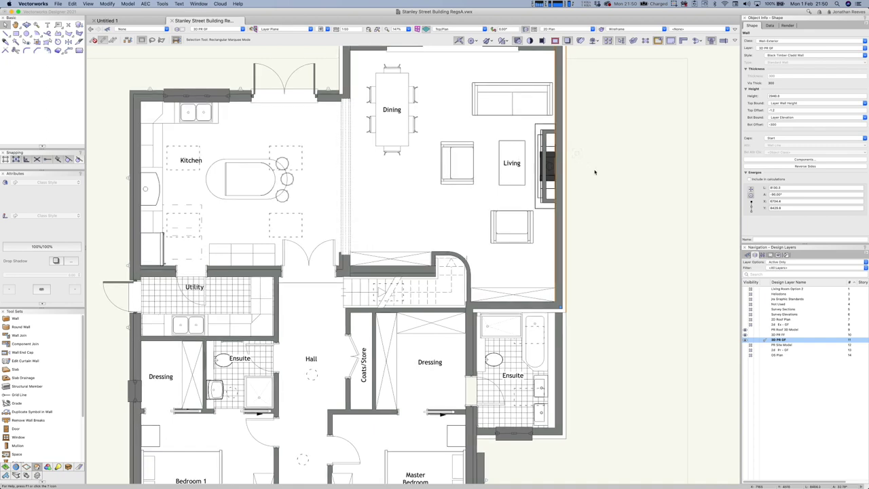
Open the 06 JRA UK nbl Walls.vwx library in the Resource Manager and preview its external block cavity wall styles
{"action": "key", "text": "super+r"}
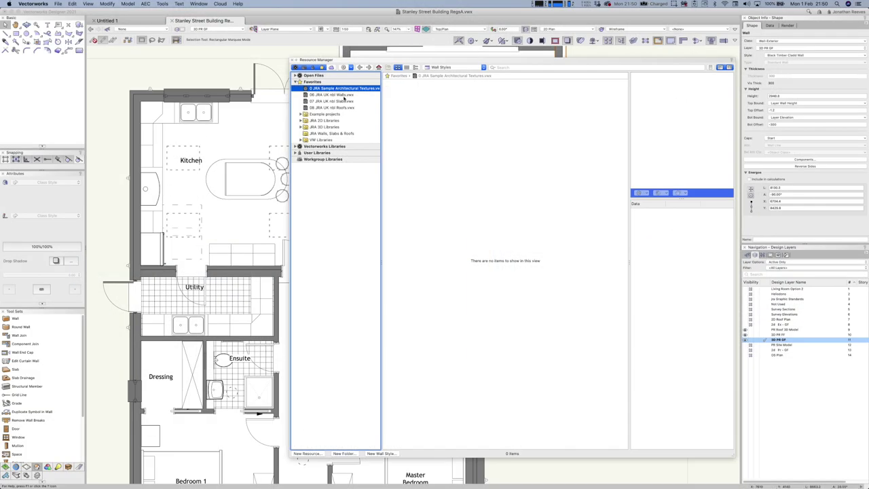
{"action": "left_click", "coordinate": [341, 95]}
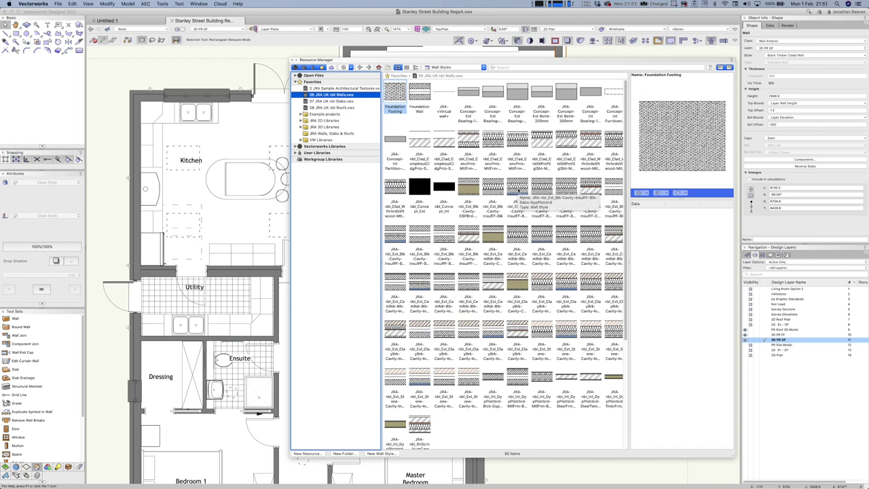
{"action": "left_click", "coordinate": [517, 192]}
{"action": "left_click", "coordinate": [493, 191]}
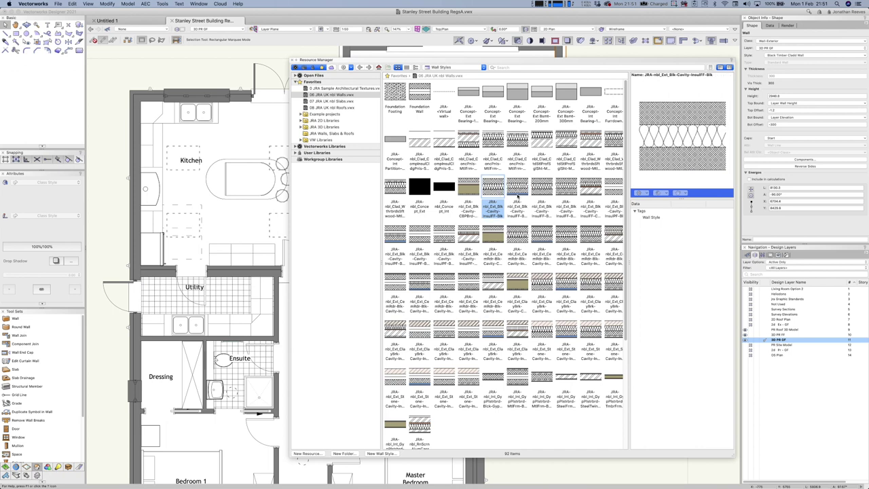
{"action": "left_click", "coordinate": [522, 235]}
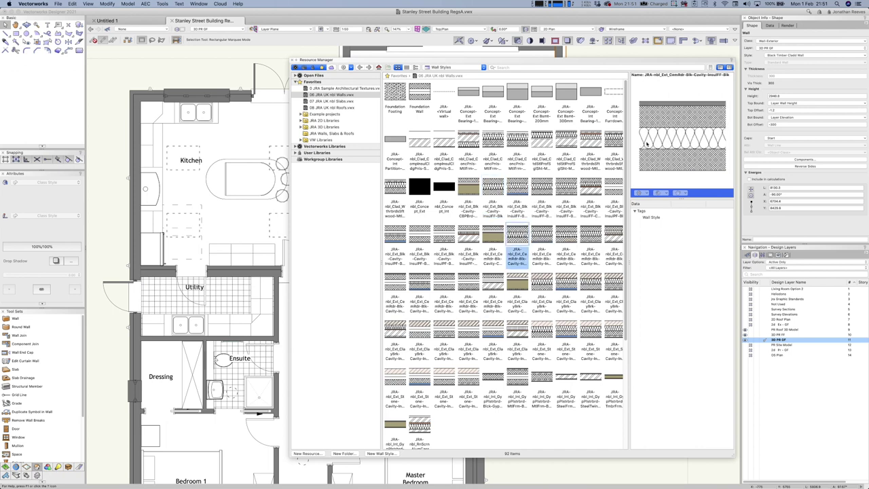
Import the JRA-nbl_Ext_CemRdr-Blk-Cavity-InsulFF-Blk wall style with the blue inner lining into the project
{"action": "left_click", "coordinate": [547, 238]}
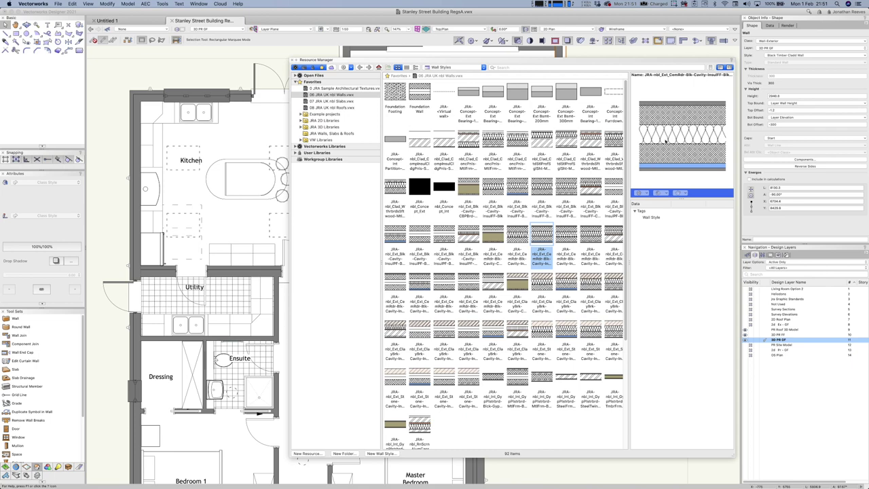
{"action": "right_click", "coordinate": [545, 237]}
{"action": "mouse_move", "coordinate": [546, 237]}
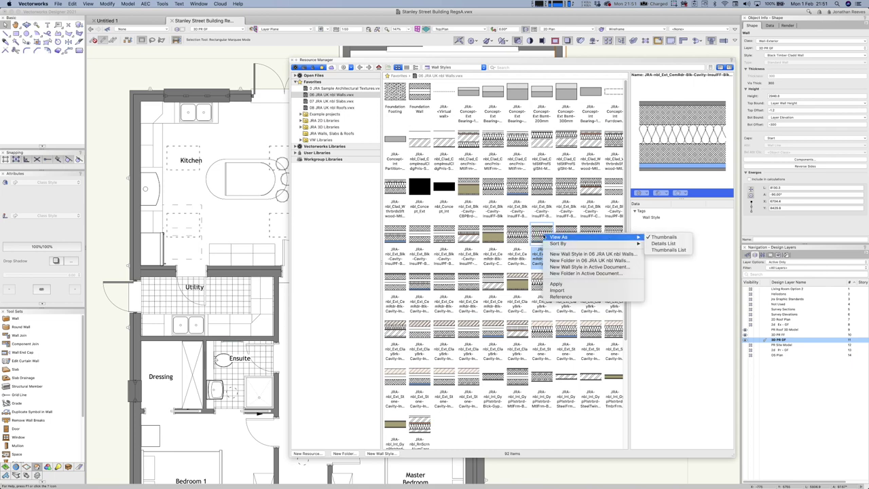
{"action": "left_click", "coordinate": [551, 289]}
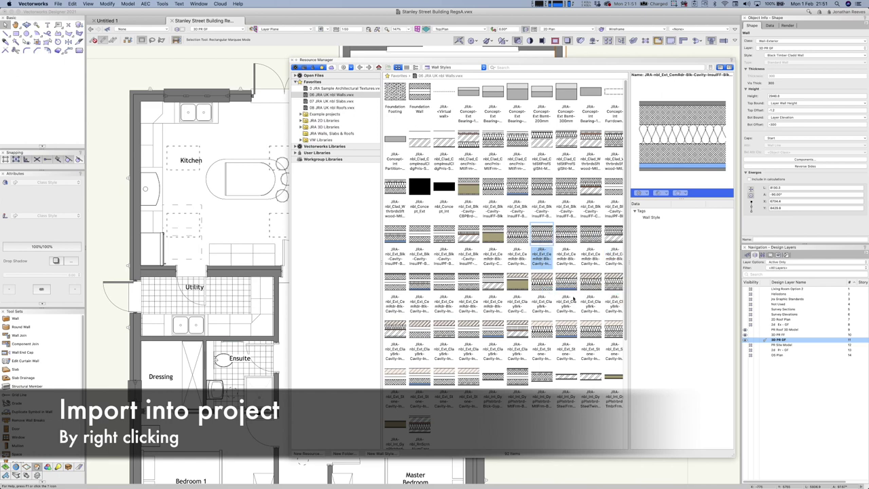
Import the JRA-nbl_Int_GypPlstrbrd wall styles with block core and with timber twin frame core into the project
{"action": "left_click", "coordinate": [494, 382]}
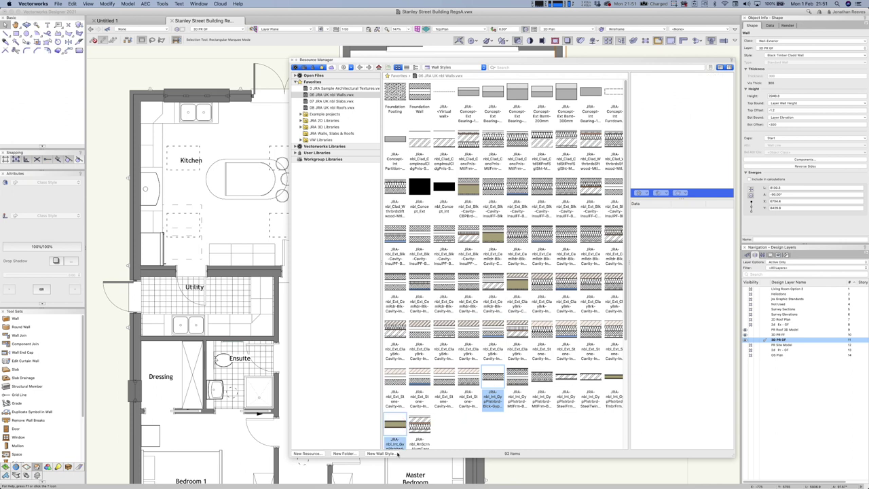
{"action": "right_click", "coordinate": [494, 378]}
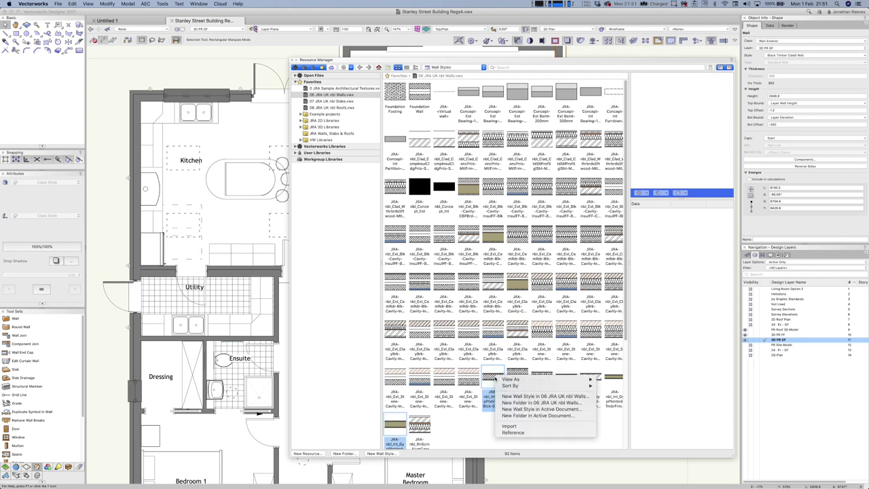
{"action": "left_click", "coordinate": [510, 426]}
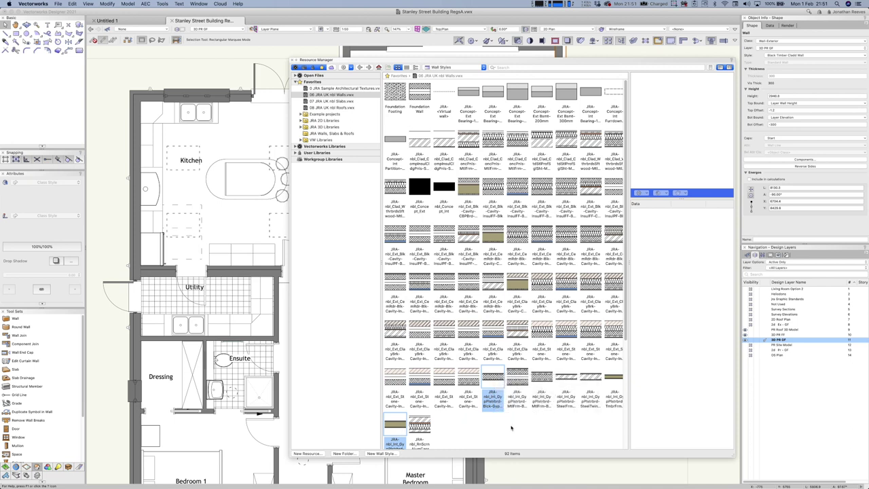
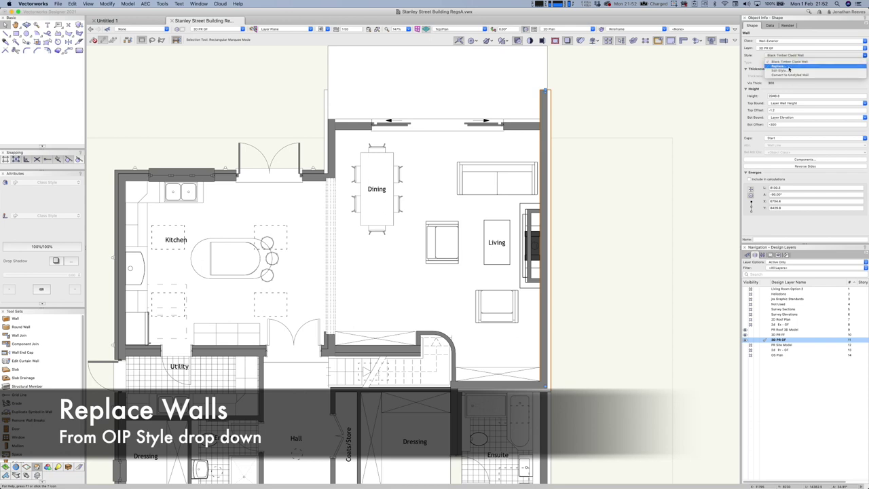
Start replacing the selected living room wall's style with JRA-nbl_Ext_CemRdr-Blk-Cavity-InsulFF-Blk from the Stanley Street Building RegsA.vwx file
{"action": "left_click", "coordinate": [781, 67]}
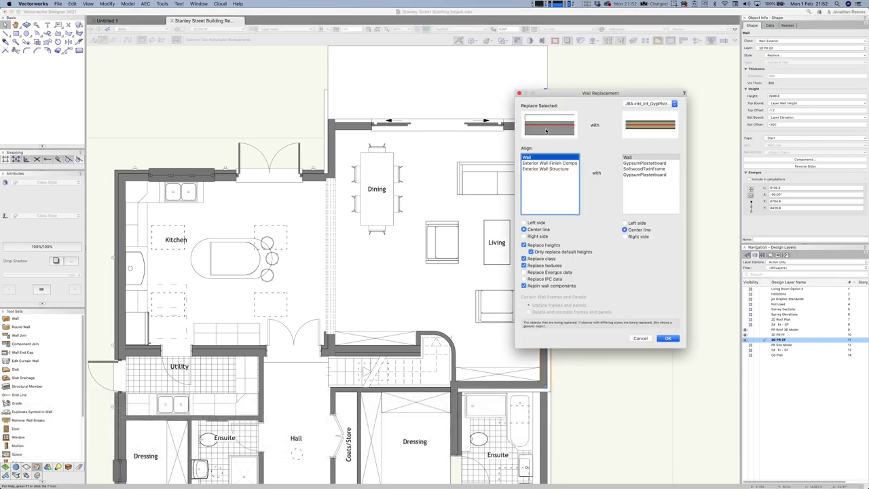
{"action": "left_click", "coordinate": [633, 105]}
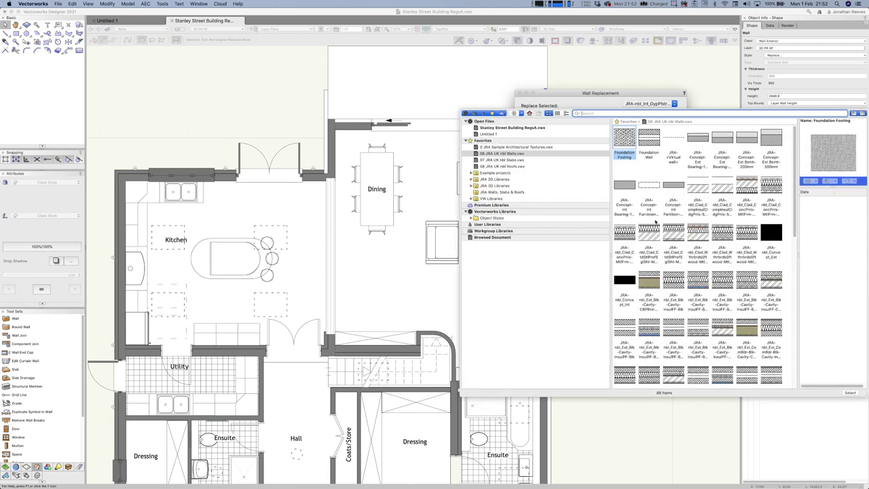
{"action": "left_click", "coordinate": [535, 129]}
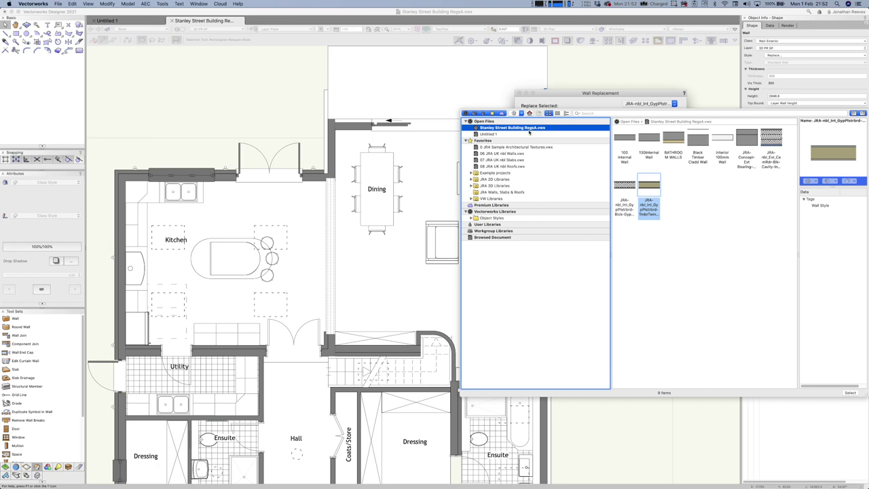
{"action": "left_click", "coordinate": [770, 141]}
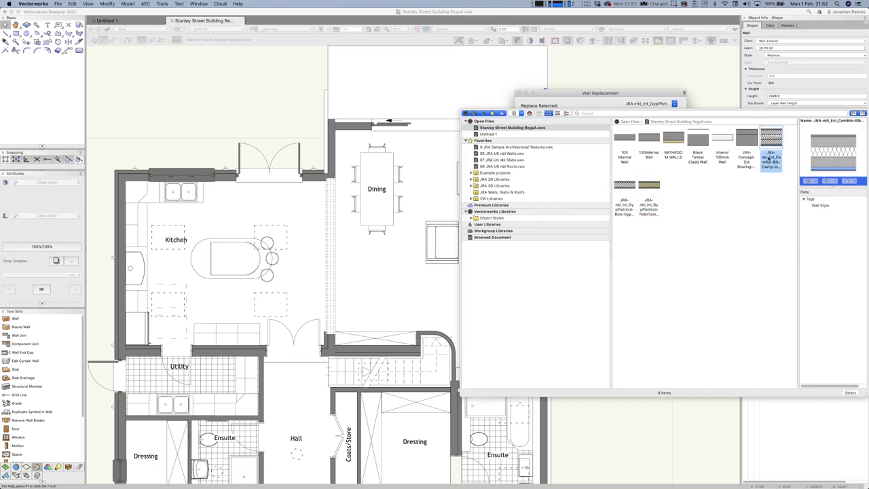
{"action": "double_click", "coordinate": [770, 139]}
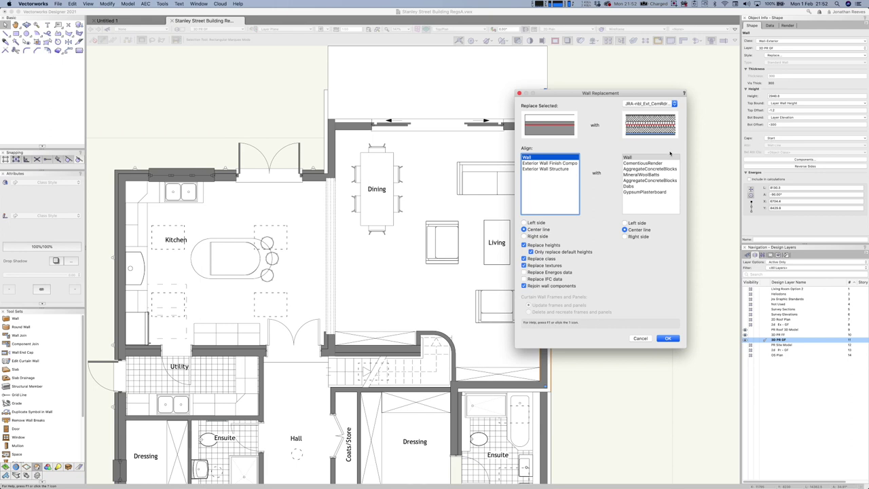
Align the left side of the existing wall with the left side of the new style and apply the replacement
{"action": "left_click_drag", "start_coordinate": [600, 94], "coordinate": [673, 89]}
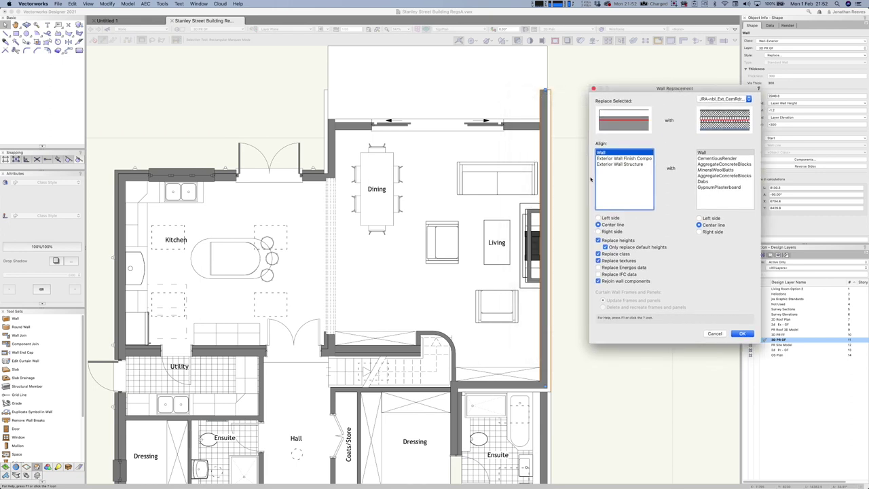
{"action": "left_click", "coordinate": [598, 217]}
{"action": "left_click", "coordinate": [699, 217]}
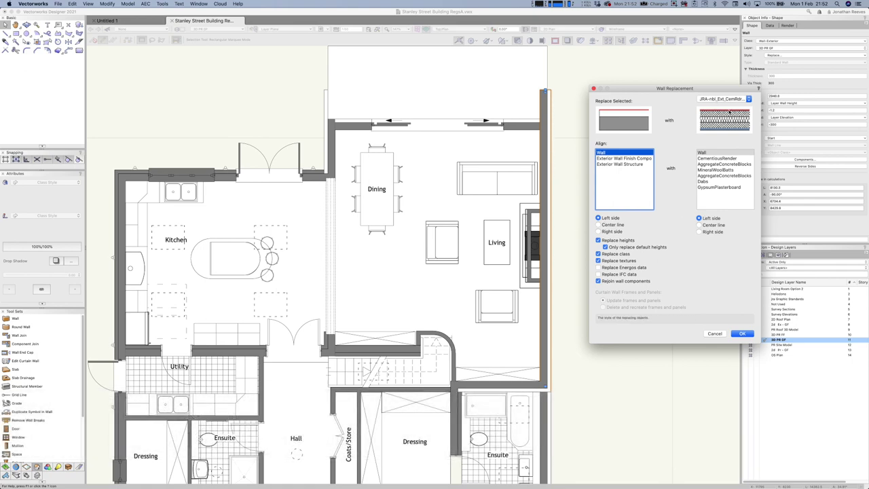
{"action": "left_click", "coordinate": [741, 333]}
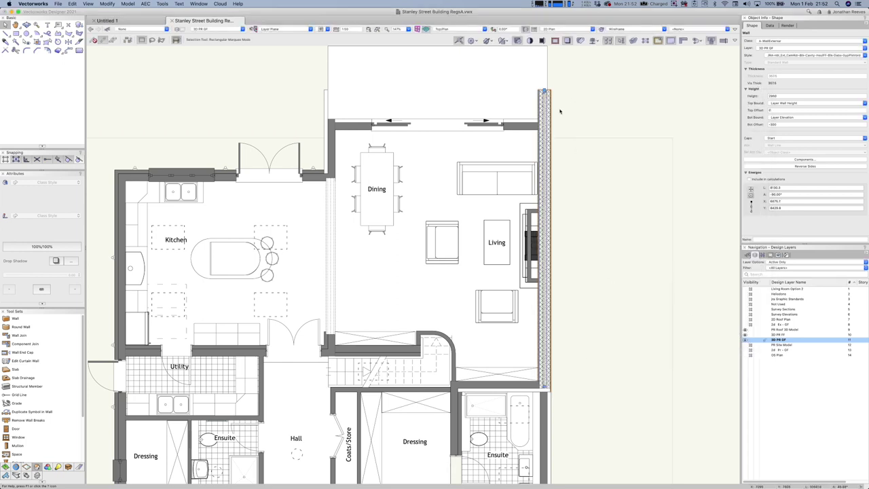
{"action": "left_click", "coordinate": [576, 162]}
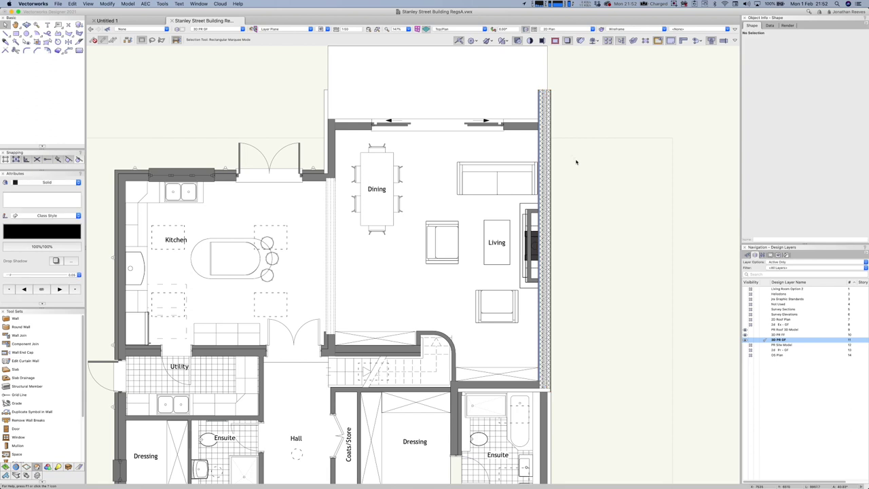
Switch to the Right Isometric view and select the six exterior walls around the rear ensuite, the dining area and the kitchen
{"action": "key", "text": "3"}
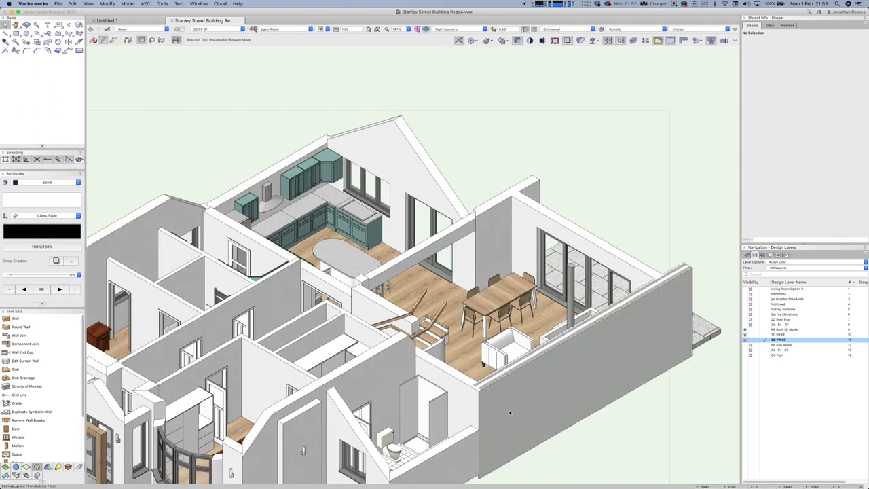
{"action": "scroll", "coordinate": [503, 407], "scroll_direction": "up", "scroll_amount": 1}
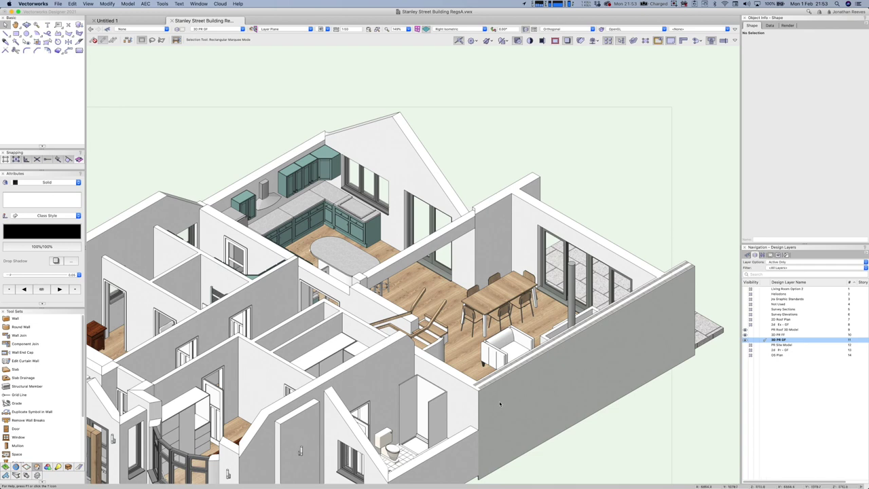
{"action": "scroll", "coordinate": [477, 385], "scroll_direction": "up", "scroll_amount": 1}
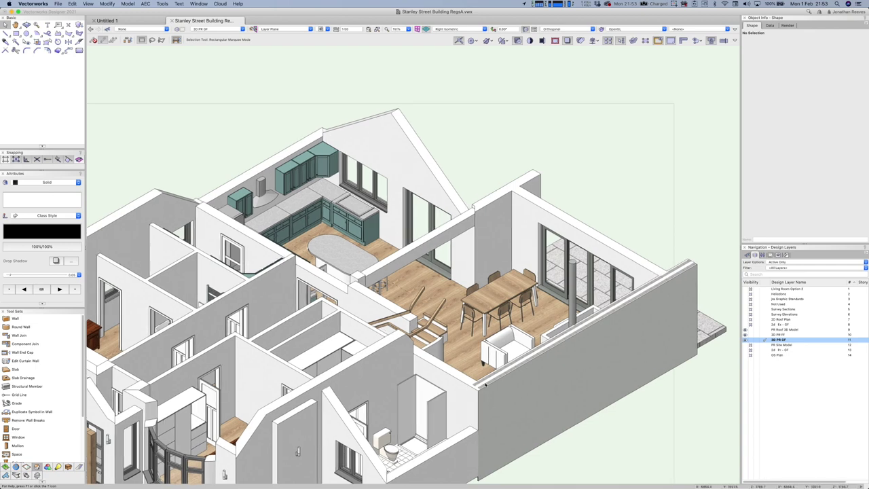
{"action": "scroll", "coordinate": [596, 446], "scroll_direction": "up", "scroll_amount": 1}
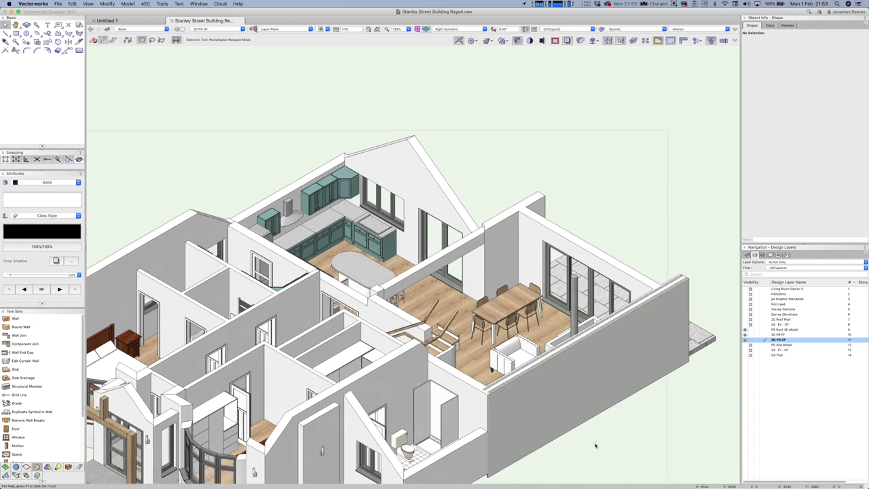
{"action": "middle_click_drag", "start_coordinate": [594, 445], "coordinate": [479, 333]}
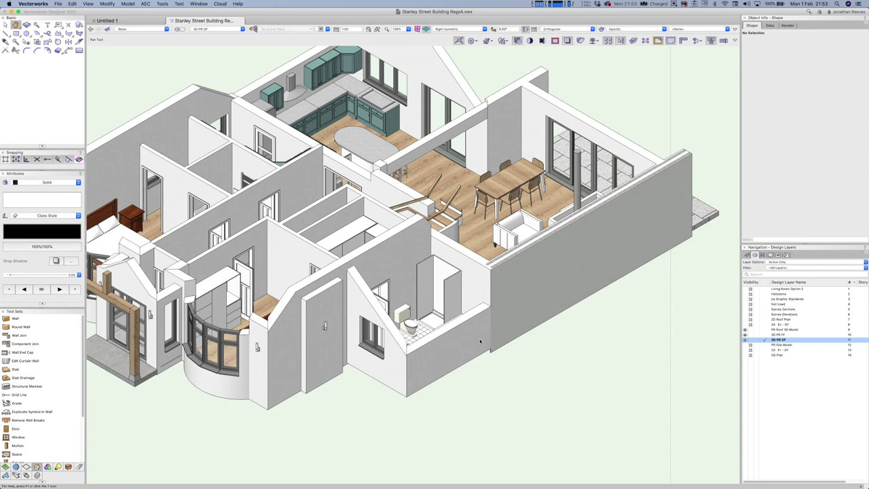
{"action": "key", "text": "x"}
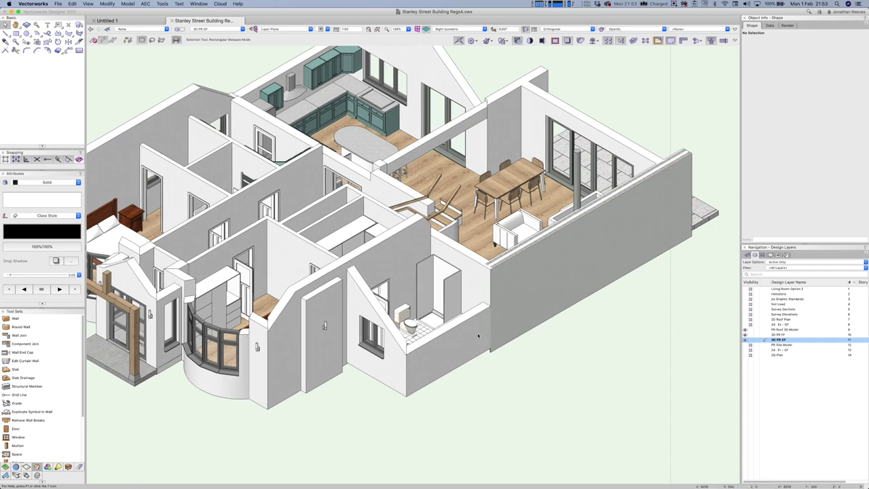
{"action": "left_click", "coordinate": [478, 336]}
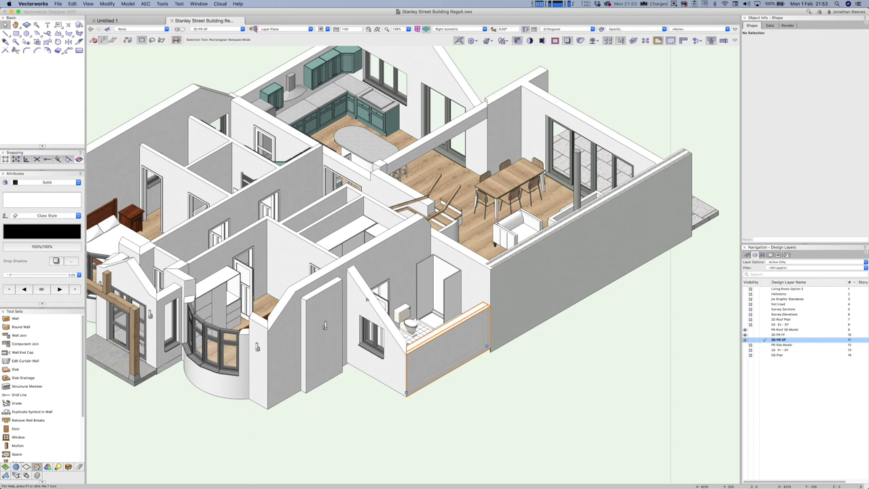
{"action": "left_click", "coordinate": [367, 299], "text": "shift"}
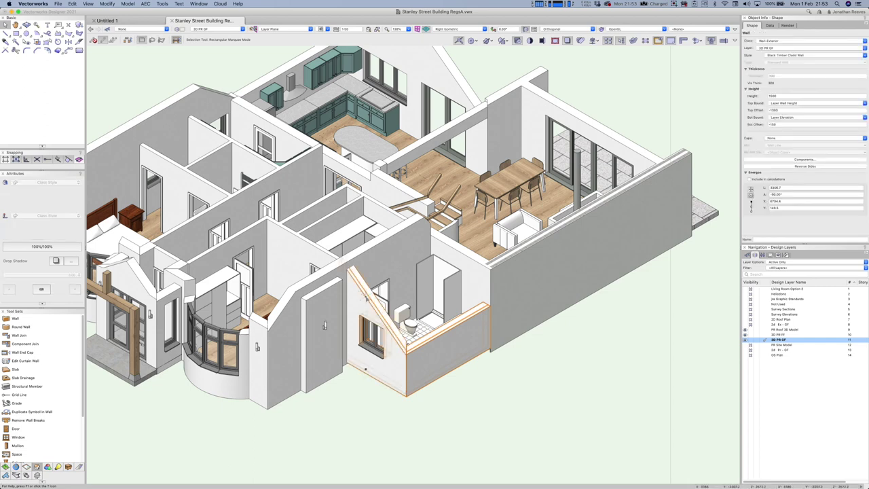
{"action": "left_click", "coordinate": [623, 139], "text": "shift"}
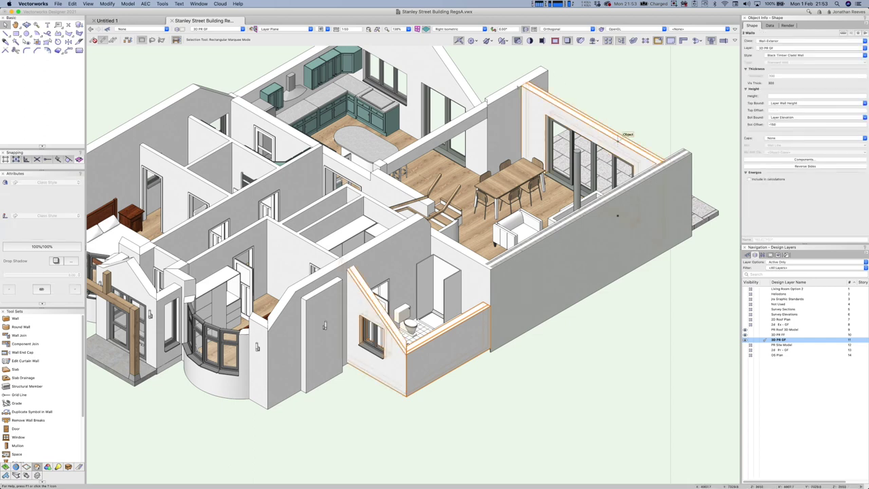
{"action": "left_click", "coordinate": [502, 102], "text": "shift"}
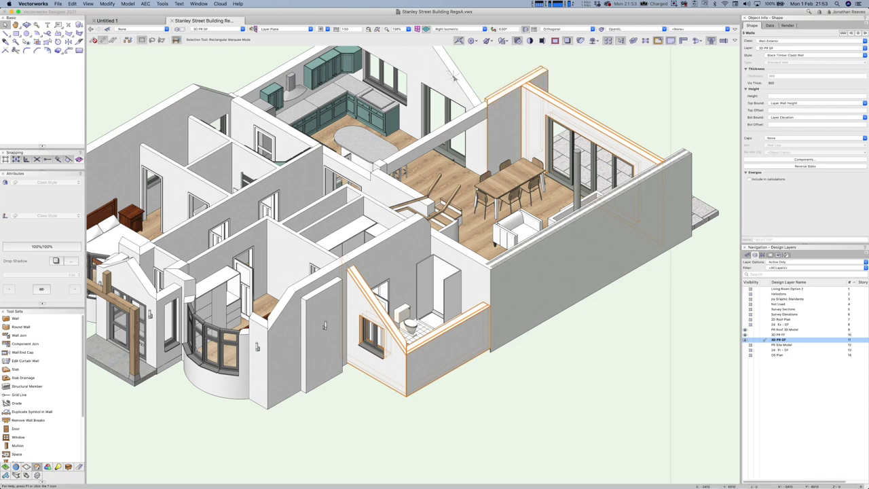
{"action": "left_click", "coordinate": [461, 73], "text": "shift"}
{"action": "left_click", "coordinate": [301, 56], "text": "shift"}
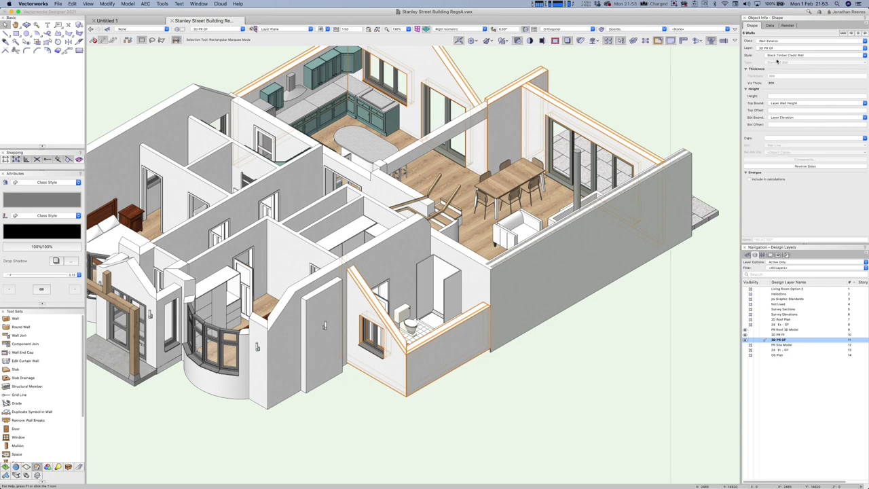
Start applying the project's JRA-nbl_Ext_CemRdr-Blk-Cavity-InsulFF-Blk style to the selected walls, with Left side alignment for both old and new walls
{"action": "key", "text": "super+r"}
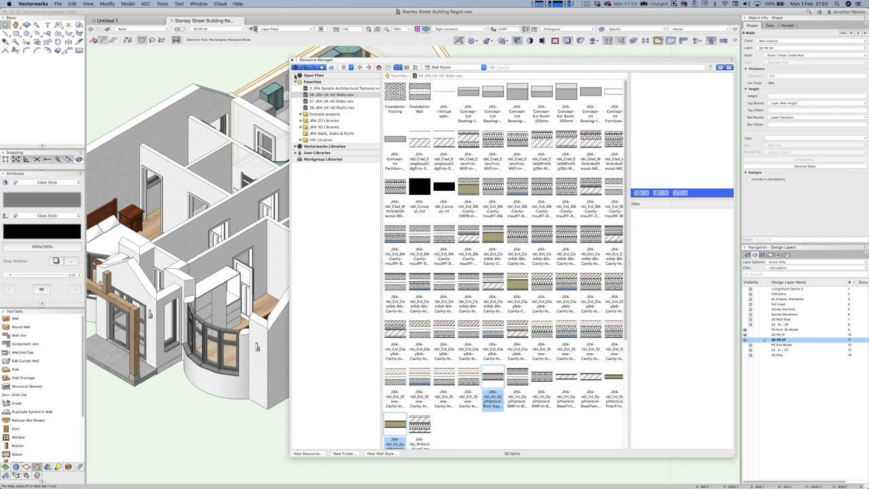
{"action": "left_click", "coordinate": [297, 75]}
{"action": "left_click", "coordinate": [318, 81]}
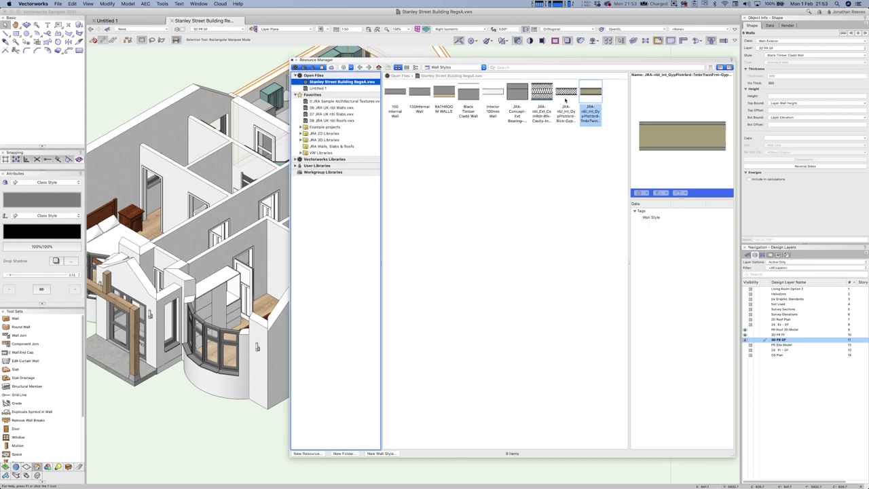
{"action": "left_click", "coordinate": [541, 92]}
{"action": "right_click", "coordinate": [543, 92]}
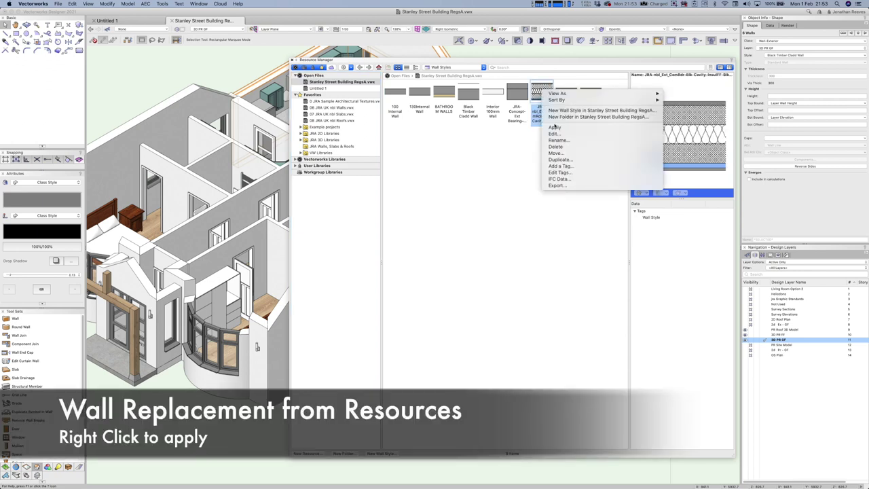
{"action": "left_click", "coordinate": [554, 128]}
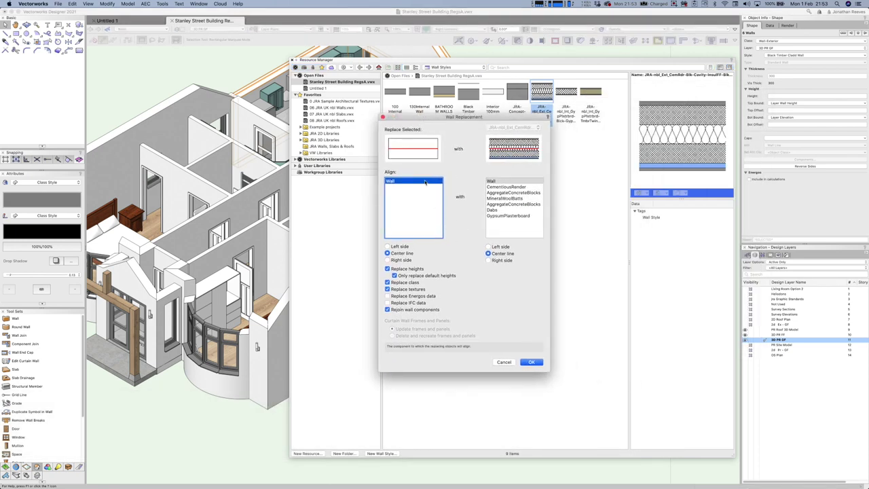
{"action": "left_click", "coordinate": [388, 246]}
{"action": "left_click", "coordinate": [488, 246]}
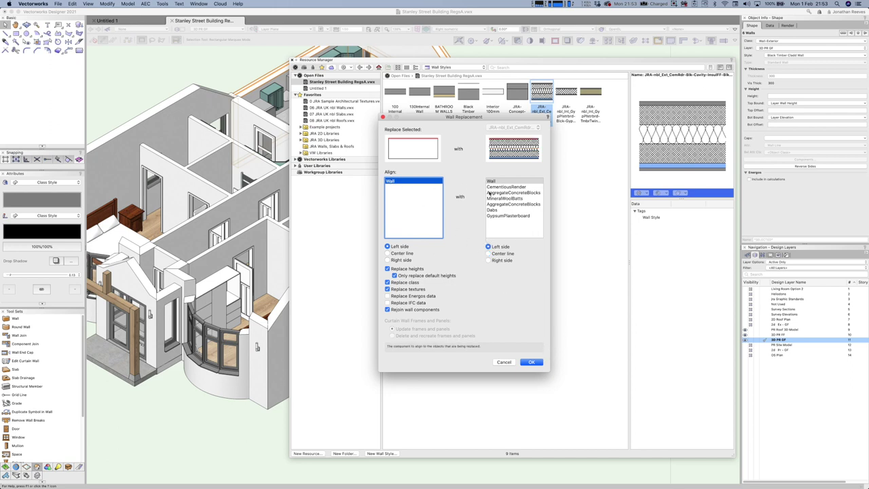
Try the AggregateConcreteBlocks components and the right side as alignment references, and return to the left side of the whole wall
{"action": "left_click", "coordinate": [497, 204]}
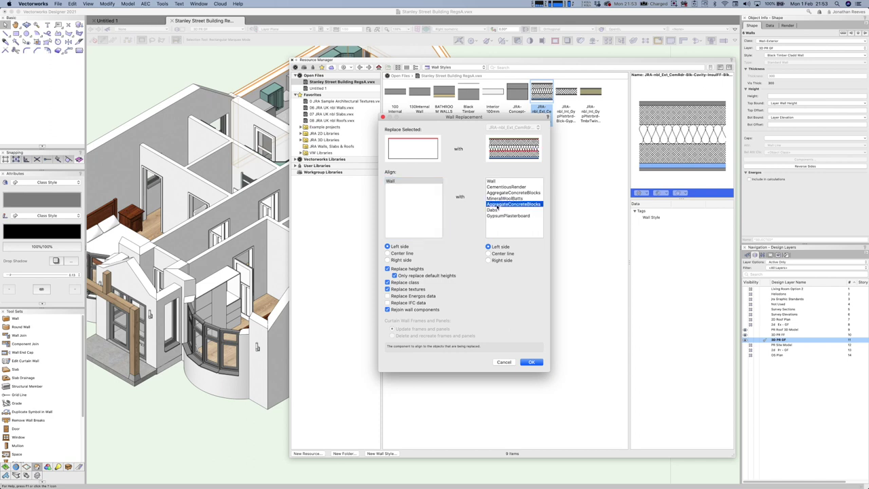
{"action": "left_click", "coordinate": [502, 193]}
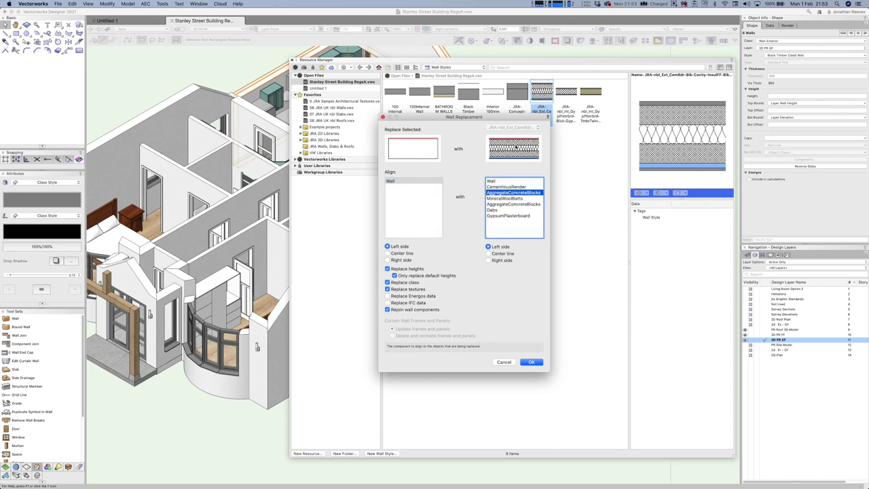
{"action": "left_click", "coordinate": [488, 261]}
{"action": "left_click", "coordinate": [488, 247]}
{"action": "left_click", "coordinate": [493, 180]}
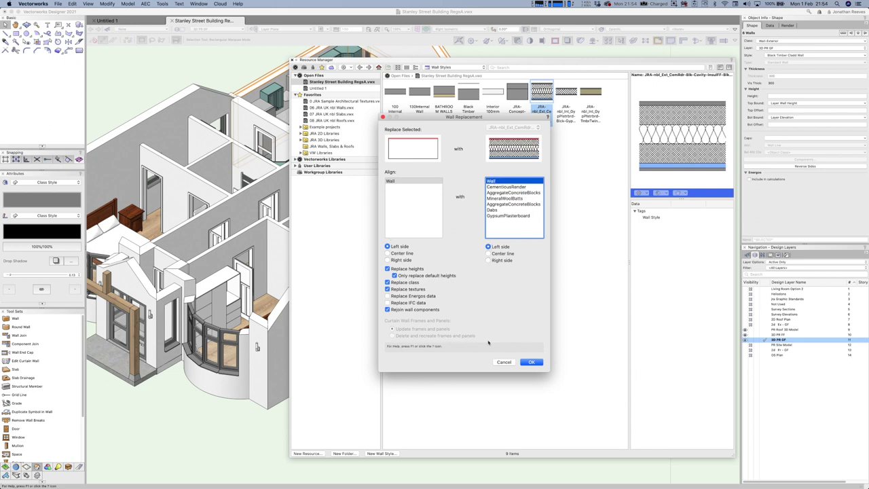
Turn off Replace heights and run the wall replacement with class, textures and rejoined wall components included
{"action": "left_click", "coordinate": [394, 275]}
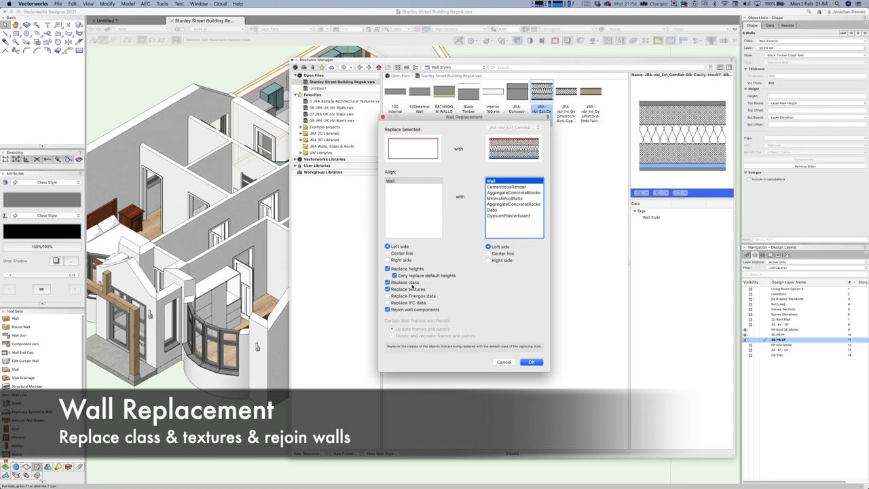
{"action": "left_click_drag", "start_coordinate": [486, 120], "coordinate": [601, 117]}
{"action": "left_click", "coordinate": [502, 267]}
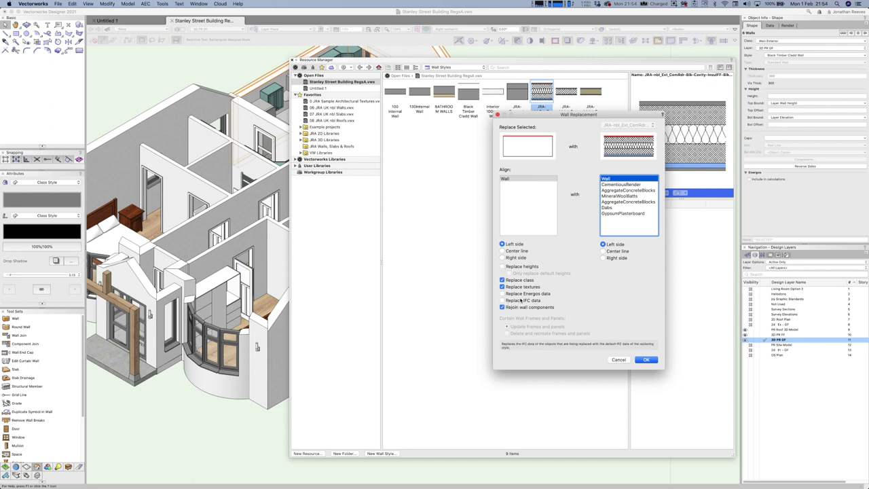
{"action": "left_click", "coordinate": [647, 361]}
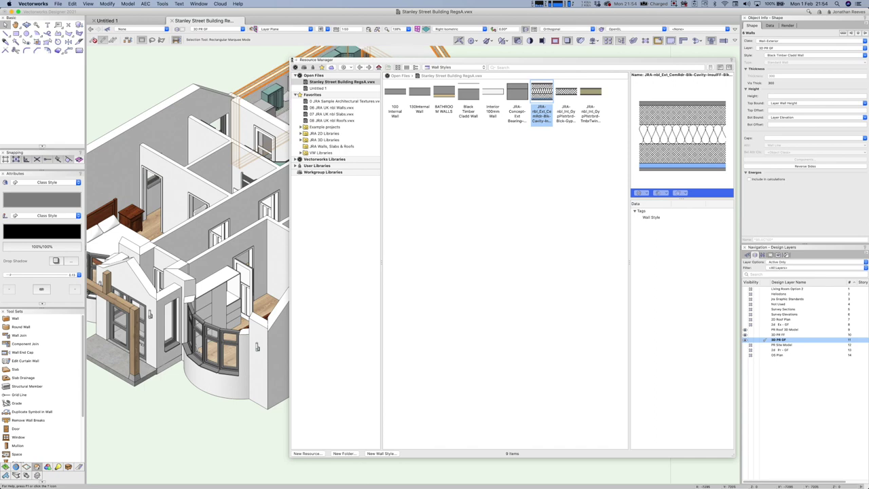
Close the Resource Manager and orbit the model to inspect the replaced exterior walls from the rear
{"action": "left_click", "coordinate": [293, 59]}
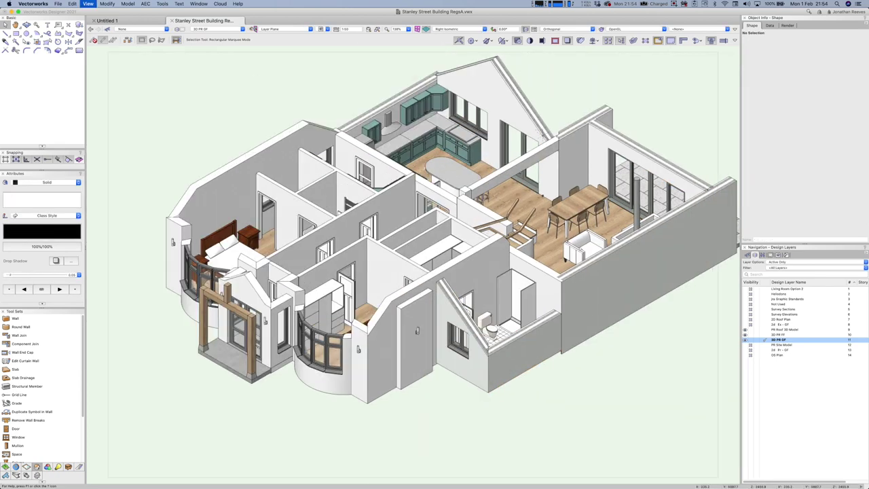
{"action": "key", "text": "shift+c"}
{"action": "left_click_drag", "start_coordinate": [636, 357], "coordinate": [471, 343]}
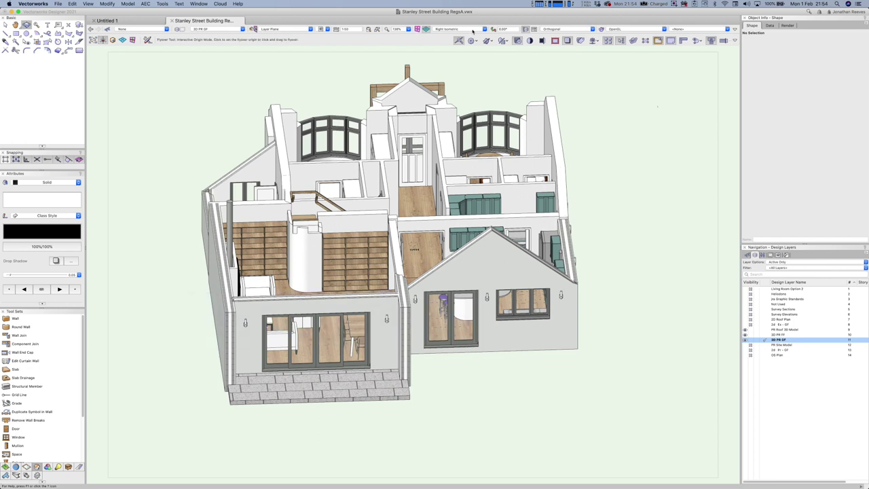
Switch the ground floor model to the Top/Plan view and leave nothing selected
{"action": "key", "text": "super+5"}
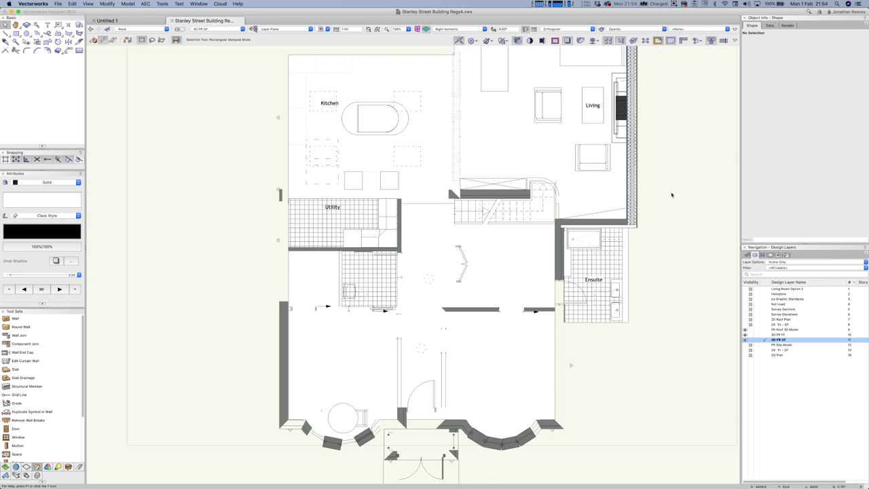
{"action": "key", "text": "super+5"}
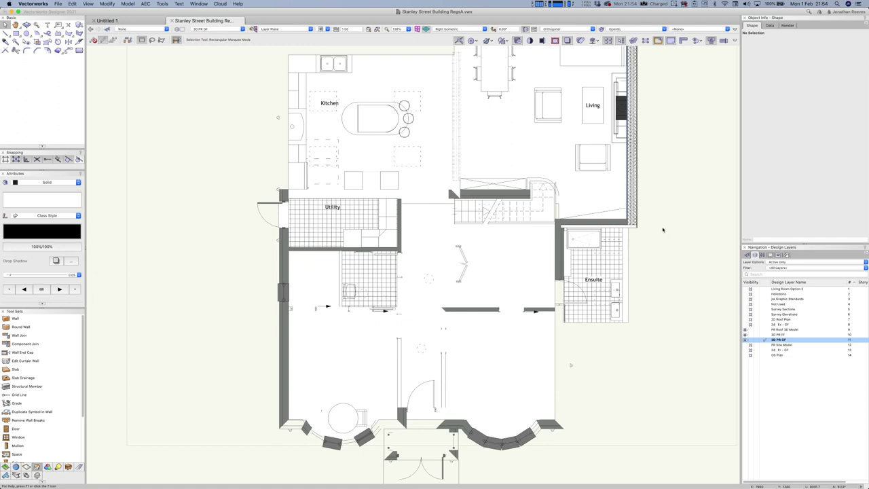
{"action": "key", "text": "F5"}
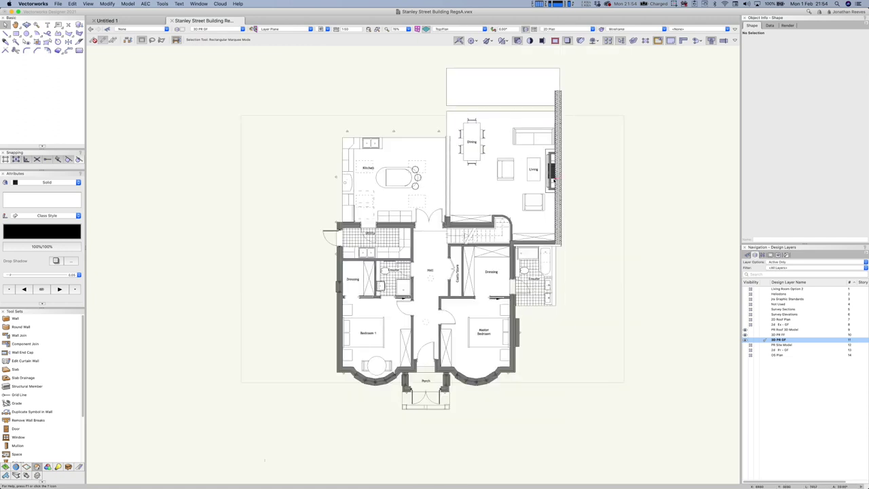
{"action": "scroll", "coordinate": [543, 177], "scroll_direction": "up", "scroll_amount": 1}
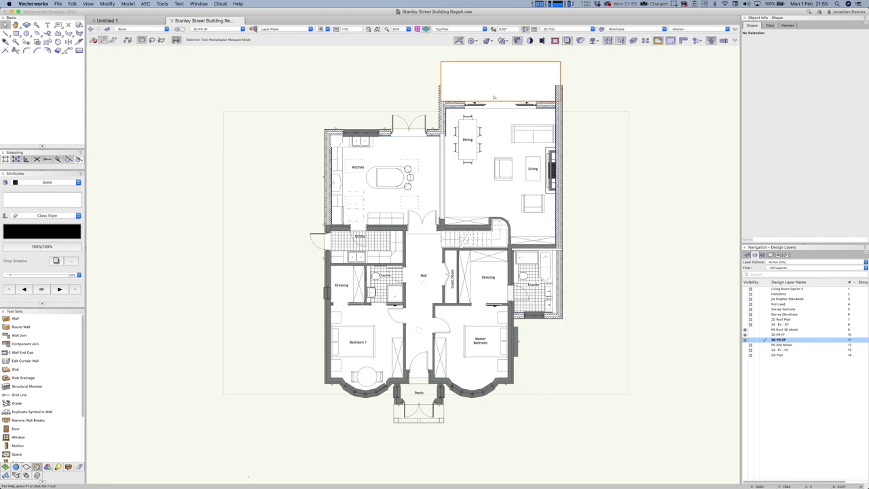
{"action": "left_click", "coordinate": [577, 112]}
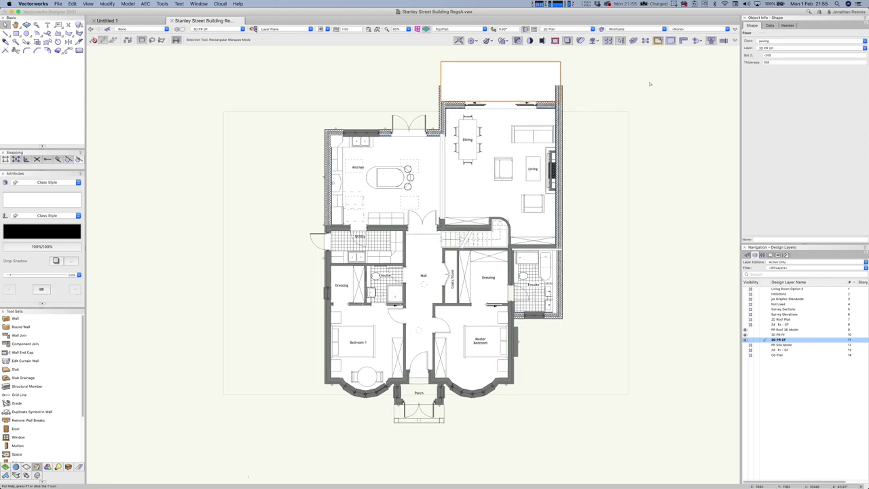
{"action": "left_click", "coordinate": [725, 72]}
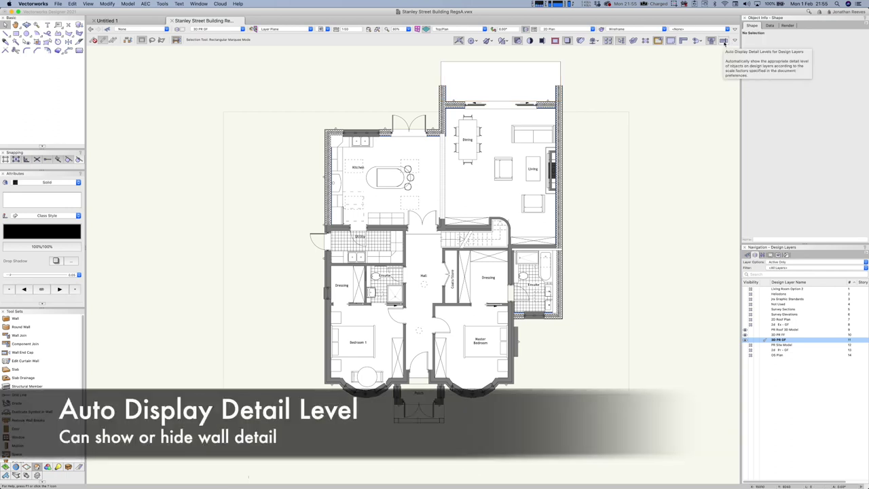
Toggle Auto Display Detail Levels for Design Layers to compare the plan's simplified and detailed walls, ending with the detailed display
{"action": "left_click", "coordinate": [723, 41]}
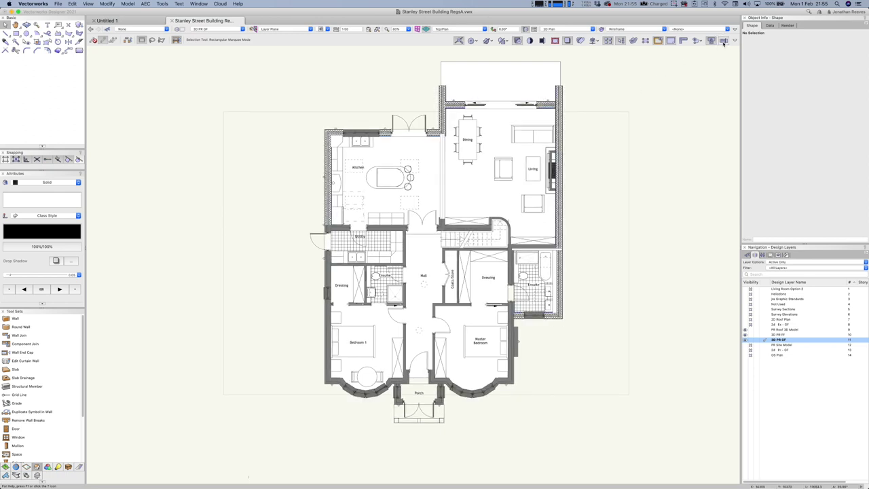
{"action": "scroll", "coordinate": [564, 112], "scroll_direction": "up", "scroll_amount": 3}
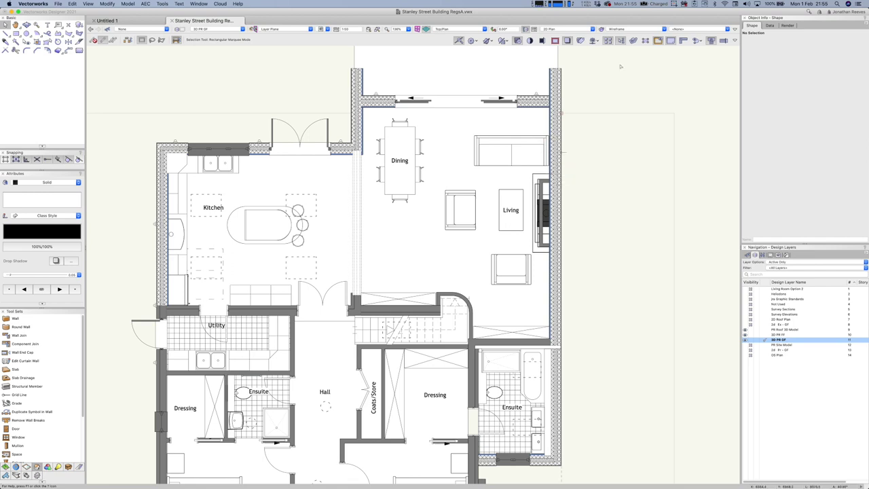
{"action": "left_click", "coordinate": [723, 42]}
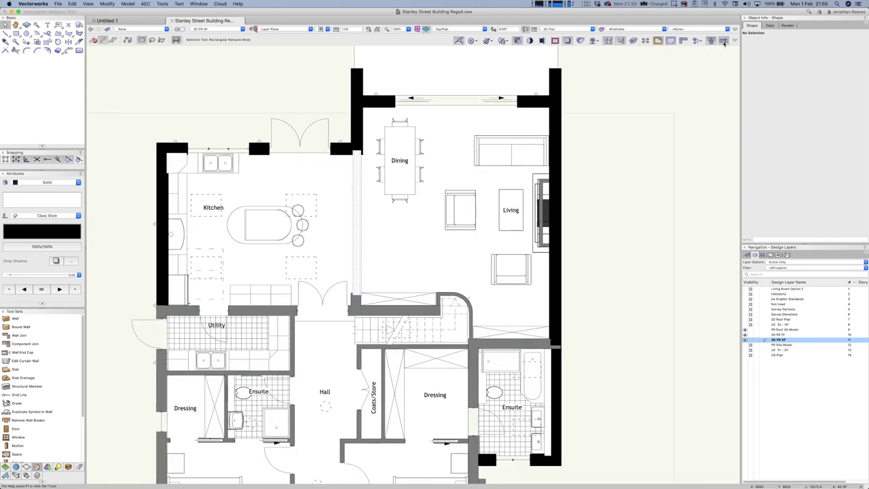
{"action": "left_click", "coordinate": [722, 41]}
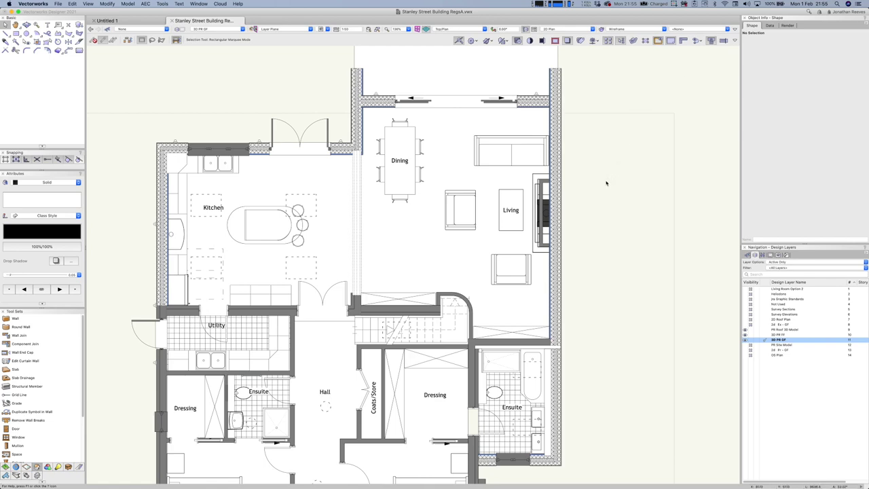
Wrap the render and block components around the open rear end of the living room's side wall with the Wall End Cap tool
{"action": "scroll", "coordinate": [607, 181], "scroll_direction": "down", "scroll_amount": 2}
{"action": "scroll", "coordinate": [577, 104], "scroll_direction": "up", "scroll_amount": 10}
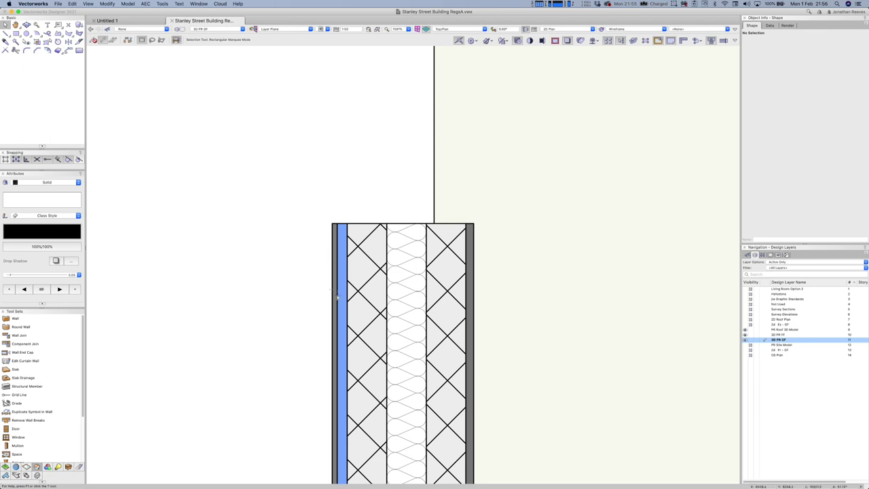
{"action": "scroll", "coordinate": [337, 294], "scroll_direction": "down", "scroll_amount": 5}
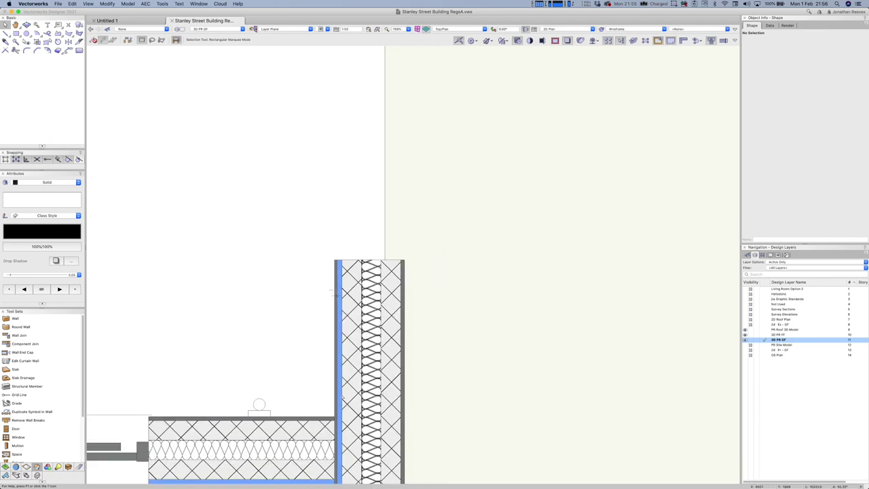
{"action": "key", "text": "h"}
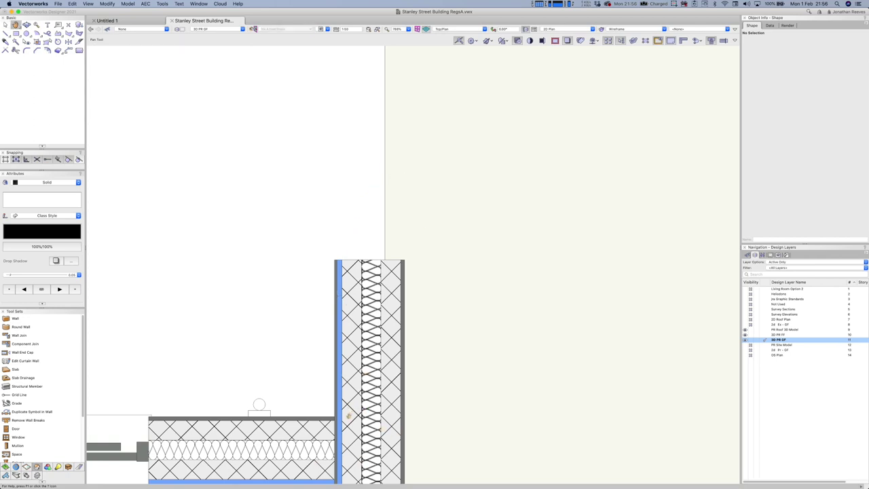
{"action": "scroll", "coordinate": [380, 410], "scroll_direction": "down", "scroll_amount": 5}
{"action": "key", "text": "x"}
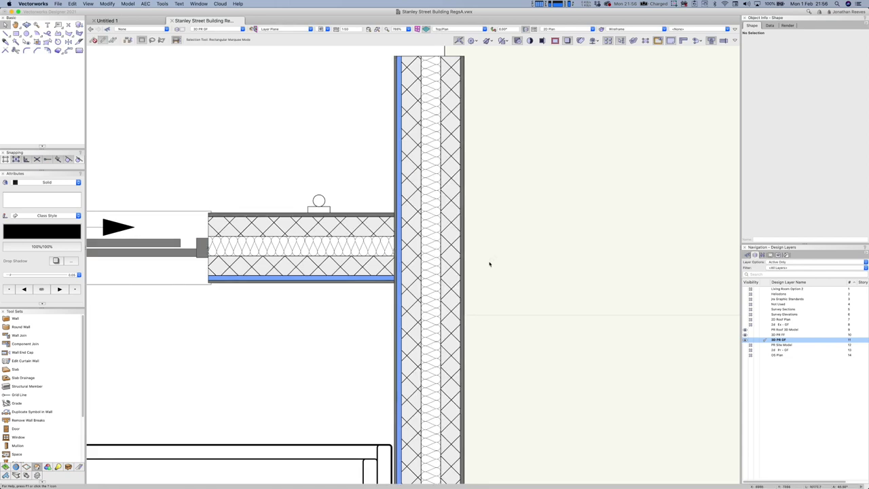
{"action": "left_click", "coordinate": [42, 352]}
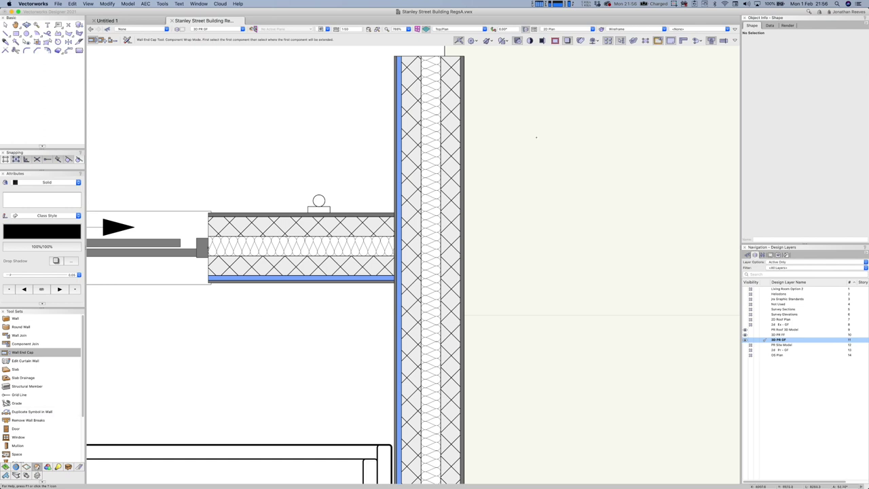
{"action": "key", "text": "h"}
{"action": "scroll", "coordinate": [527, 240], "scroll_direction": "up", "scroll_amount": 5}
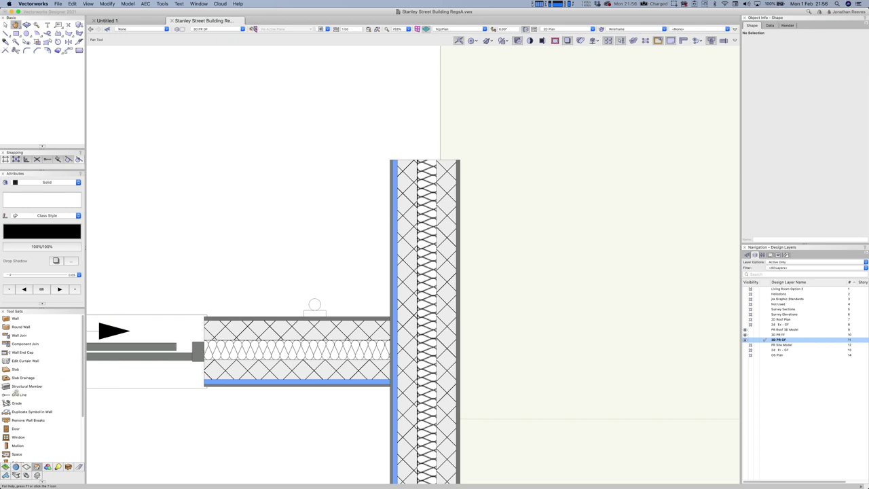
{"action": "left_click", "coordinate": [22, 351]}
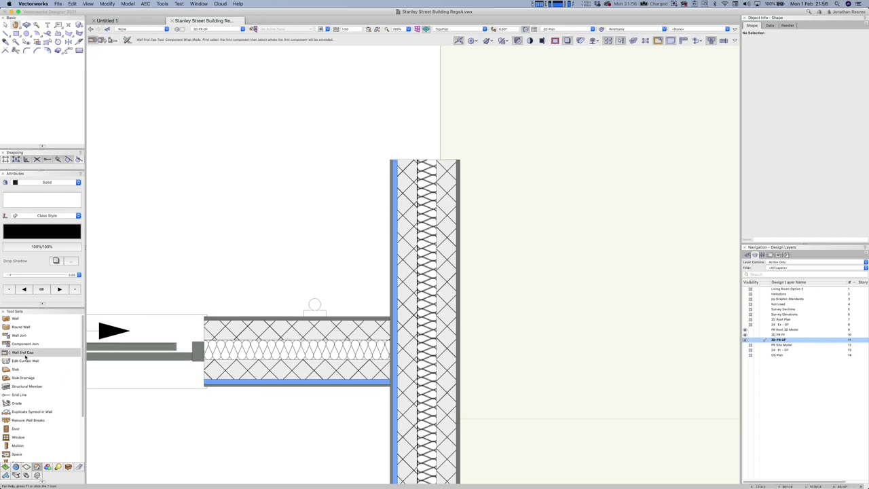
{"action": "left_click", "coordinate": [459, 164]}
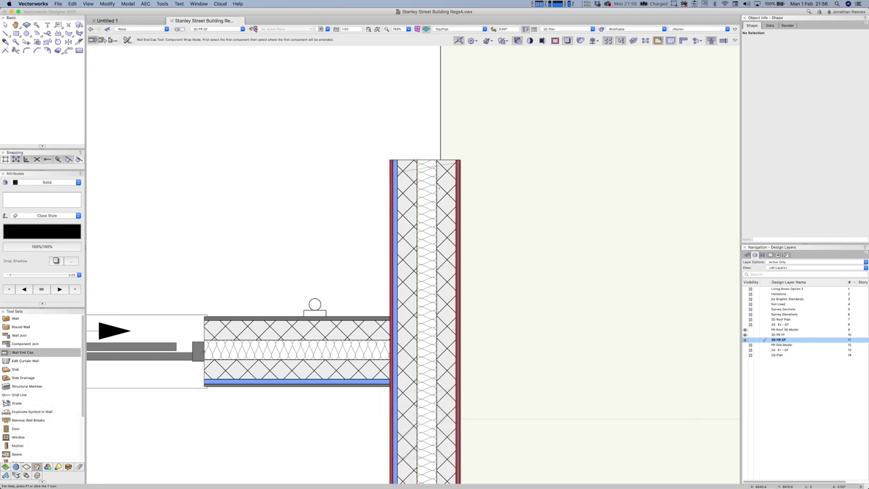
{"action": "left_click", "coordinate": [439, 184]}
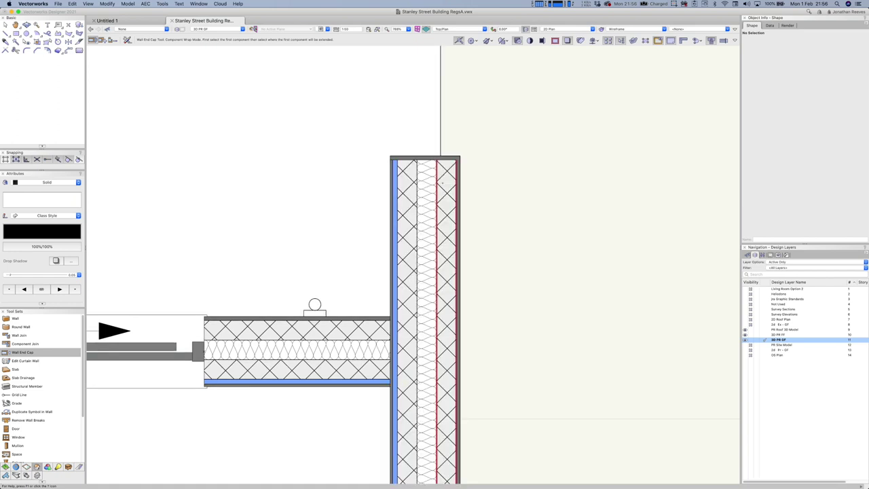
{"action": "left_click", "coordinate": [443, 175]}
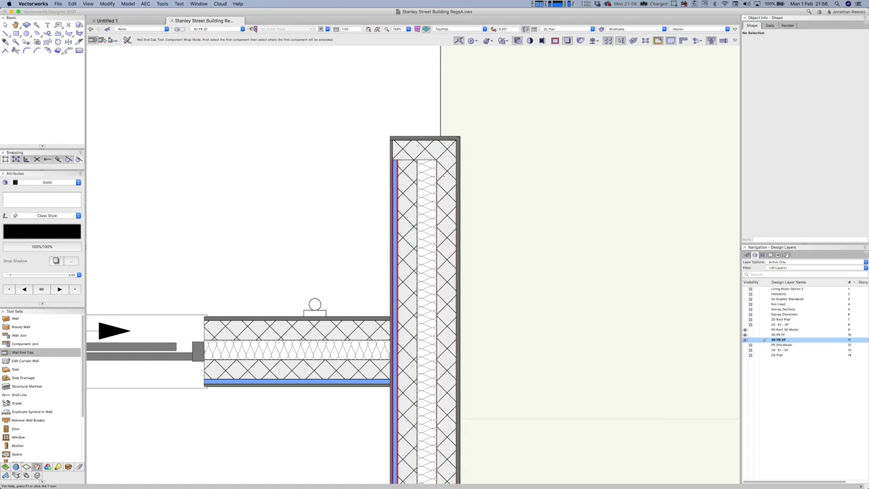
{"action": "key", "text": "x"}
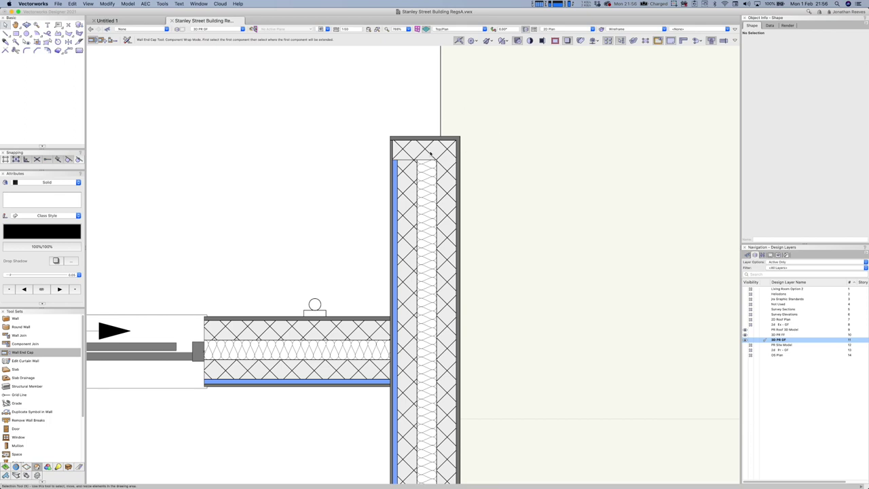
Select the new end cap on the living room's side wall and undo the last changes to its settings
{"action": "left_click_drag", "start_coordinate": [501, 113], "coordinate": [360, 181]}
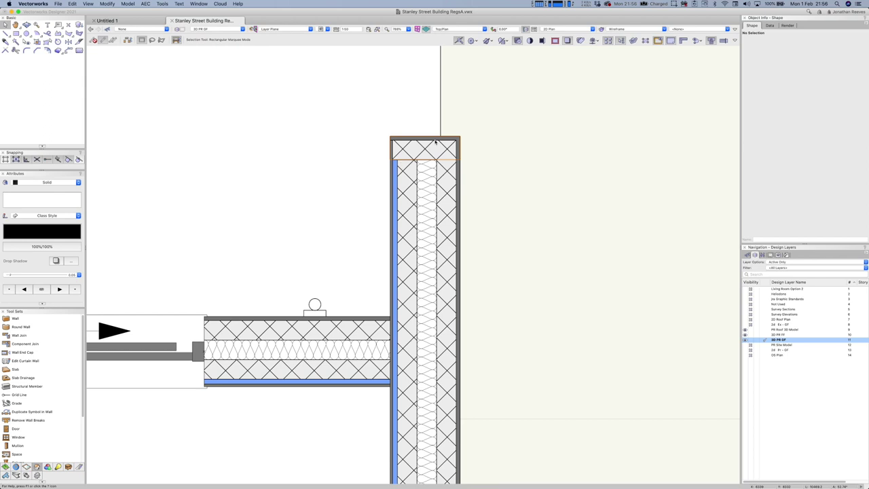
{"action": "left_click", "coordinate": [421, 156]}
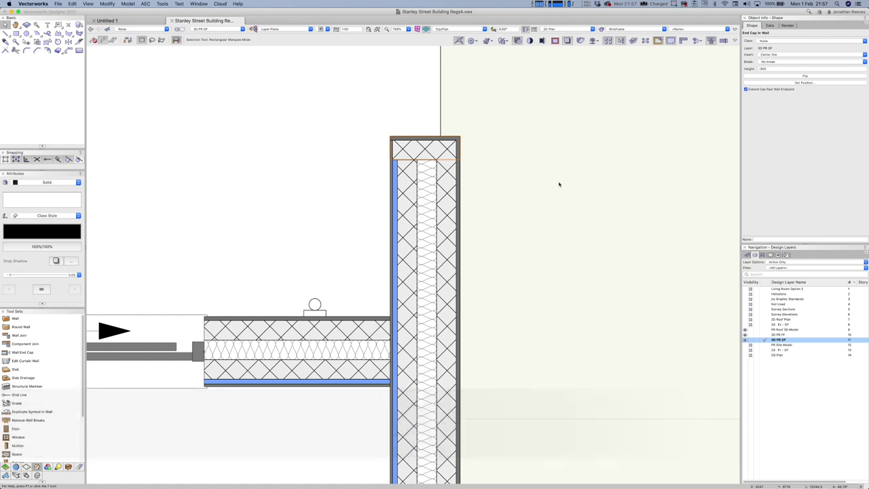
{"action": "key", "text": "super+z"}
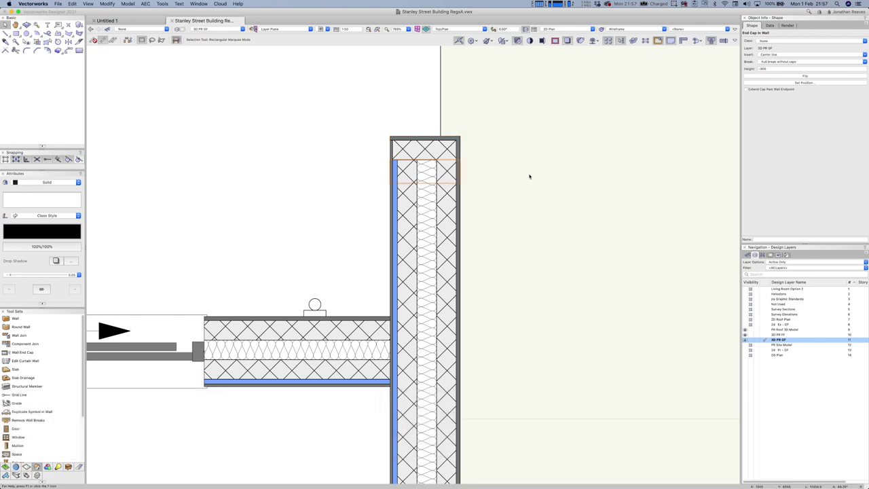
{"action": "key", "text": "super+z"}
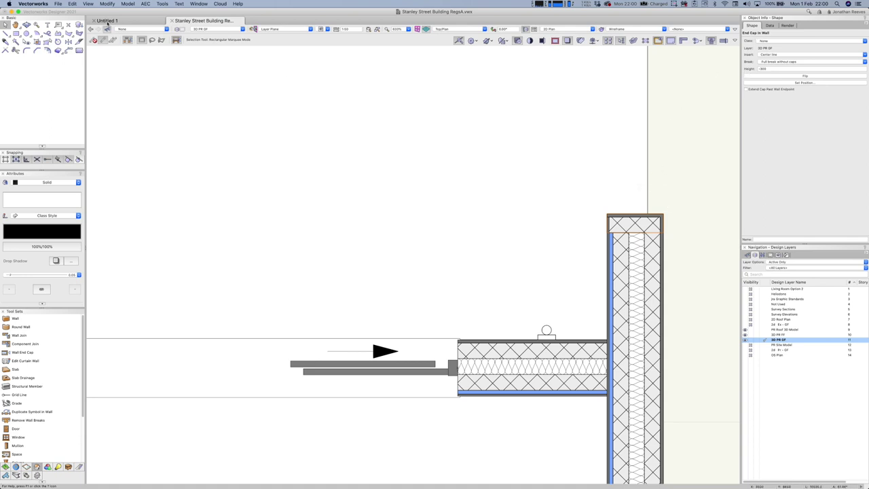
Duplicate the end cap and insert the copy into the open end of the dining area's opposite side wall
{"action": "left_click", "coordinate": [72, 4]}
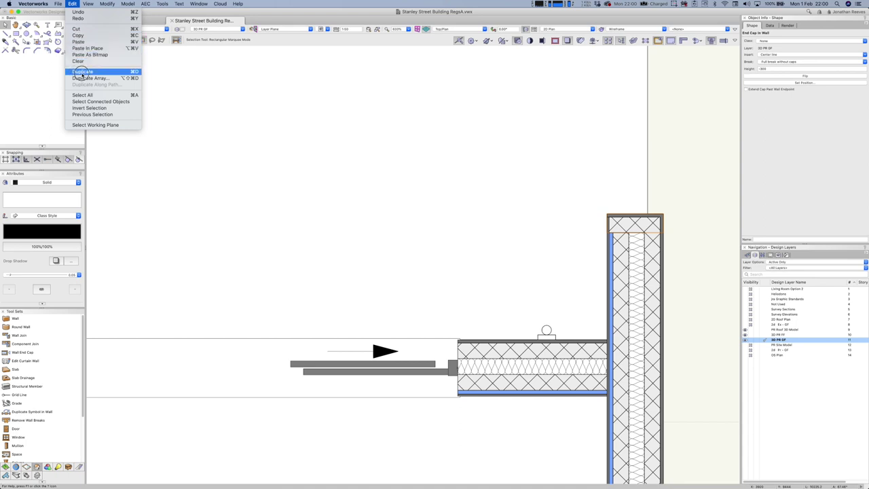
{"action": "left_click", "coordinate": [88, 71]}
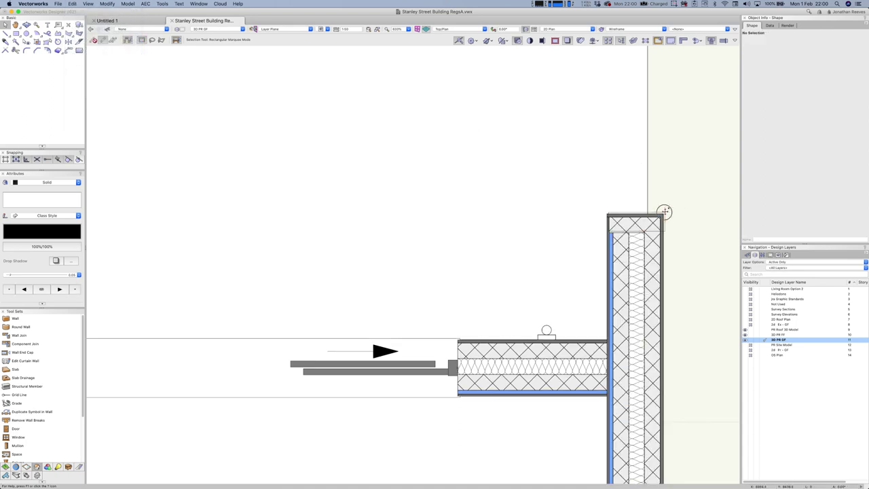
{"action": "left_click", "coordinate": [159, 197]}
{"action": "left_click_drag", "start_coordinate": [224, 187], "coordinate": [569, 187]}
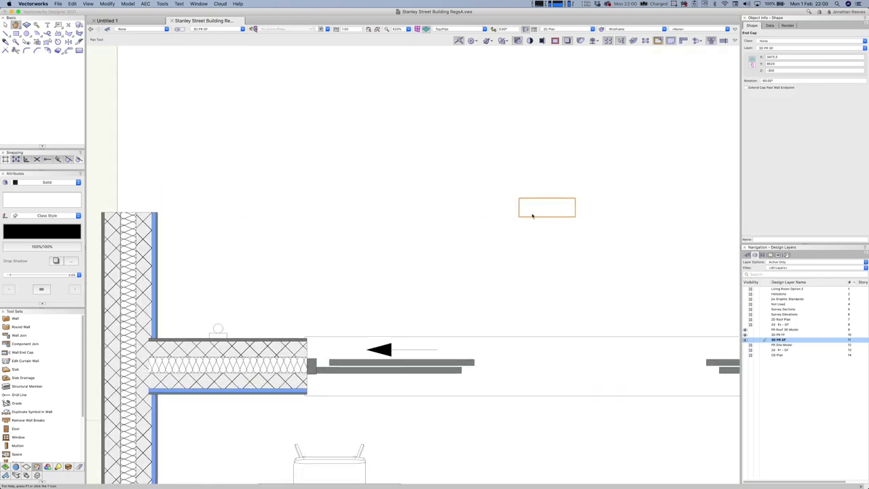
{"action": "key", "text": "x"}
{"action": "left_click_drag", "start_coordinate": [564, 198], "coordinate": [160, 217]}
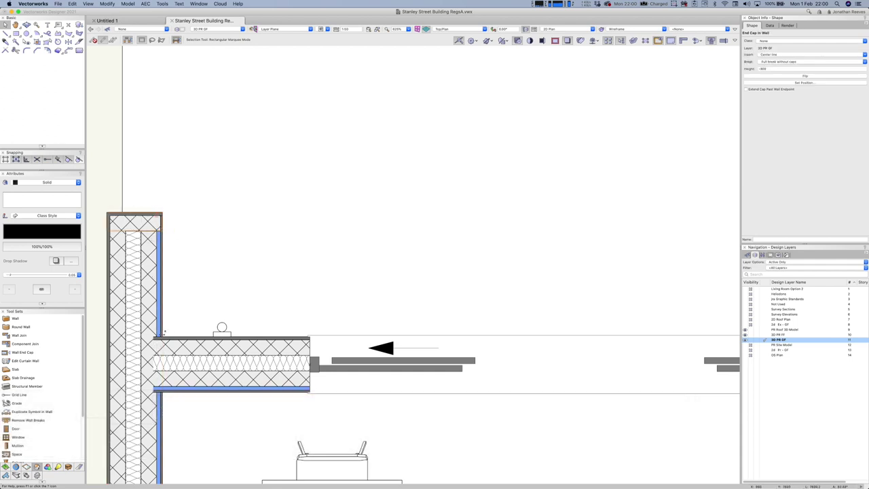
Select the kitchen's outer corner walls and examine their components where they meet at the rear corner
{"action": "key", "text": "super+6"}
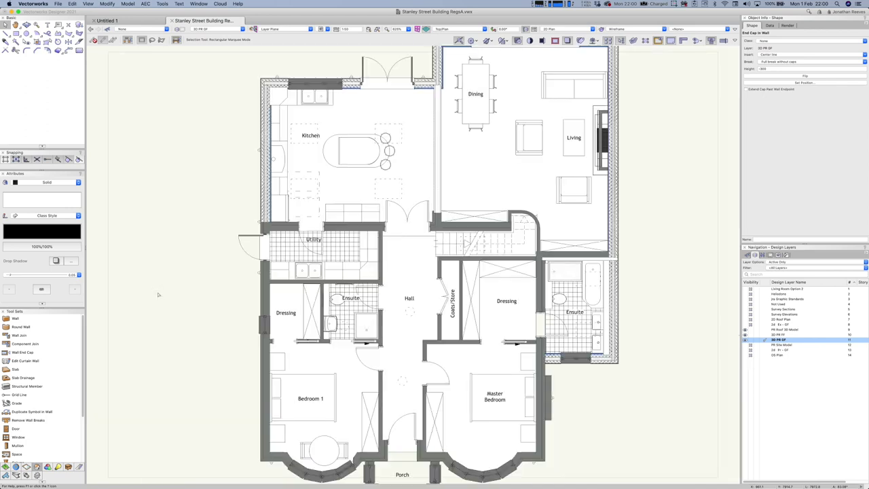
{"action": "middle_click_drag", "start_coordinate": [651, 143], "coordinate": [616, 194]}
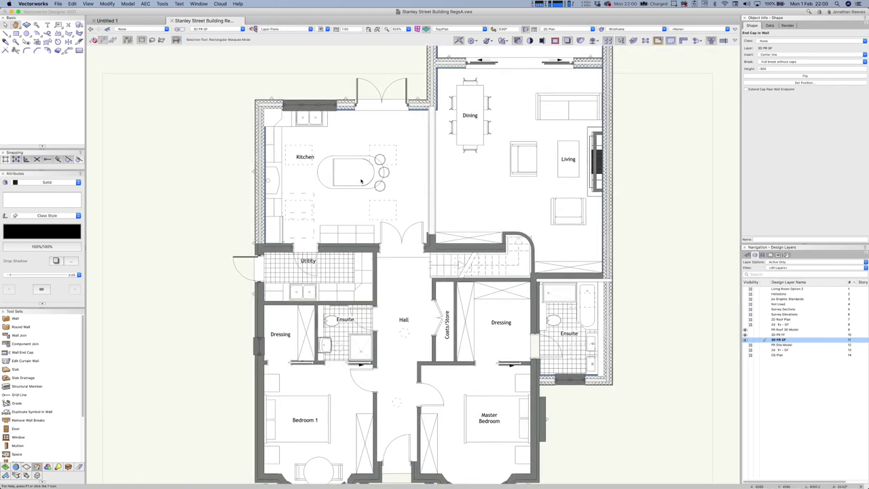
{"action": "left_click", "coordinate": [257, 117]}
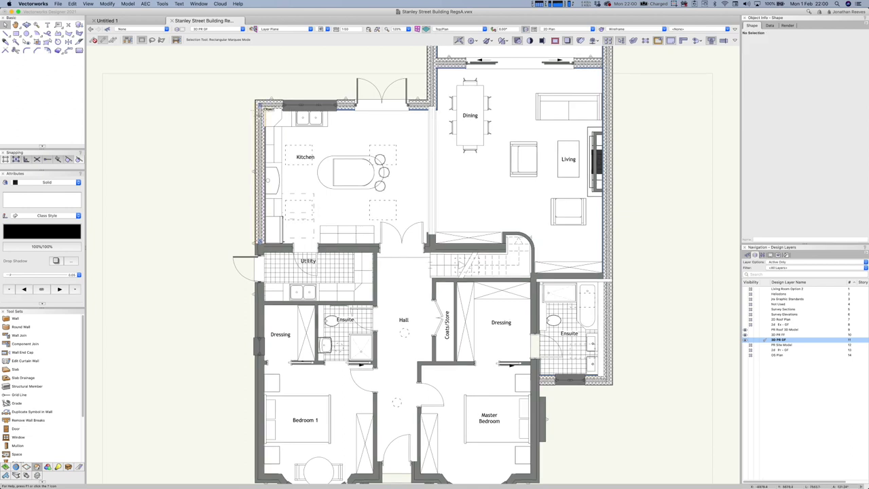
{"action": "left_click", "coordinate": [259, 117]}
{"action": "left_click", "coordinate": [265, 103]}
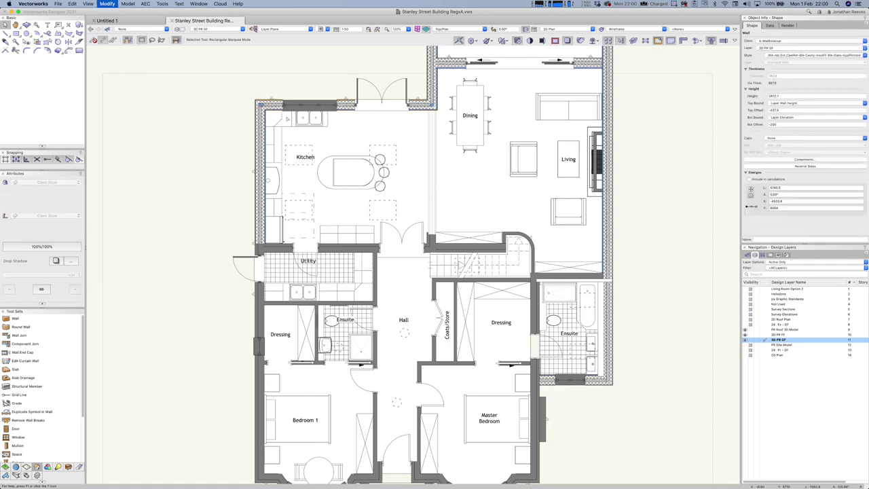
{"action": "left_click", "coordinate": [272, 138]}
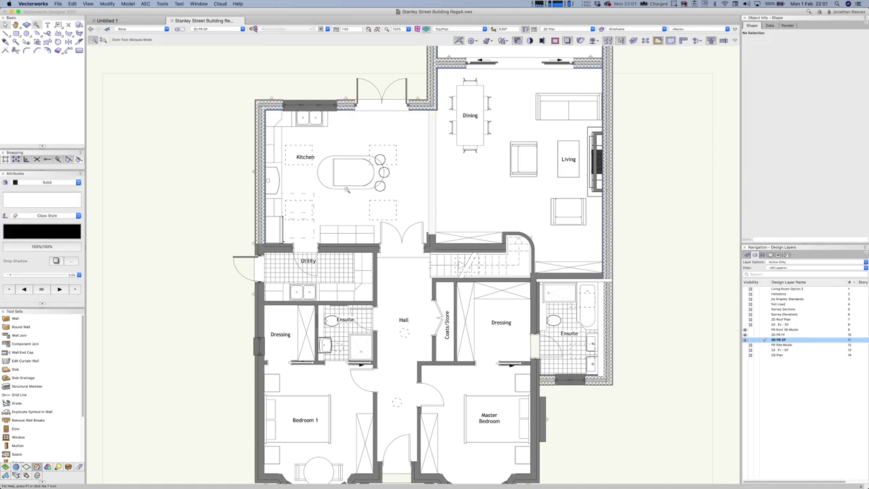
{"action": "scroll", "coordinate": [271, 138], "scroll_direction": "up", "scroll_amount": 5}
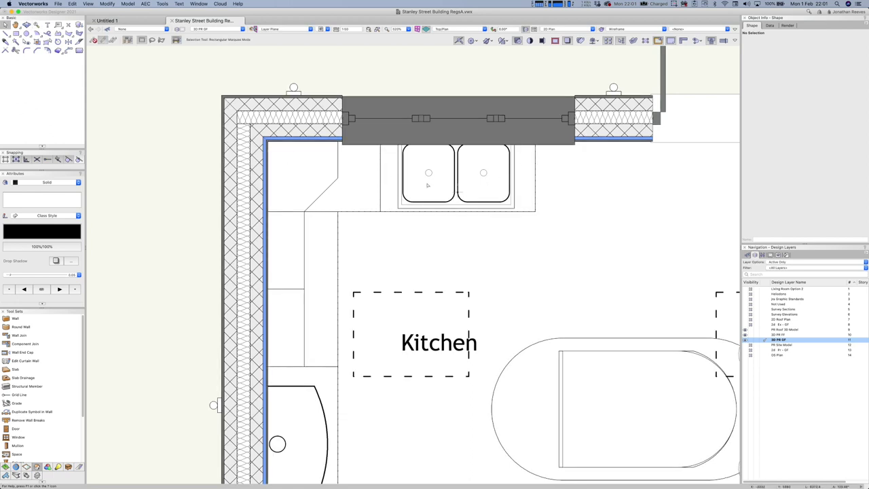
{"action": "key", "text": "super+6"}
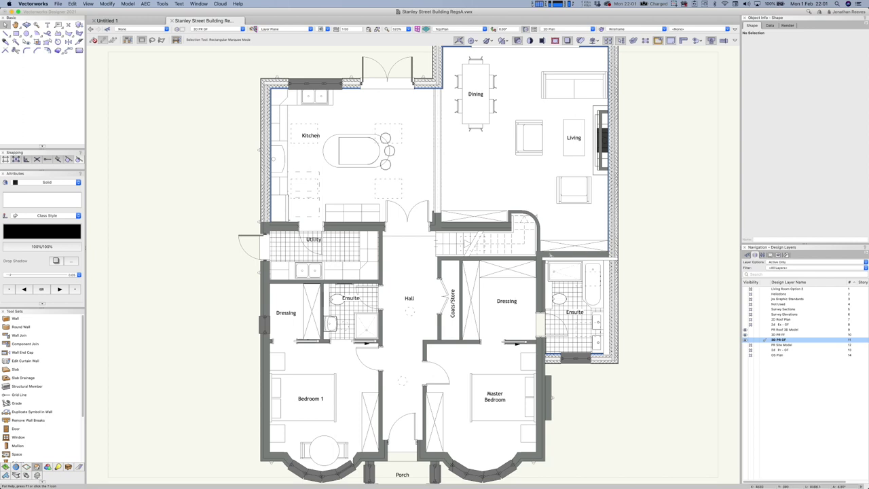
Replace the internal wall between Coats/Store and Dressing with the JRA-nbl_Int_GypPlstr style, aligned centre line to centre line
{"action": "scroll", "coordinate": [463, 289], "scroll_direction": "up", "scroll_amount": 5}
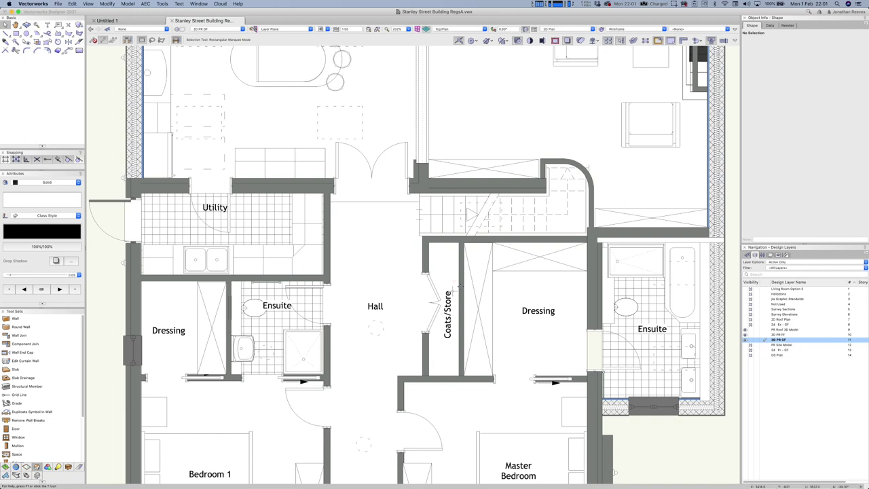
{"action": "left_click", "coordinate": [463, 289]}
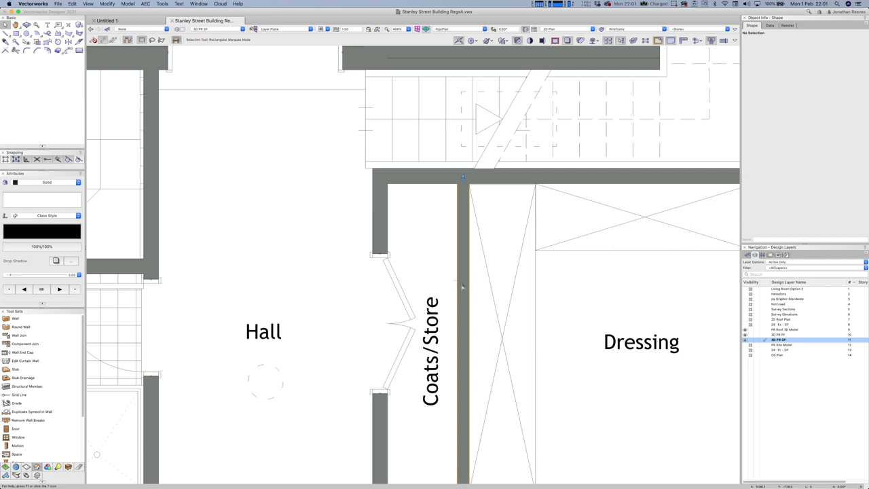
{"action": "scroll", "coordinate": [464, 272], "scroll_direction": "down", "scroll_amount": 1}
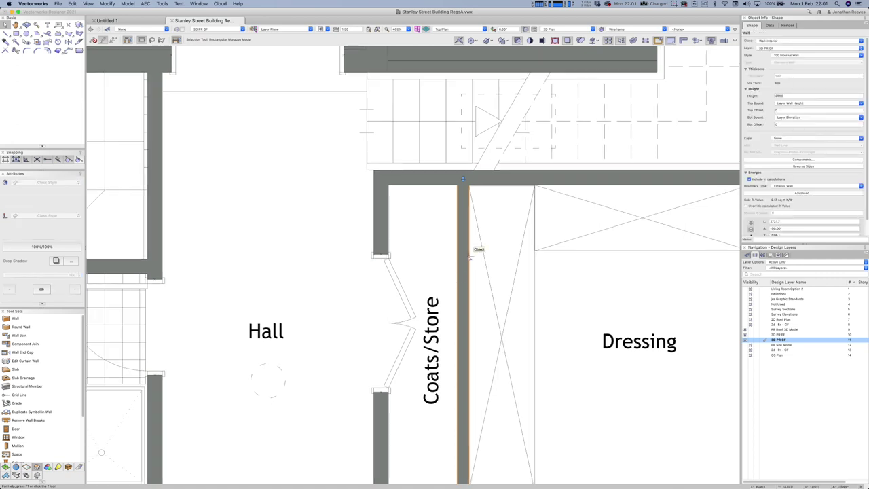
{"action": "left_click", "coordinate": [791, 56]}
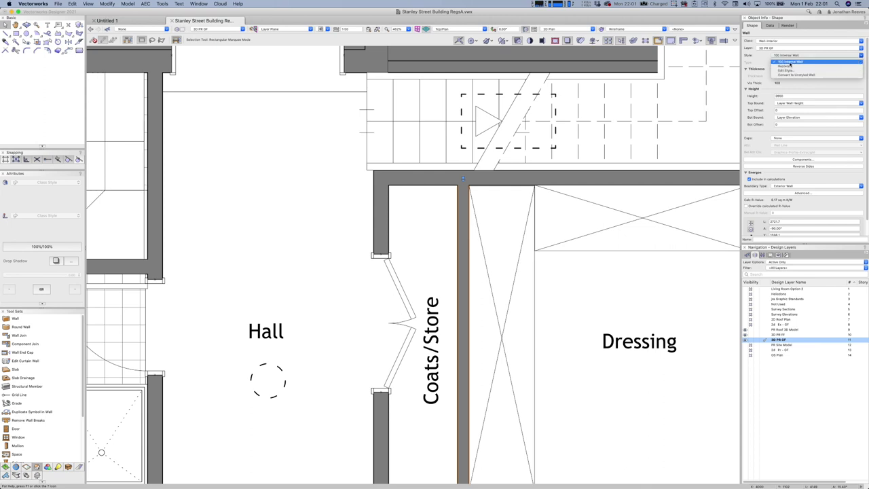
{"action": "left_click", "coordinate": [787, 65]}
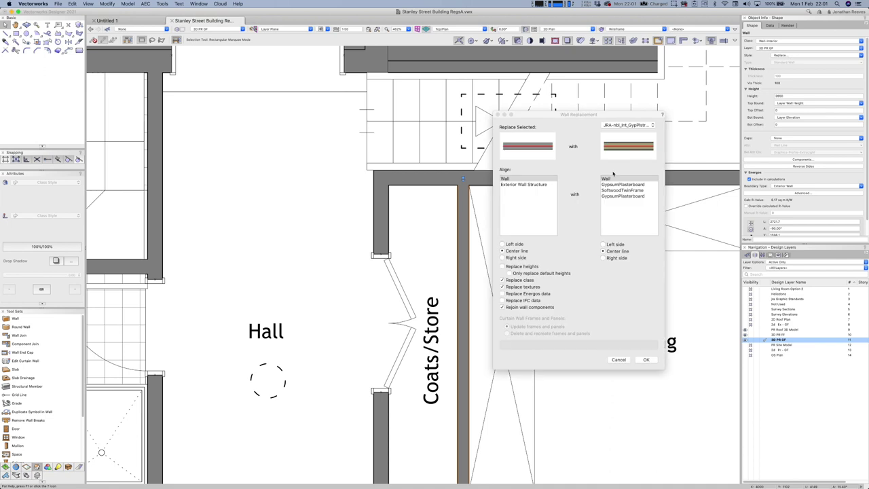
{"action": "left_click", "coordinate": [645, 360]}
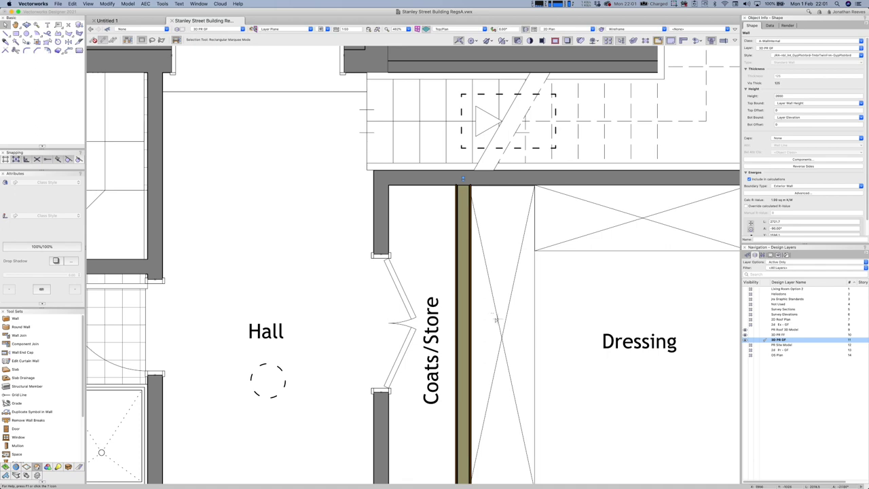
{"action": "scroll", "coordinate": [496, 319], "scroll_direction": "down", "scroll_amount": 4}
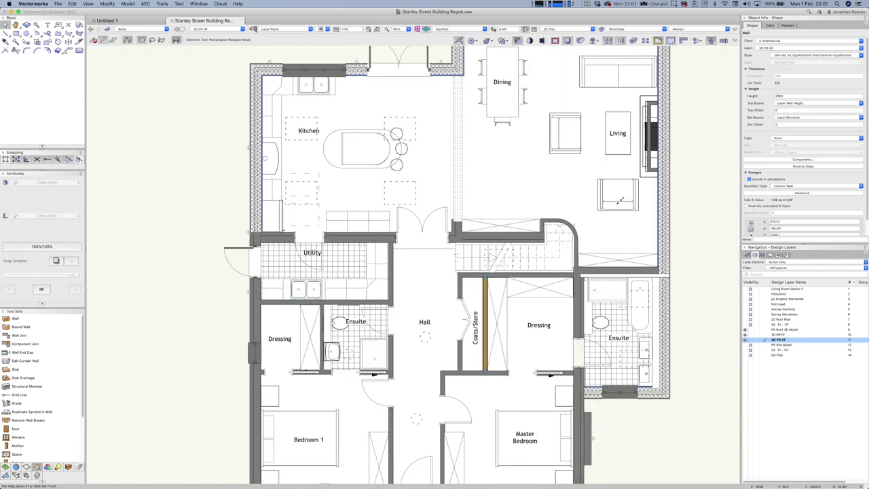
{"action": "left_click", "coordinate": [701, 180]}
Select the slab under the kitchen, dining and living areas and open the slab style library for its replacement
{"action": "scroll", "coordinate": [546, 166], "scroll_direction": "down", "scroll_amount": 1}
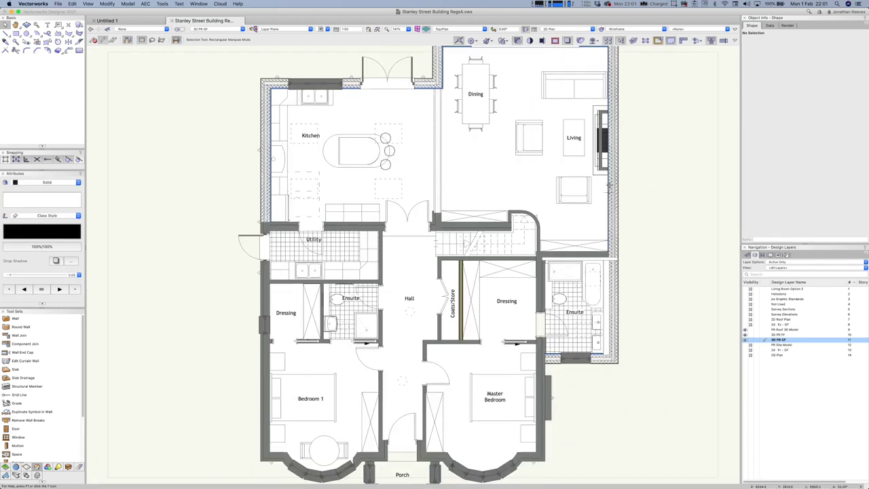
{"action": "key", "text": "h"}
{"action": "left_click_drag", "start_coordinate": [540, 177], "coordinate": [509, 234]}
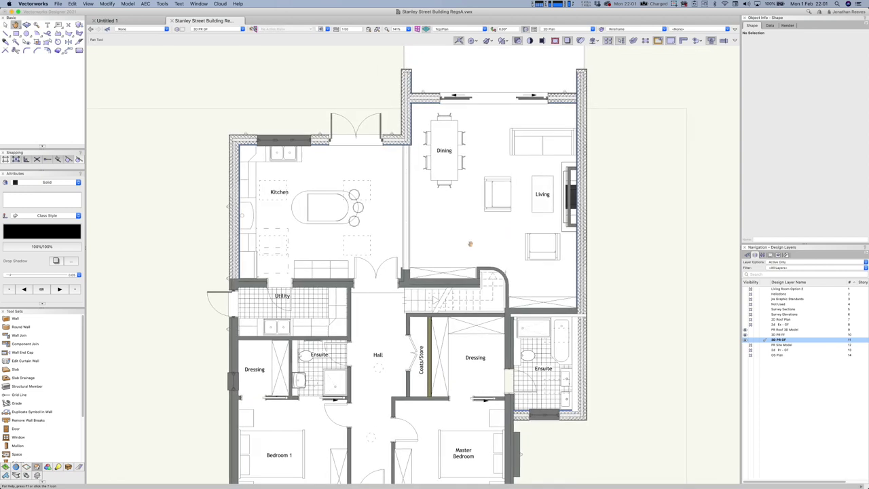
{"action": "key", "text": "x"}
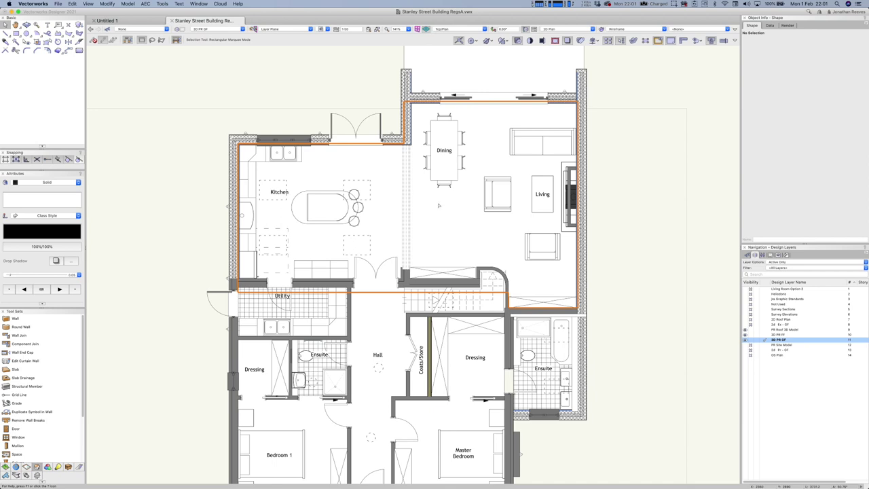
{"action": "left_click", "coordinate": [479, 215]}
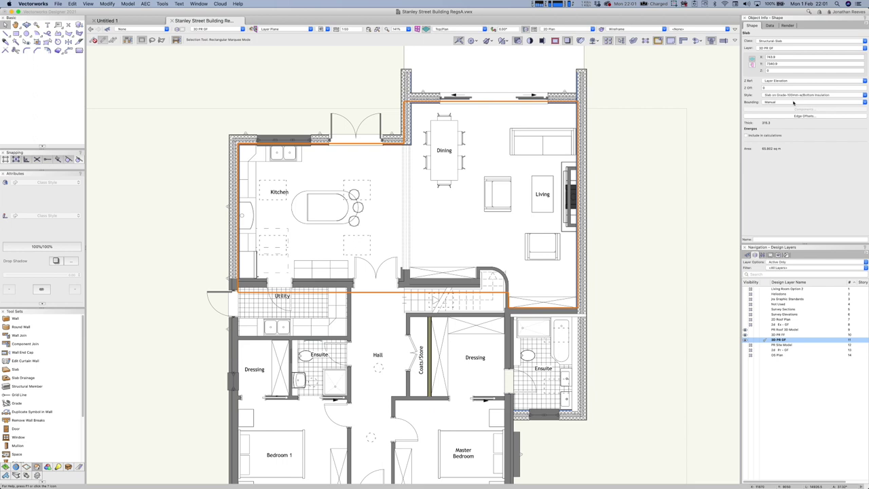
{"action": "left_click", "coordinate": [794, 96]}
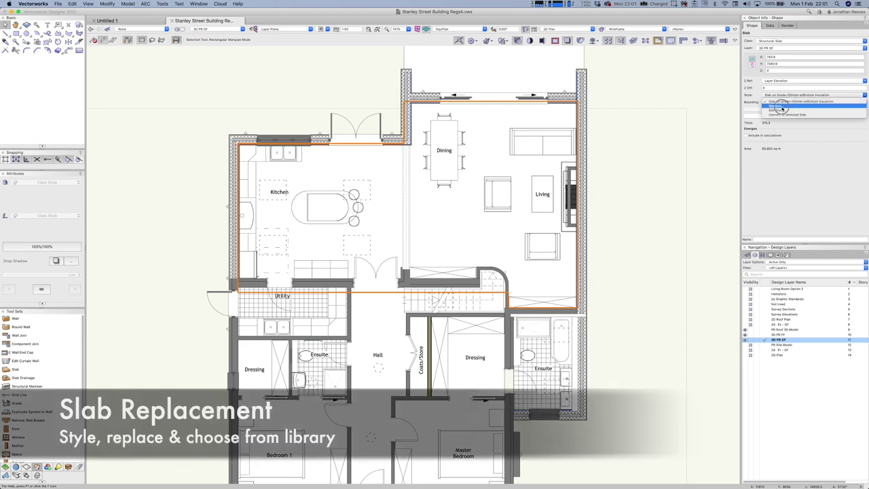
{"action": "left_click", "coordinate": [782, 106]}
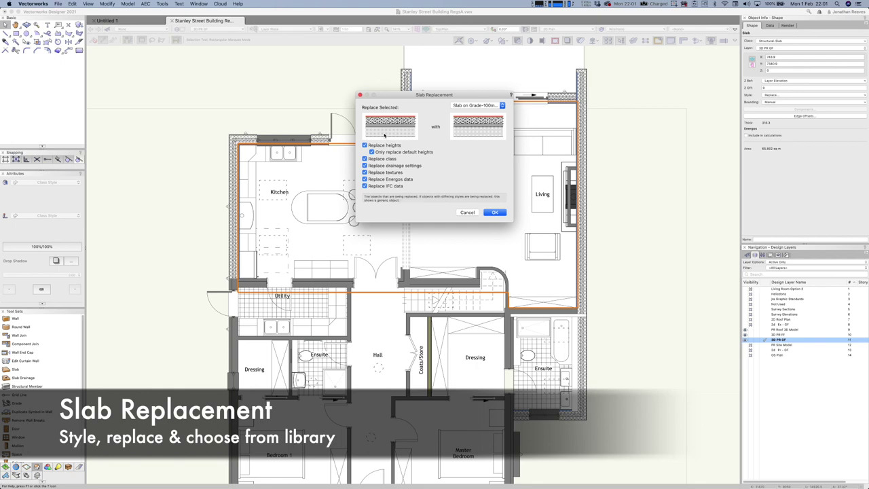
{"action": "left_click", "coordinate": [478, 106]}
{"action": "left_click", "coordinate": [478, 106]}
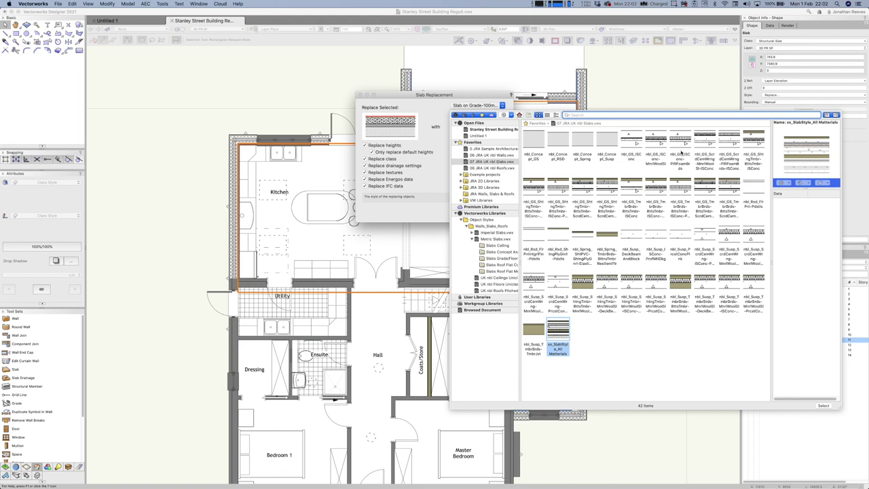
Preview sprung, suspended timber and ground-supported styles in 07 JRA UK nbl Slabs.vwx, then close the replacement with the existing style retained
{"action": "left_click", "coordinate": [608, 238]}
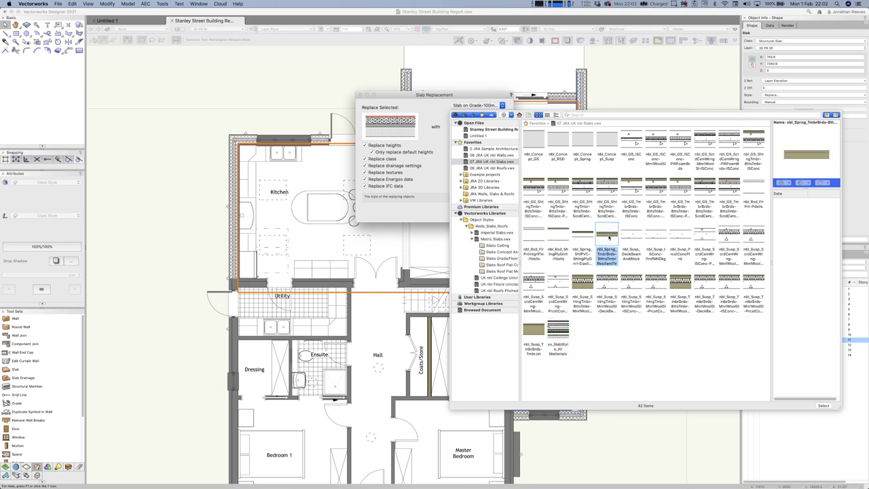
{"action": "left_click", "coordinate": [536, 334]}
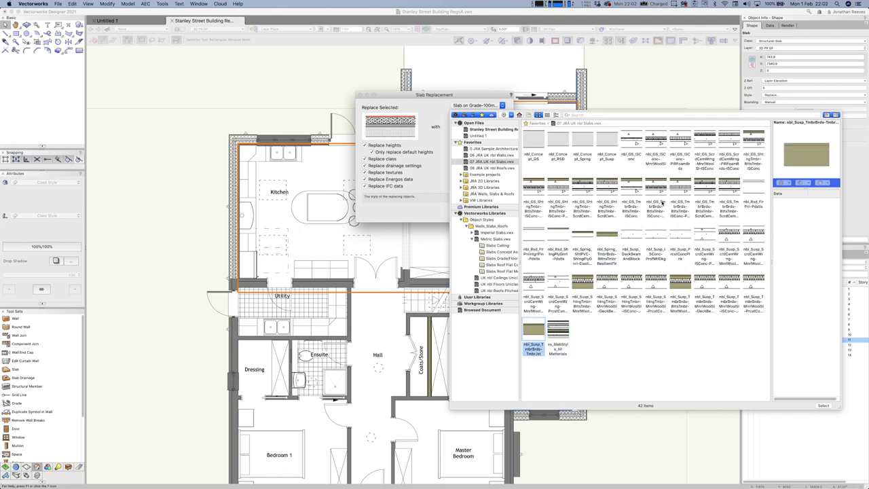
{"action": "left_click", "coordinate": [609, 189]}
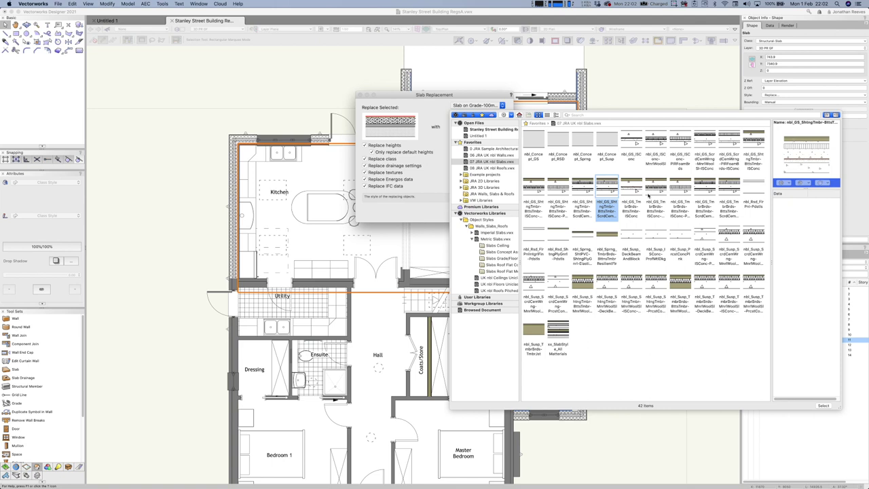
{"action": "left_click", "coordinate": [446, 126]}
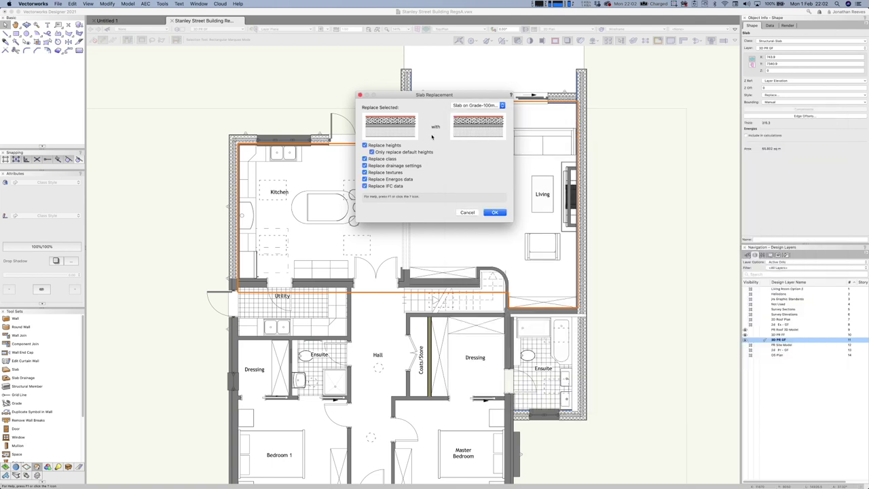
{"action": "left_click", "coordinate": [494, 213]}
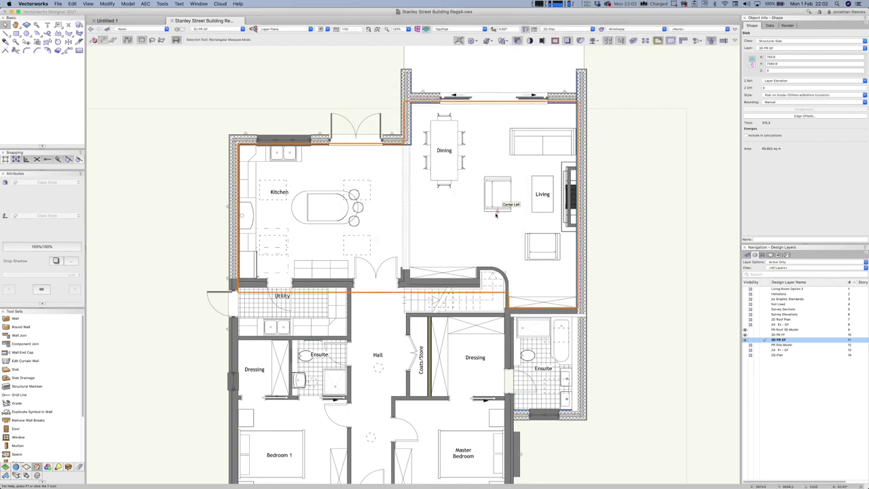
Open the selected slab's style for editing and widen the component name column to examine its build-up
{"action": "left_click", "coordinate": [803, 96]}
{"action": "left_click", "coordinate": [774, 110]}
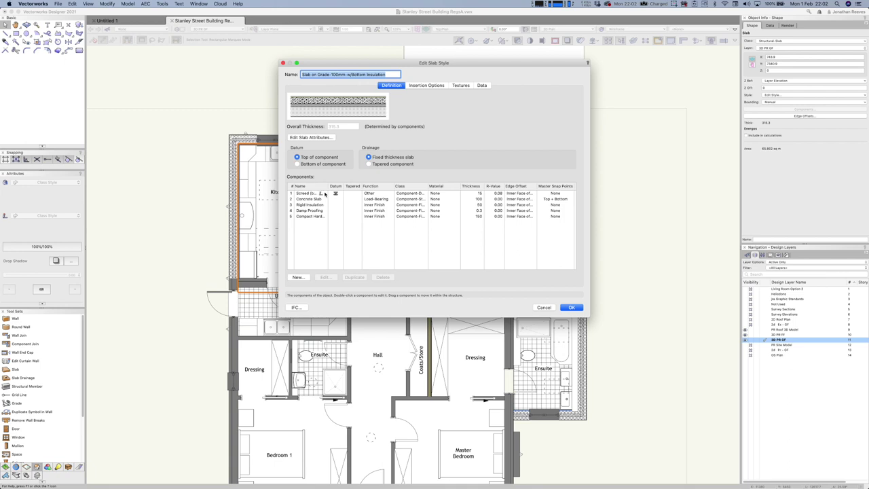
{"action": "left_click_drag", "start_coordinate": [327, 185], "coordinate": [338, 185]}
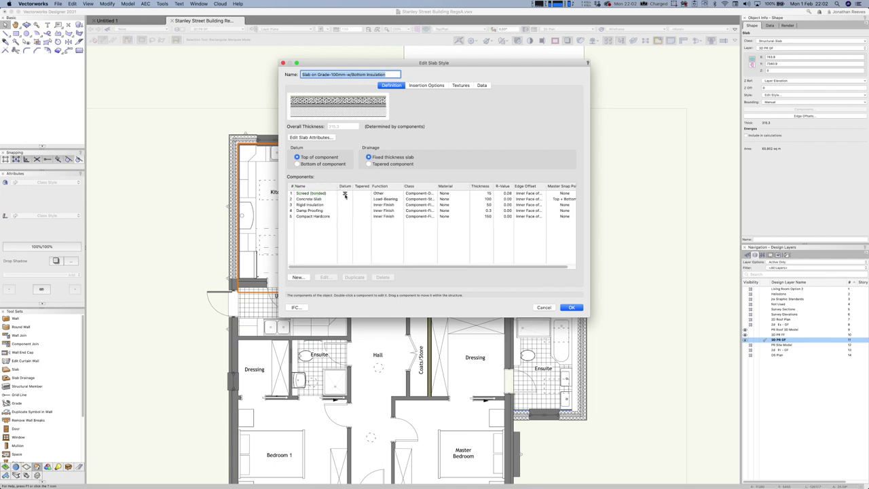
{"action": "left_click", "coordinate": [332, 196]}
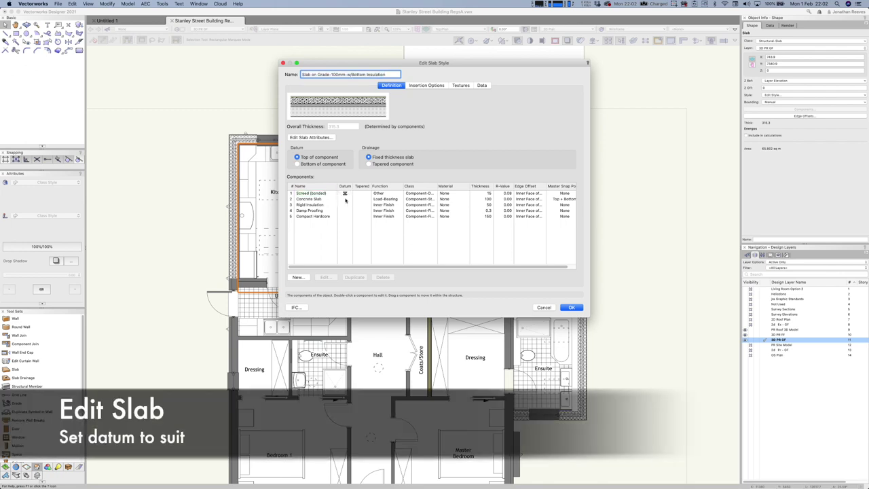
Move the slab style's datum to the Concrete Slab component, return it to Screed (bonded), and close the style editing
{"action": "left_click", "coordinate": [345, 199]}
{"action": "left_click", "coordinate": [344, 193]}
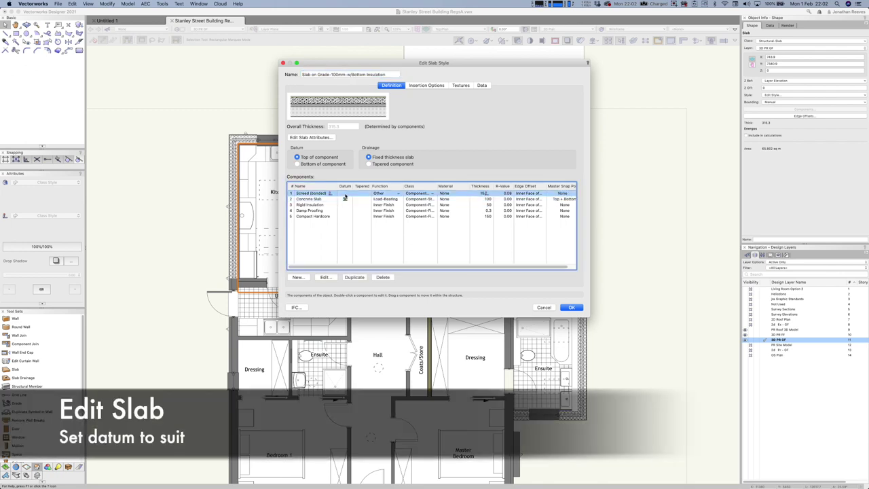
{"action": "left_click", "coordinate": [345, 194]}
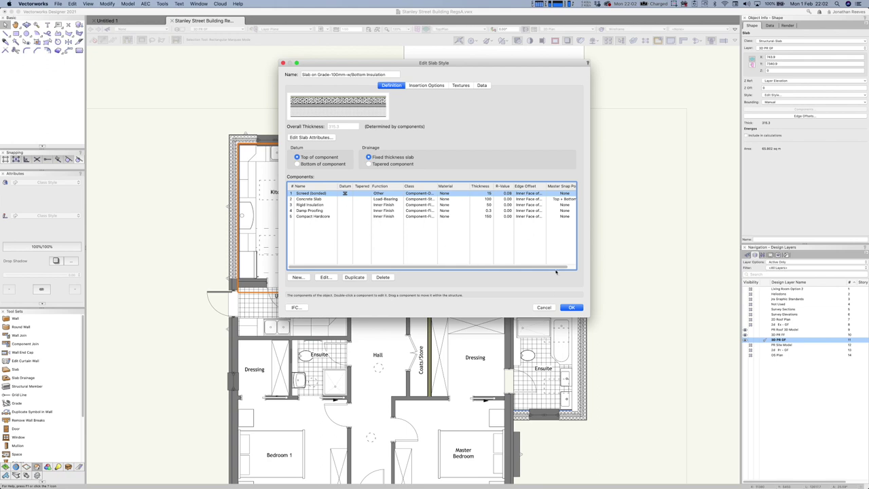
{"action": "left_click", "coordinate": [569, 307]}
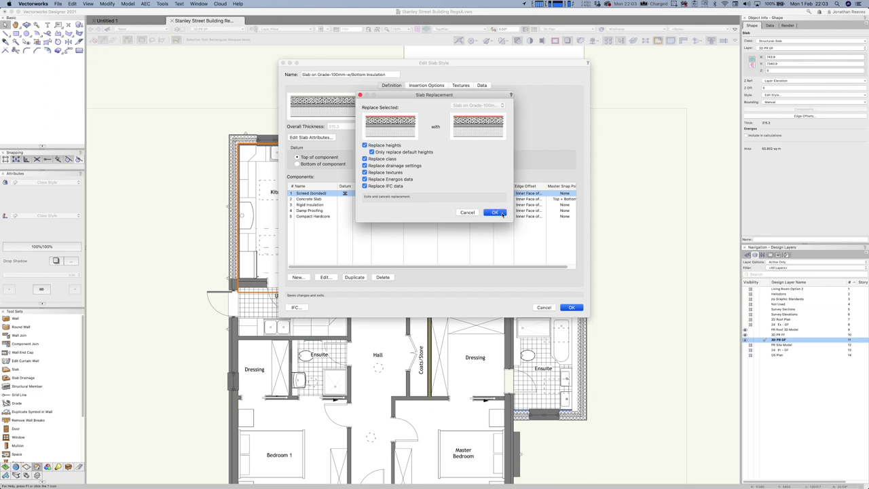
{"action": "left_click", "coordinate": [495, 212]}
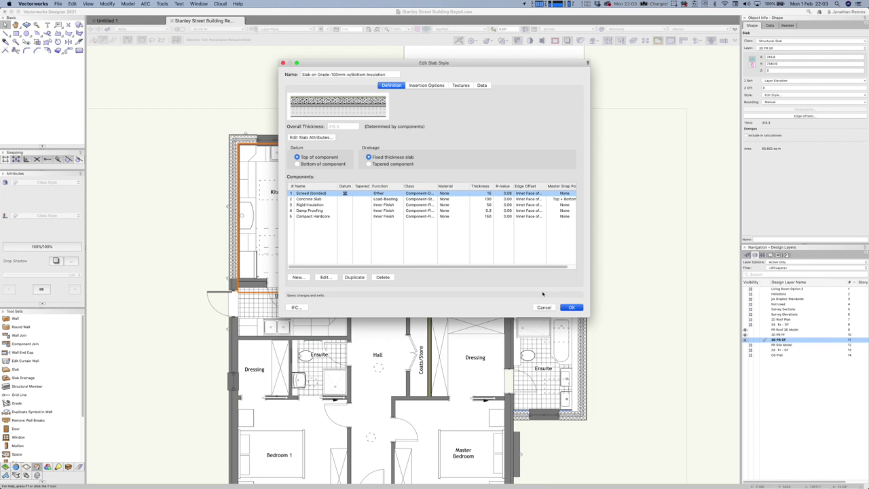
{"action": "left_click", "coordinate": [571, 307]}
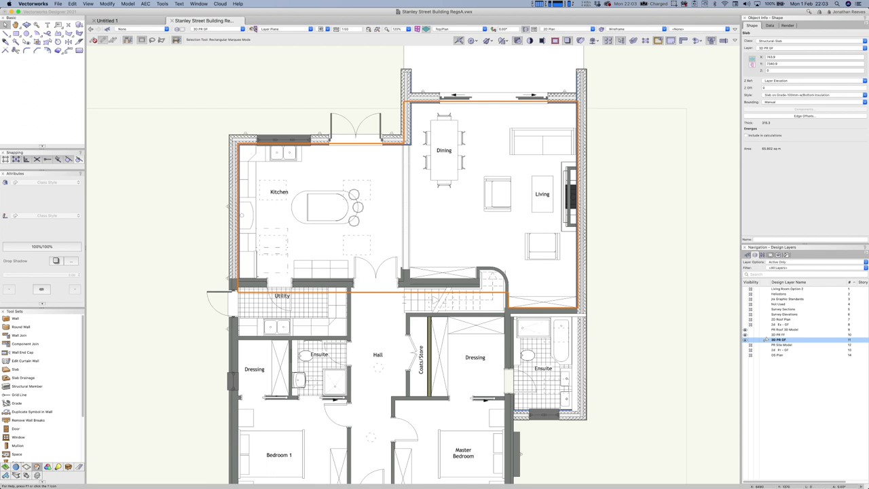
Activate the 3D PR FF layer and select the exterior walls along the ensuite and beside the studio
{"action": "left_click", "coordinate": [768, 334]}
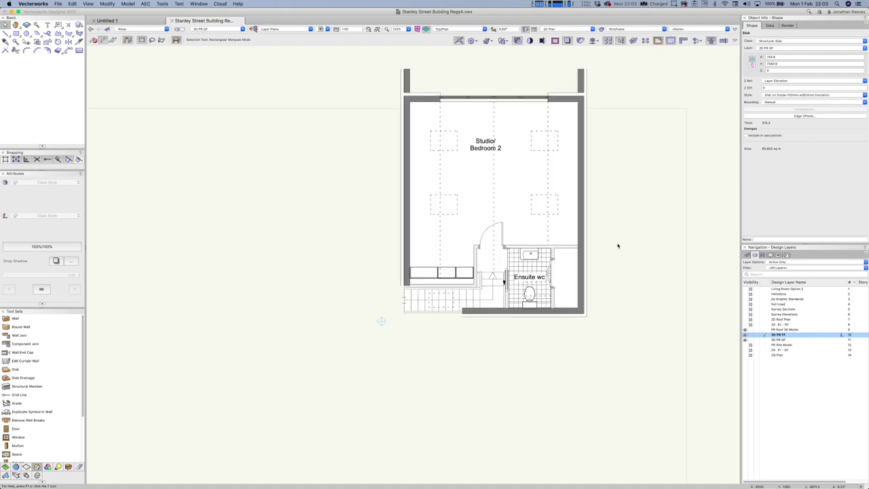
{"action": "left_click", "coordinate": [561, 316]}
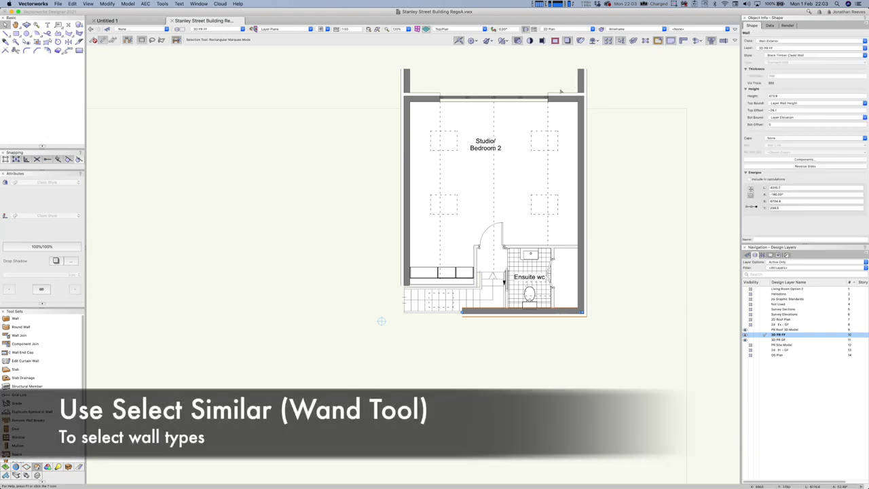
{"action": "left_click", "coordinate": [582, 248]}
Clear the object type criterion in the Select Similar preferences and enable thickness, components and style for walls, slabs and roofs
{"action": "left_click", "coordinate": [15, 41]}
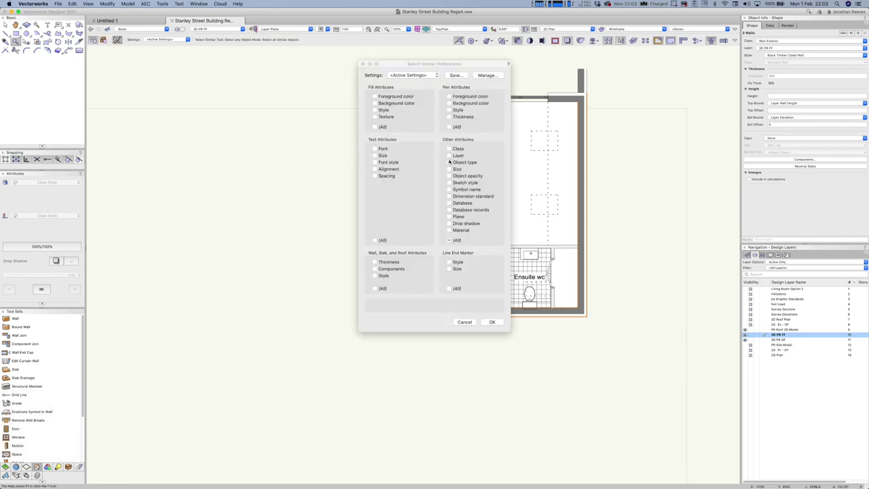
{"action": "left_click", "coordinate": [448, 162]}
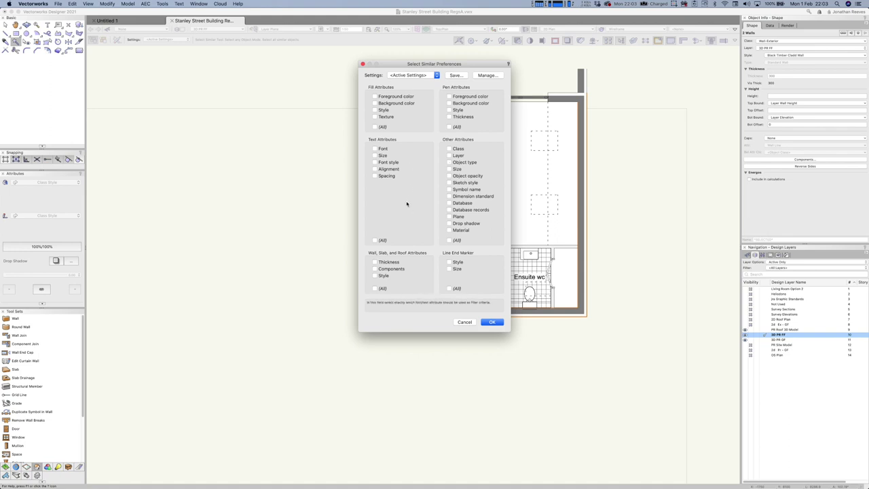
{"action": "left_click", "coordinate": [375, 288]}
Load the saved Select Similar Walls setting and select all first-floor walls matching the Black Timber Cladd Wall style
{"action": "left_click", "coordinate": [428, 76]}
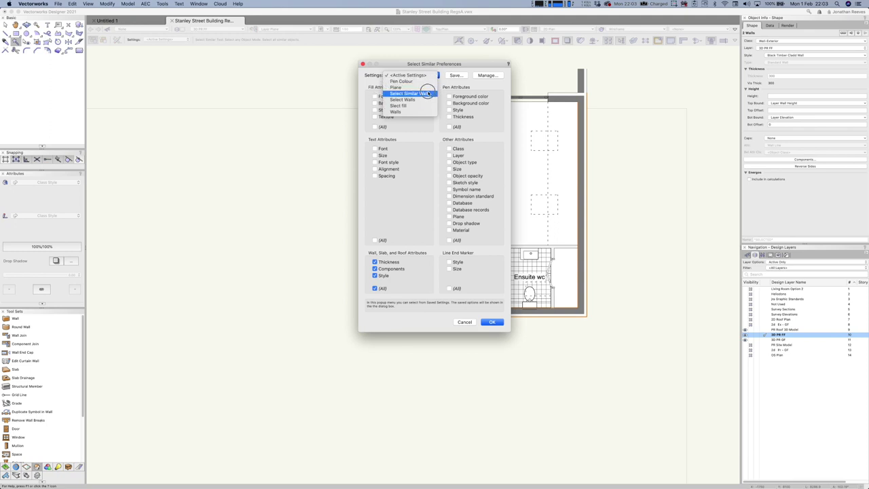
{"action": "left_click", "coordinate": [424, 94]}
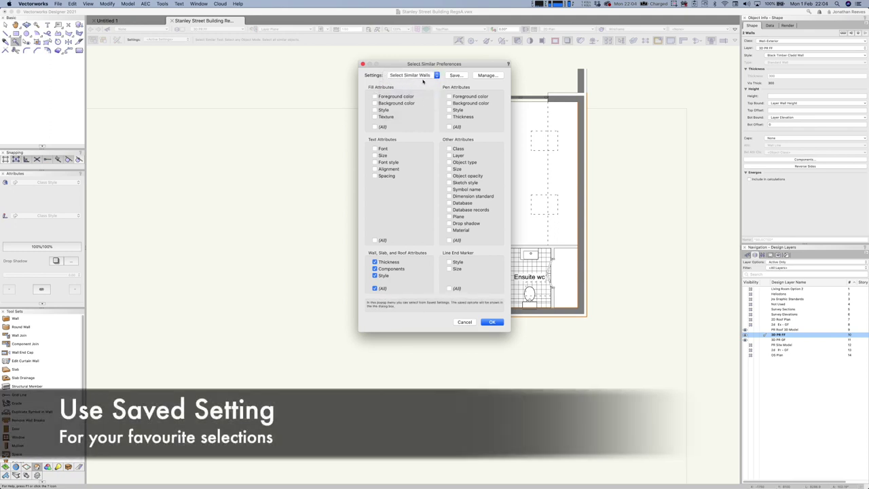
{"action": "left_click", "coordinate": [423, 75]}
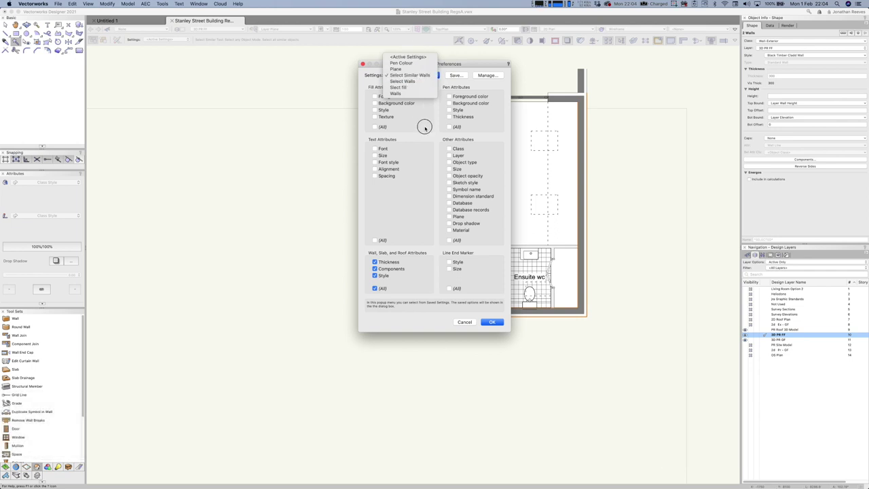
{"action": "left_click", "coordinate": [474, 144]}
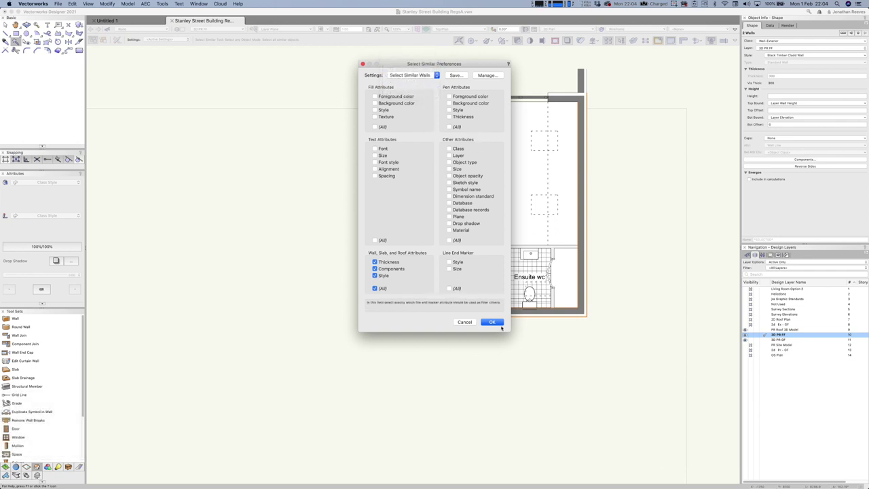
{"action": "left_click", "coordinate": [494, 322]}
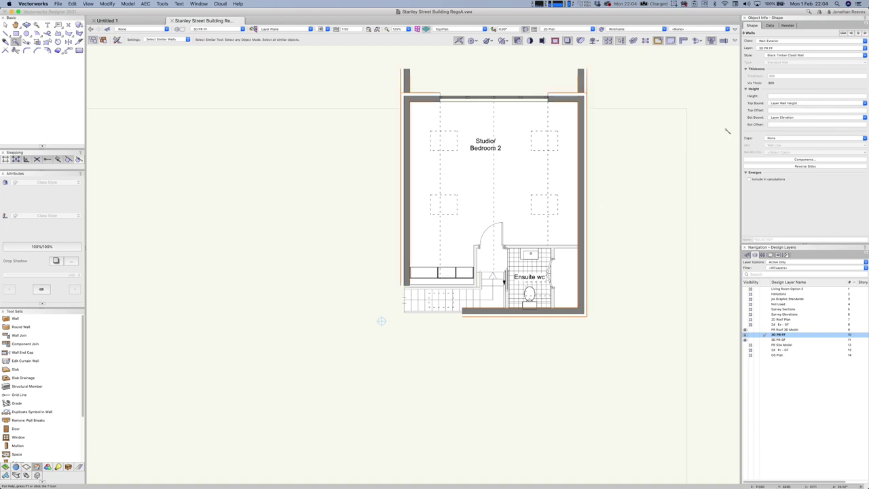
Choose the JRA-nbl_Ext_CemRdr-Blk-Cavity wall style from the Stanley Street file as the replacement for the selected exterior walls
{"action": "left_click", "coordinate": [791, 58]}
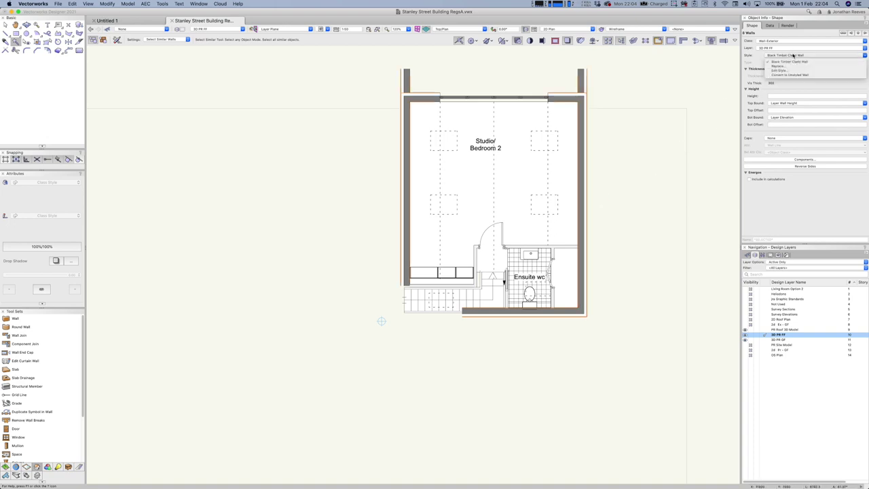
{"action": "left_click", "coordinate": [722, 124]}
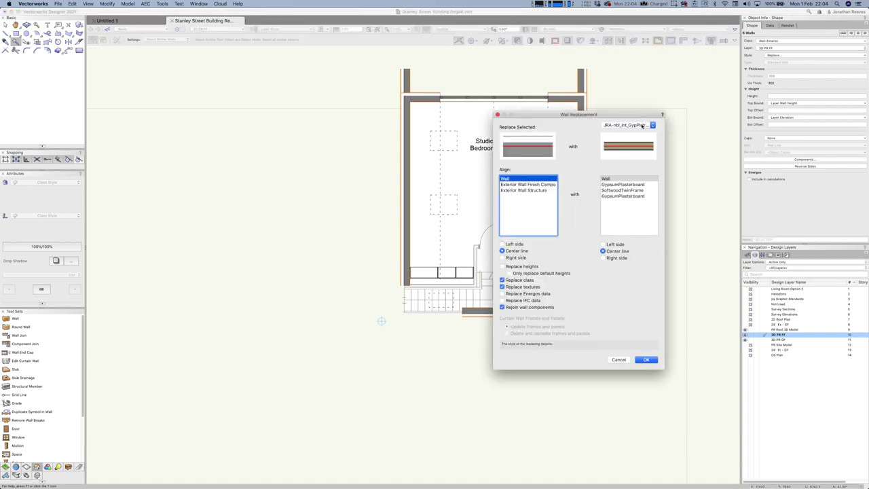
{"action": "left_click", "coordinate": [642, 126]}
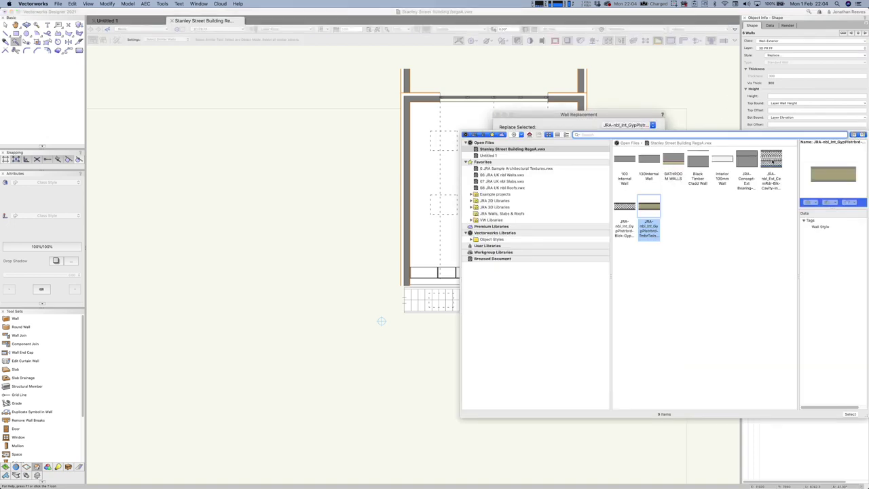
{"action": "left_click", "coordinate": [775, 168]}
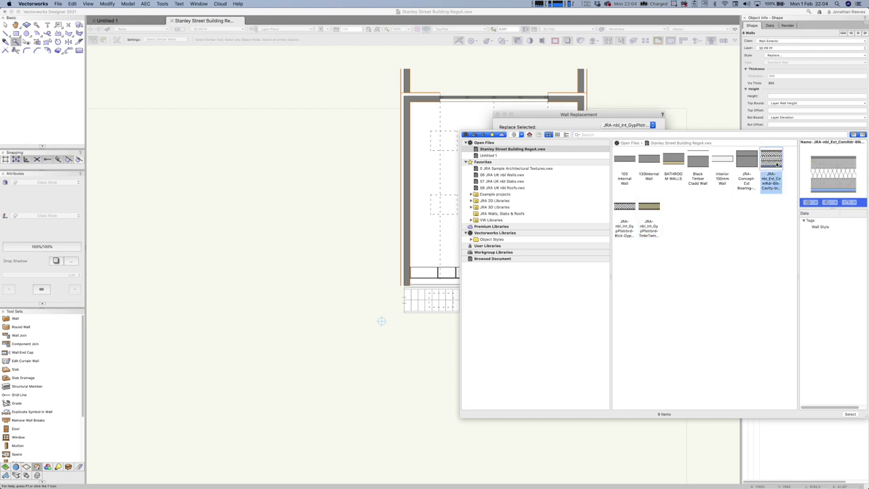
{"action": "double_click", "coordinate": [775, 164]}
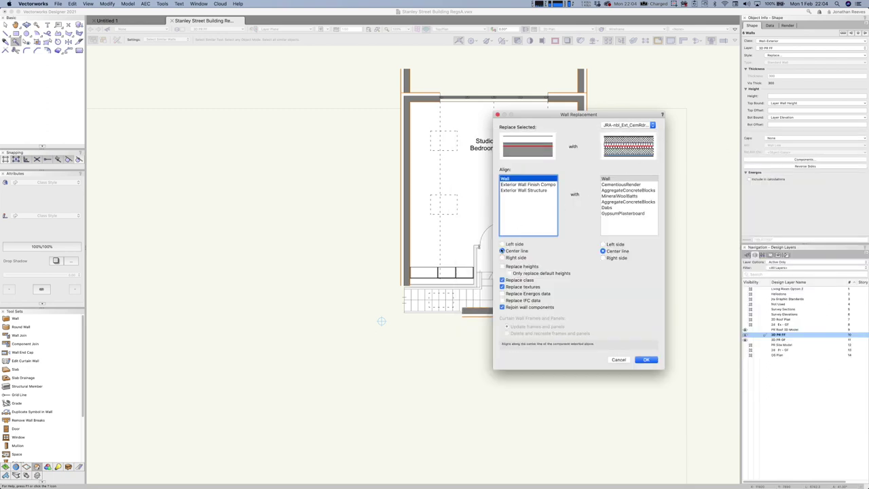
Align the left sides of the existing and new walls, apply the replacement, and return to the Selection tool
{"action": "left_click", "coordinate": [502, 243]}
{"action": "left_click", "coordinate": [603, 243]}
{"action": "left_click", "coordinate": [645, 359]}
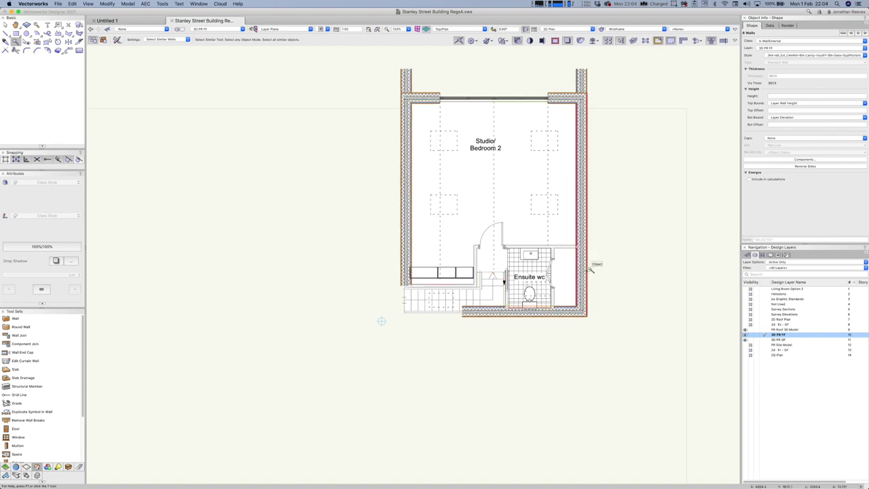
{"action": "key", "text": "x"}
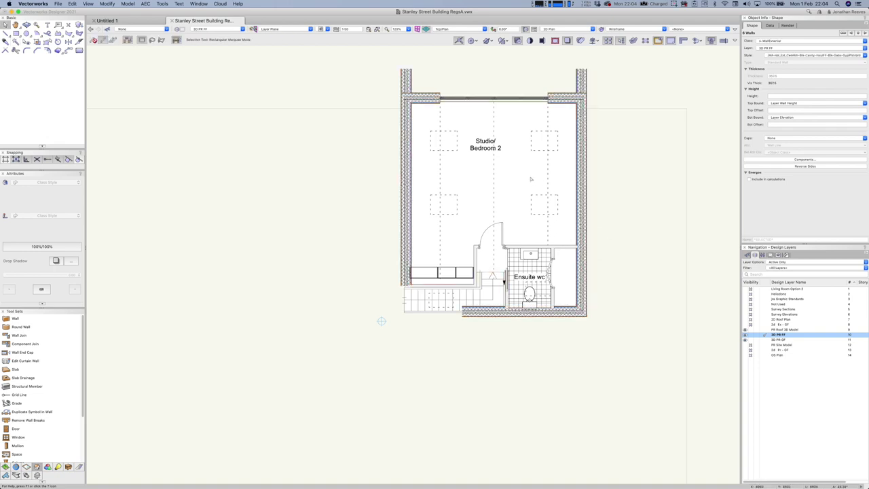
Select the floor slab under Studio/Bedroom 2 and open its slab style for editing to view the components
{"action": "left_click", "coordinate": [530, 180]}
{"action": "left_click", "coordinate": [479, 161]}
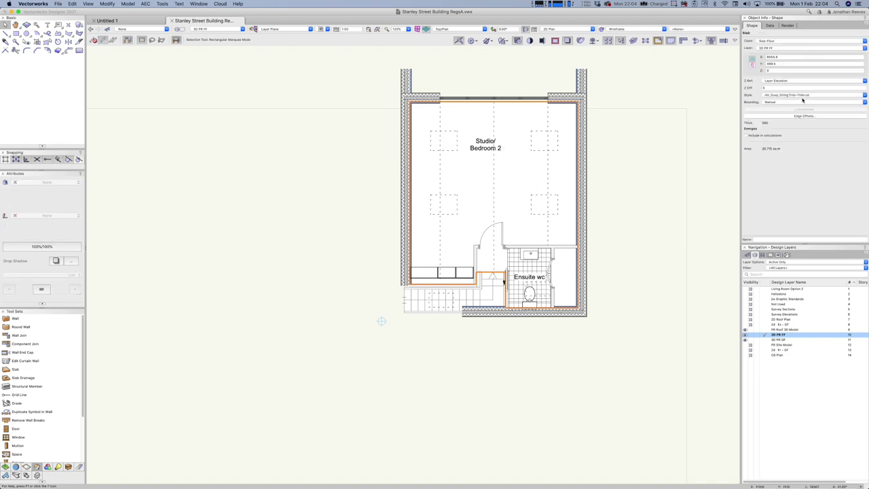
{"action": "left_click", "coordinate": [799, 95]}
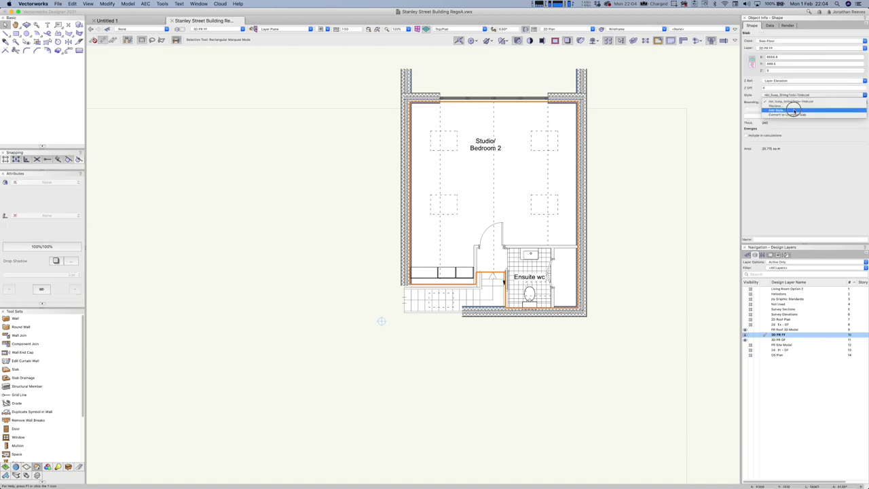
{"action": "left_click", "coordinate": [794, 110]}
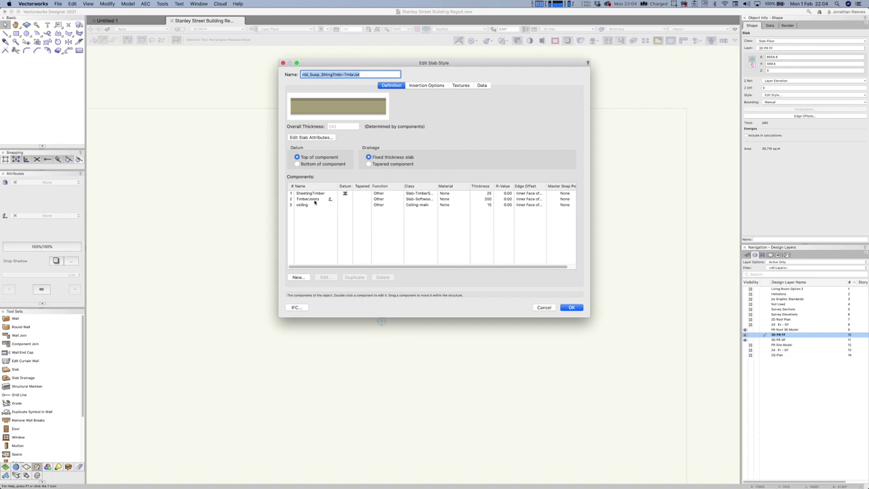
Check the TimberJoists thickness and the slab replacement options, and close the slab style without applying a replacement
{"action": "left_click", "coordinate": [486, 200]}
{"action": "key", "text": "Return"}
{"action": "left_click", "coordinate": [571, 307]}
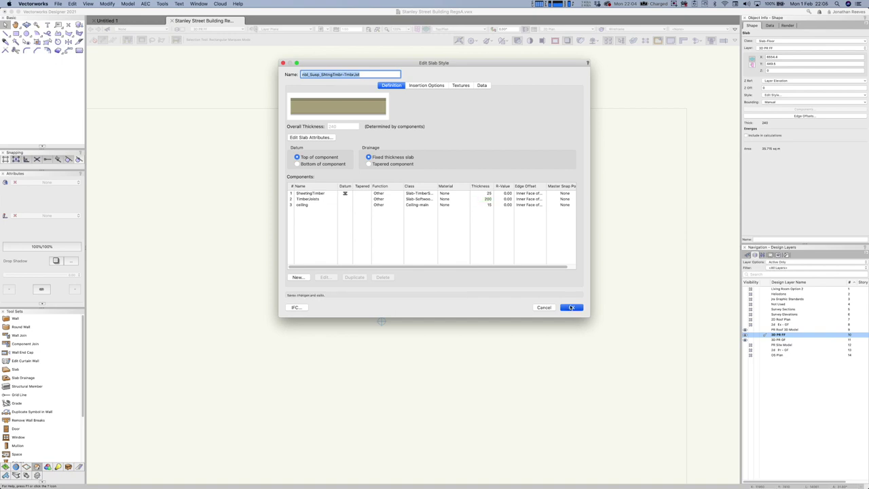
{"action": "left_click", "coordinate": [578, 309]}
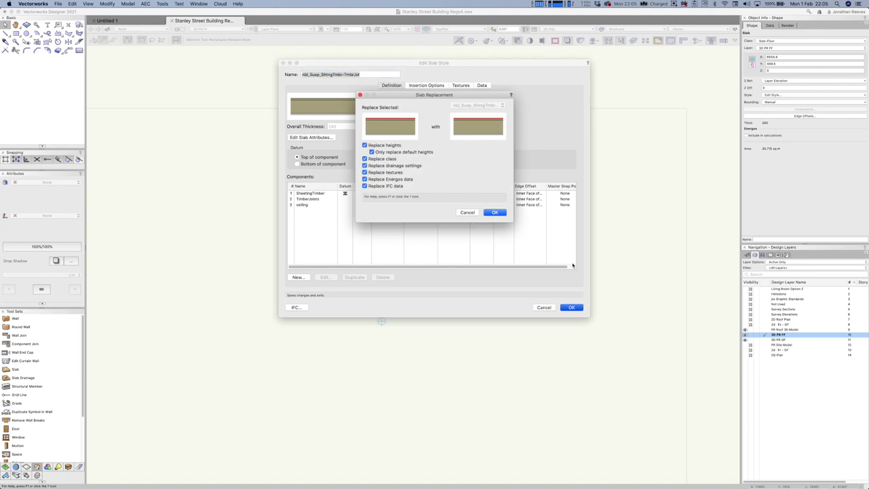
{"action": "left_click", "coordinate": [468, 213]}
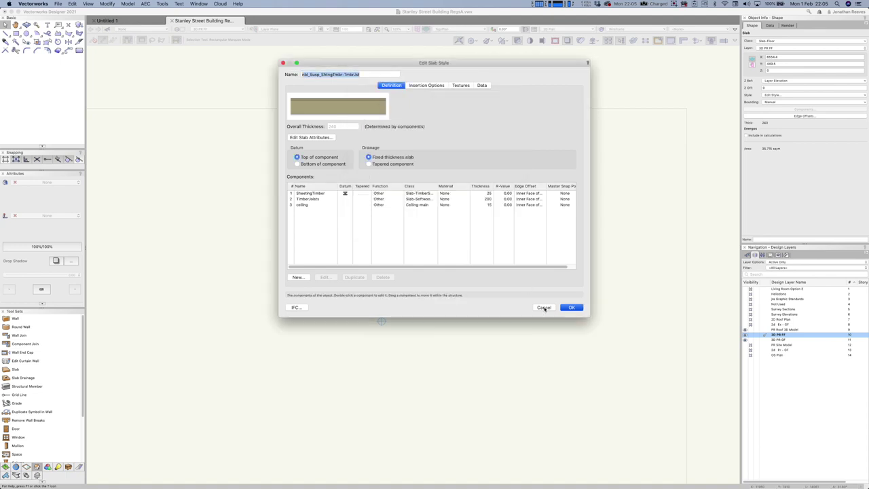
{"action": "left_click", "coordinate": [544, 307]}
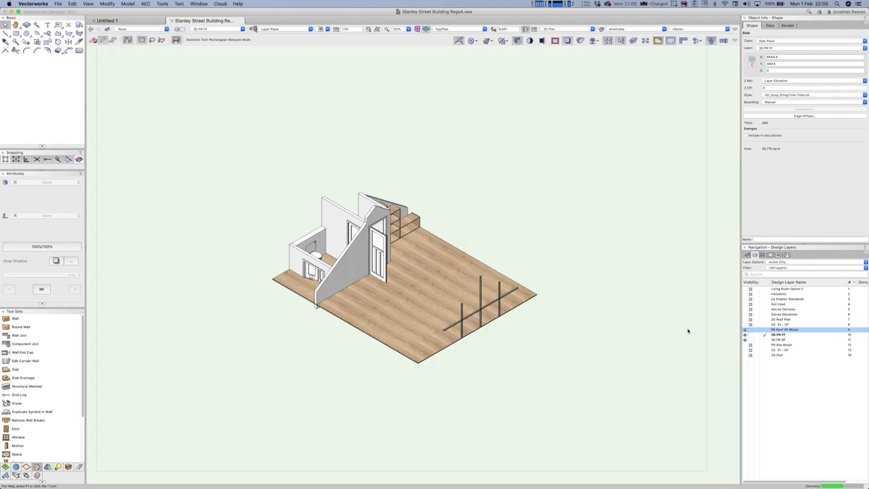
Activate the PR Roof 3D Model layer and select the roof face with three rooflights in the isometric view
{"action": "left_click", "coordinate": [764, 330]}
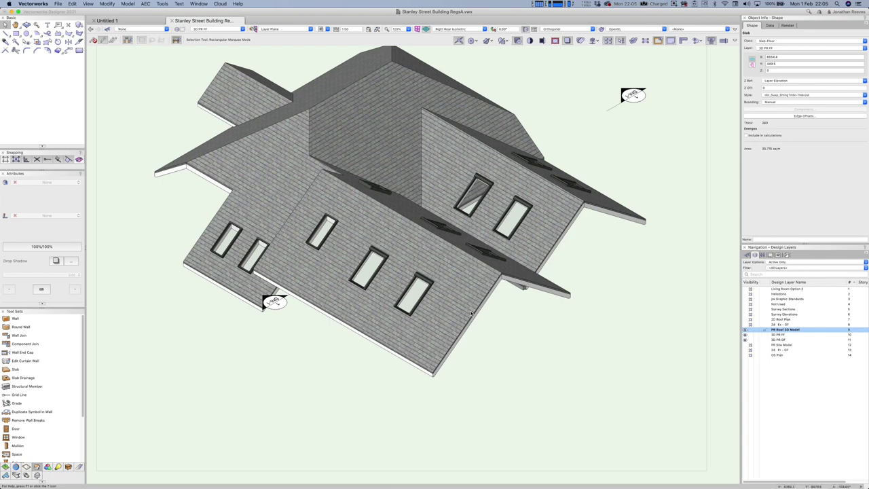
{"action": "left_click", "coordinate": [472, 313]}
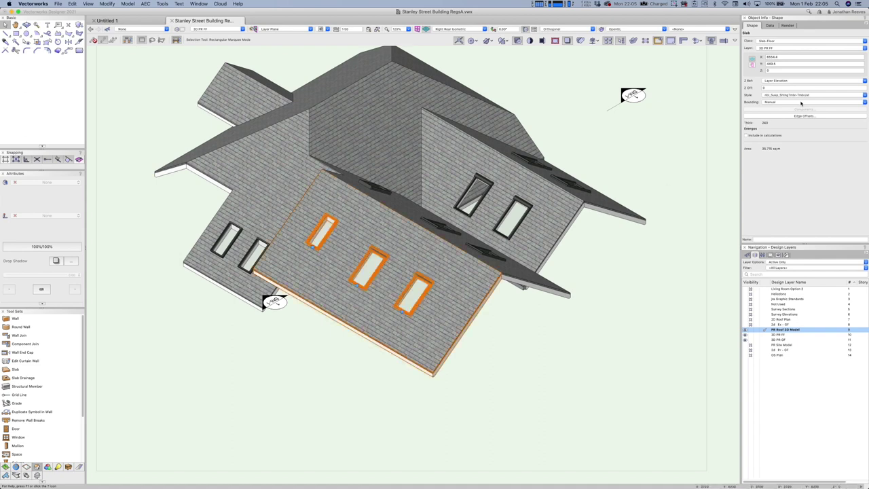
{"action": "left_click", "coordinate": [796, 96]}
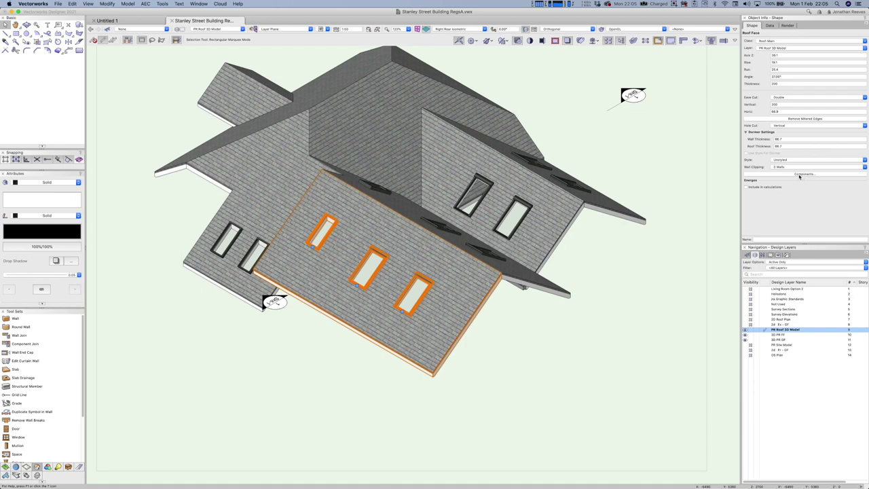
Start a style replacement for the selected roof face and open the 08 JRA UK nbl Roofs.vwx style library
{"action": "left_click", "coordinate": [786, 160]}
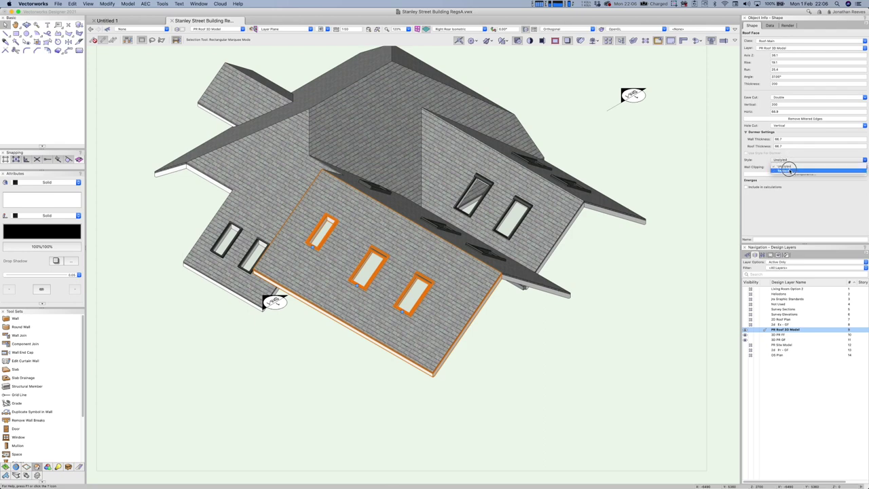
{"action": "left_click", "coordinate": [787, 171]}
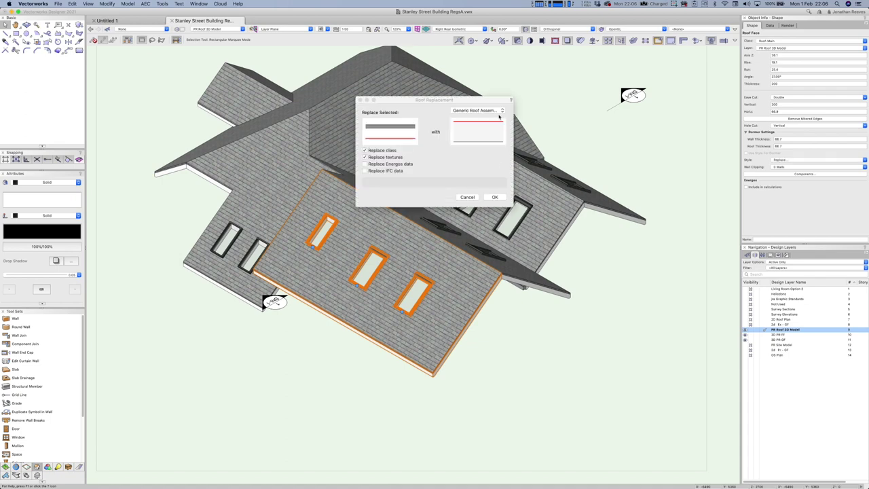
{"action": "left_click", "coordinate": [487, 112]}
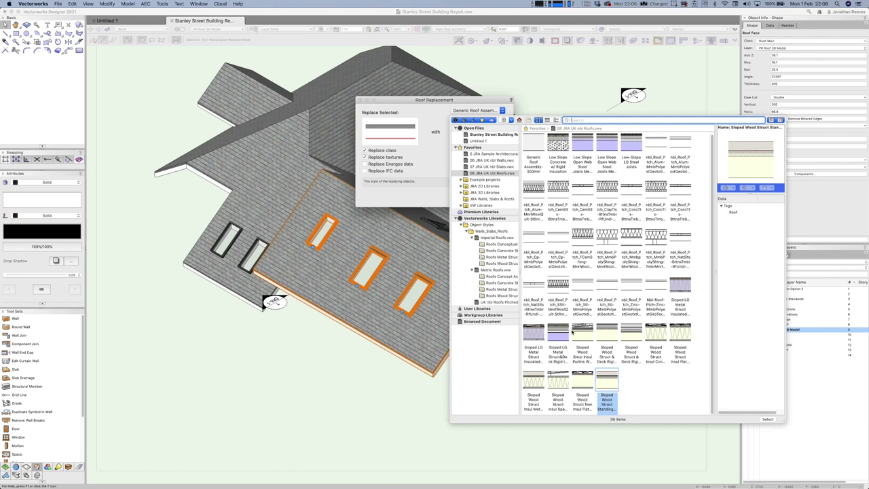
Preview the sloped metal and wood structure roof styles in the library and close the replacement with the roof left unstyled
{"action": "left_click", "coordinate": [568, 332]}
{"action": "left_click", "coordinate": [582, 332]}
{"action": "left_click", "coordinate": [606, 331]}
{"action": "left_click", "coordinate": [632, 331]}
{"action": "left_click", "coordinate": [656, 331]}
{"action": "left_click", "coordinate": [680, 331]}
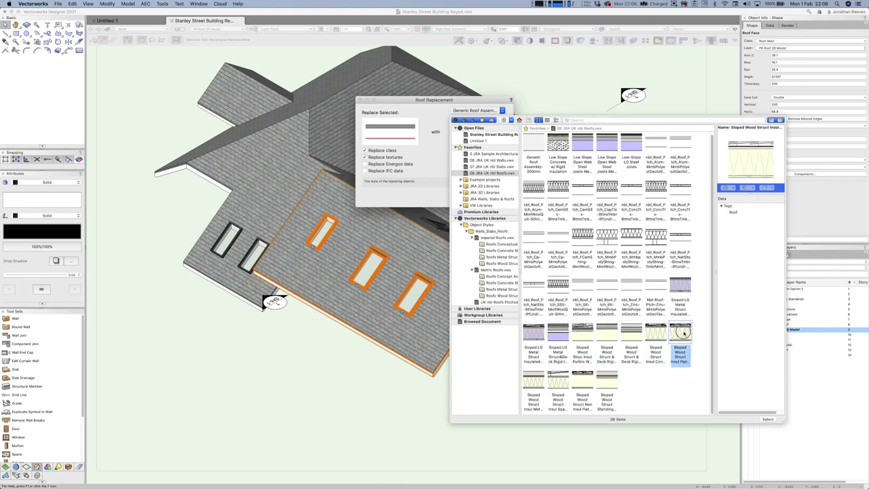
{"action": "left_click", "coordinate": [606, 385]}
{"action": "left_click", "coordinate": [587, 385]}
{"action": "left_click", "coordinate": [538, 380]}
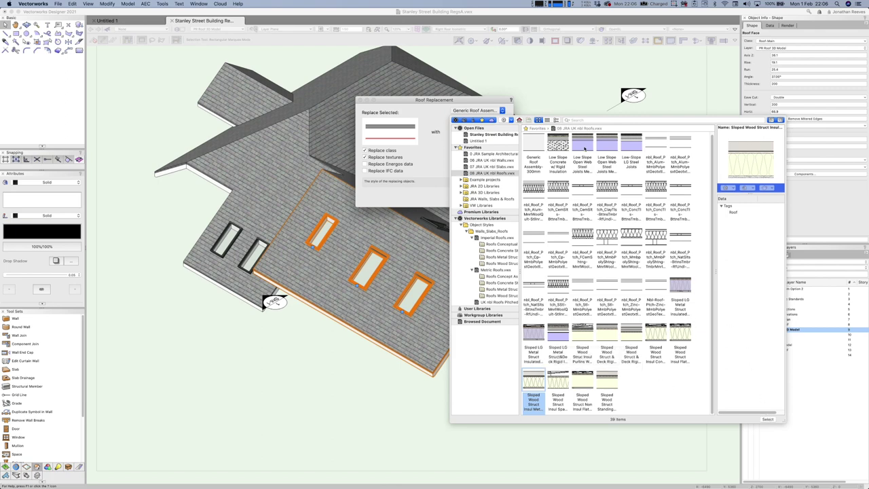
{"action": "left_click", "coordinate": [567, 90]}
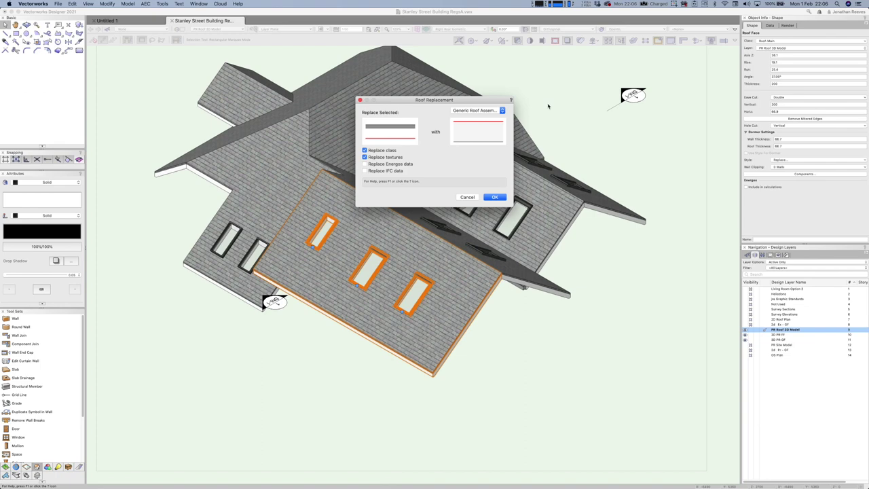
{"action": "left_click", "coordinate": [487, 197]}
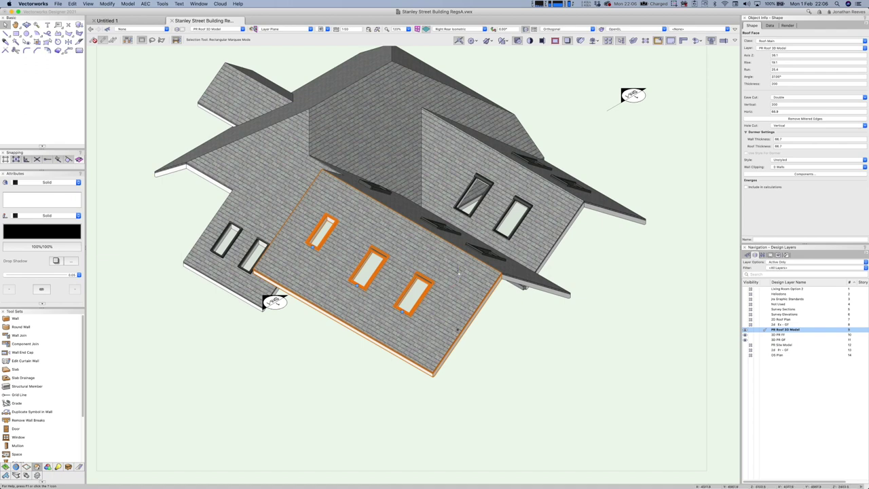
Create a new roof style named Slate Roof from the selected unstyled roof face and save the document
{"action": "right_click", "coordinate": [456, 272]}
{"action": "scroll", "coordinate": [469, 278], "scroll_direction": "down", "scroll_amount": 3}
{"action": "scroll", "coordinate": [509, 479], "scroll_direction": "down", "scroll_amount": 1}
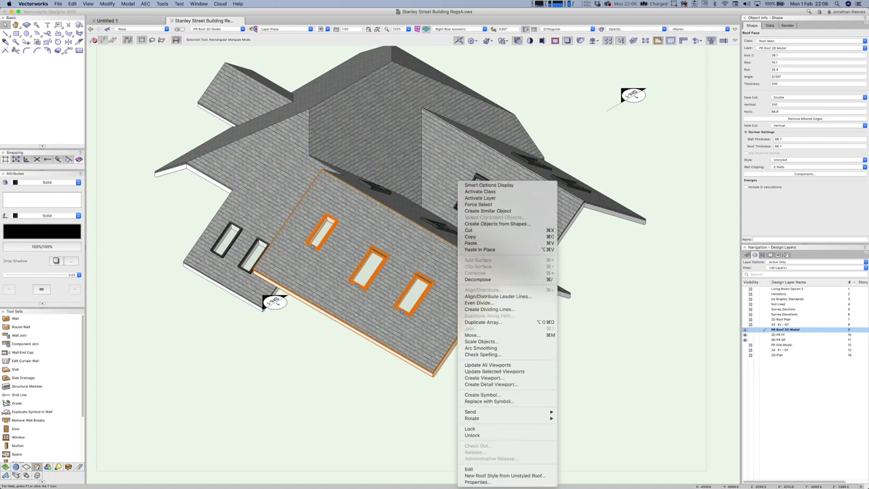
{"action": "left_click", "coordinate": [506, 475]}
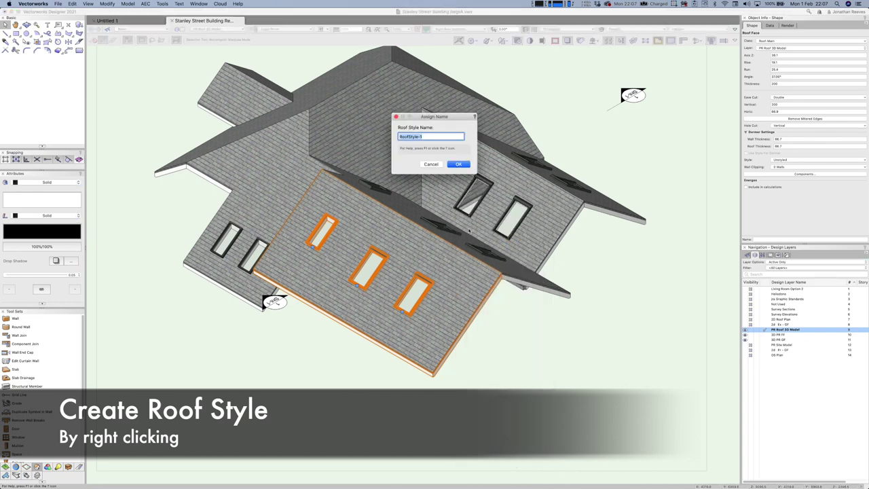
{"action": "type", "text": "St"}
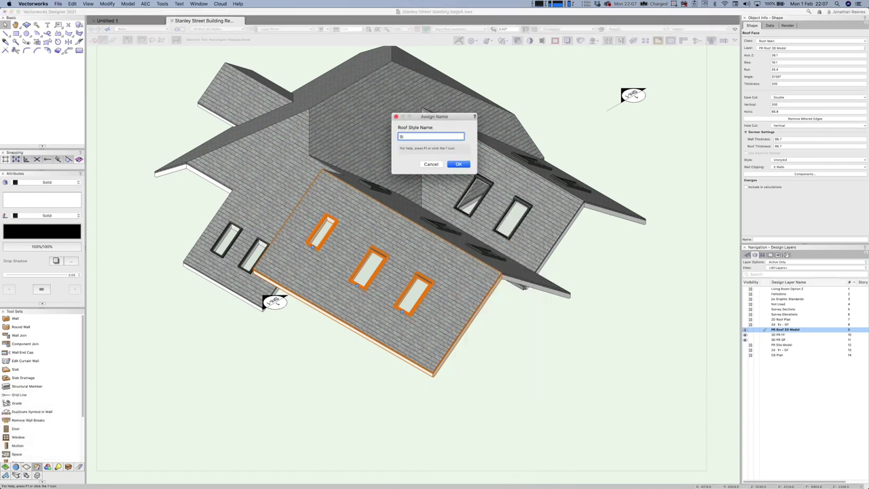
{"action": "type", "text": "ate Roof"}
{"action": "left_click", "coordinate": [464, 164]}
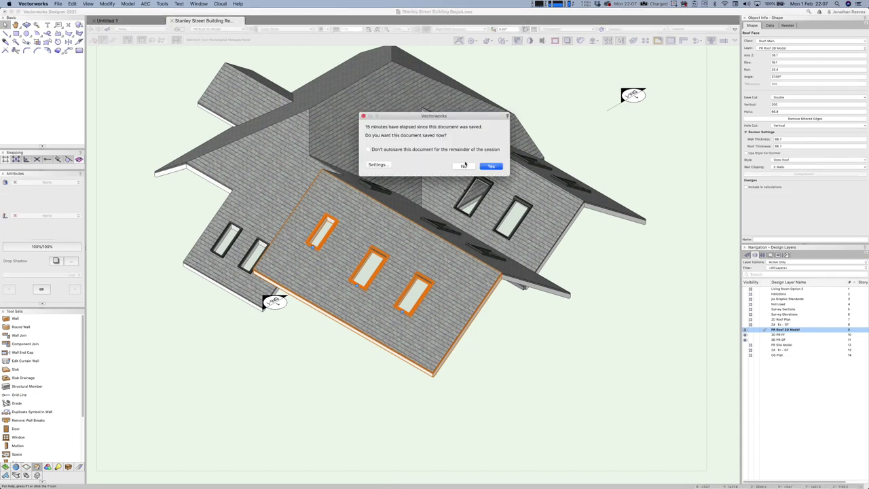
{"action": "left_click", "coordinate": [491, 166]}
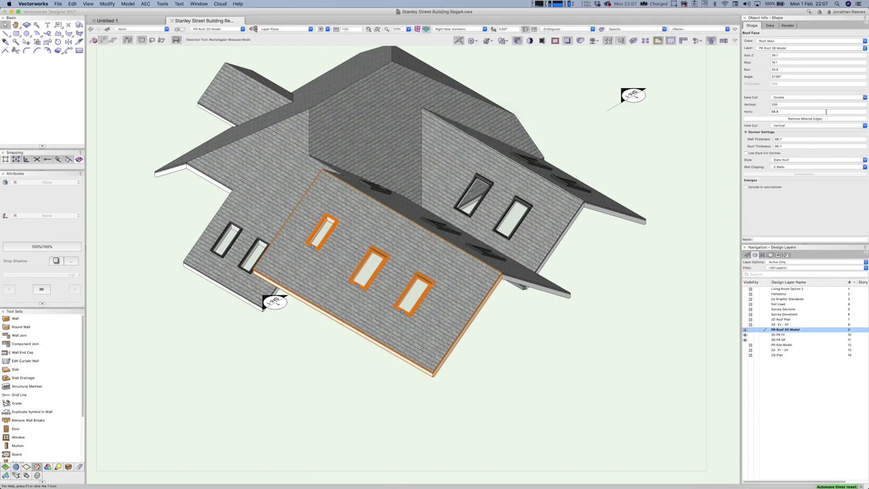
Select the neighbouring gable roof faces with rooflights and replace their style with Slate Roof, including class and textures
{"action": "left_click", "coordinate": [521, 270]}
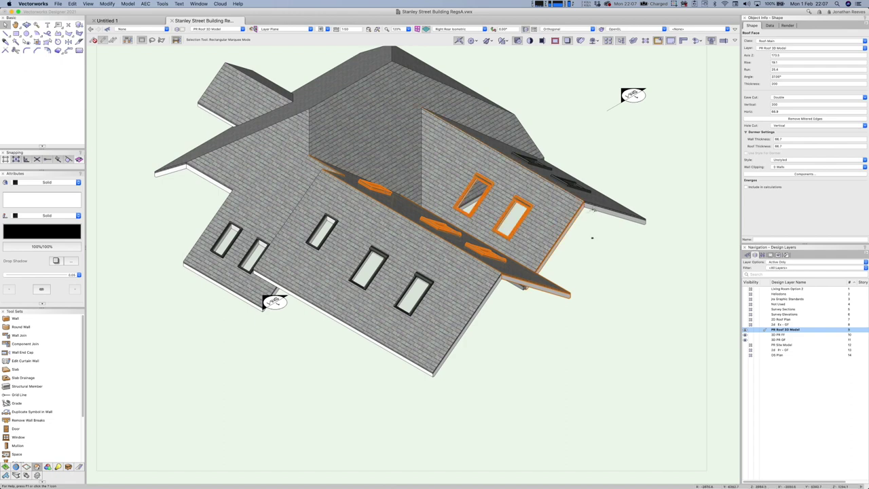
{"action": "left_click", "coordinate": [594, 206], "text": "shift"}
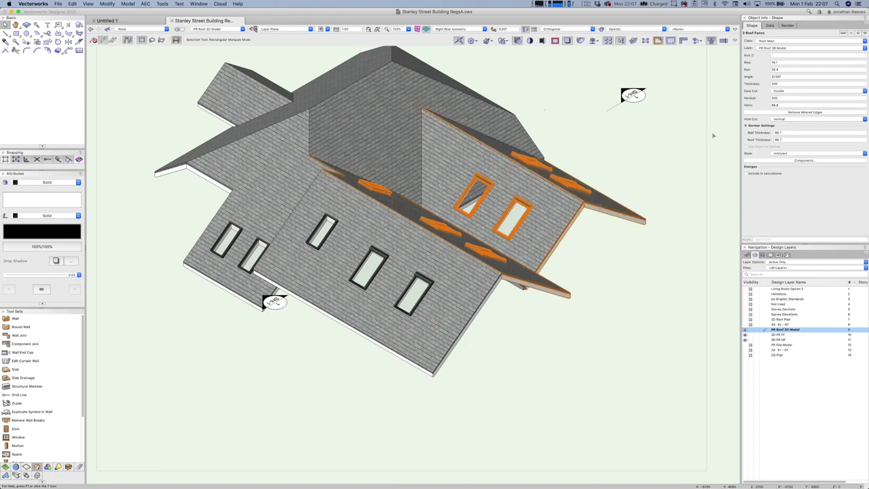
{"action": "left_click", "coordinate": [791, 154]}
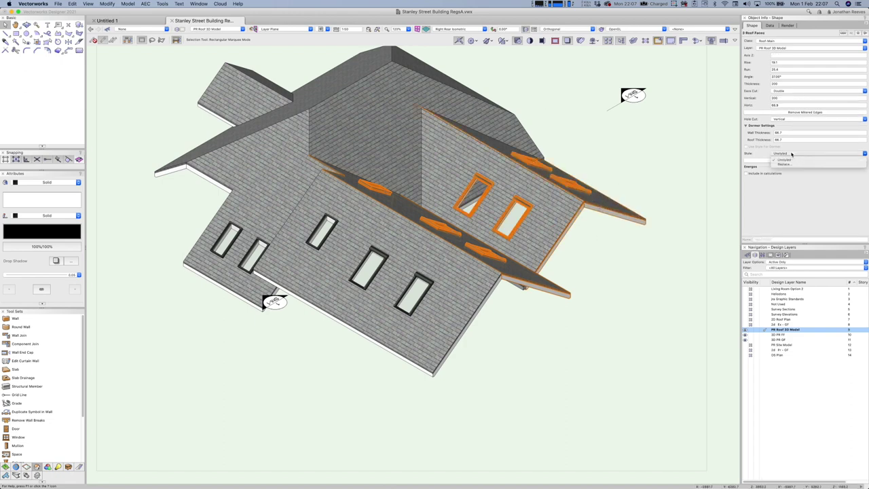
{"action": "left_click", "coordinate": [790, 164]}
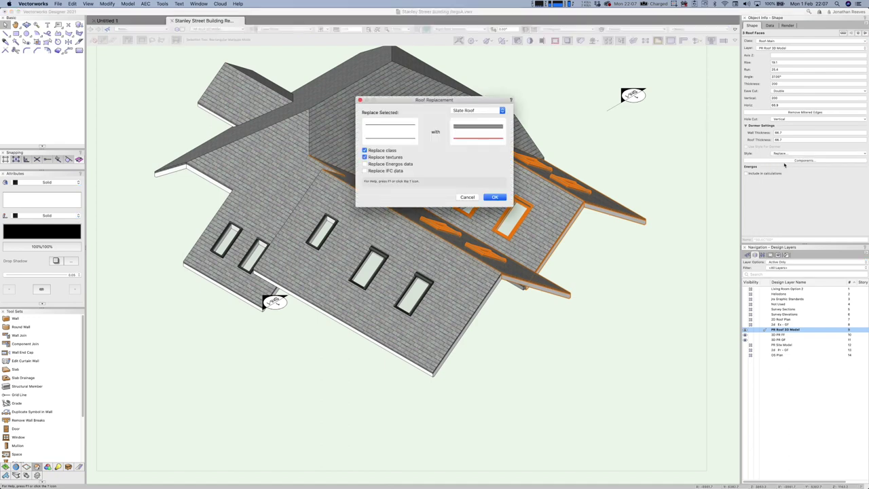
{"action": "left_click", "coordinate": [494, 197]}
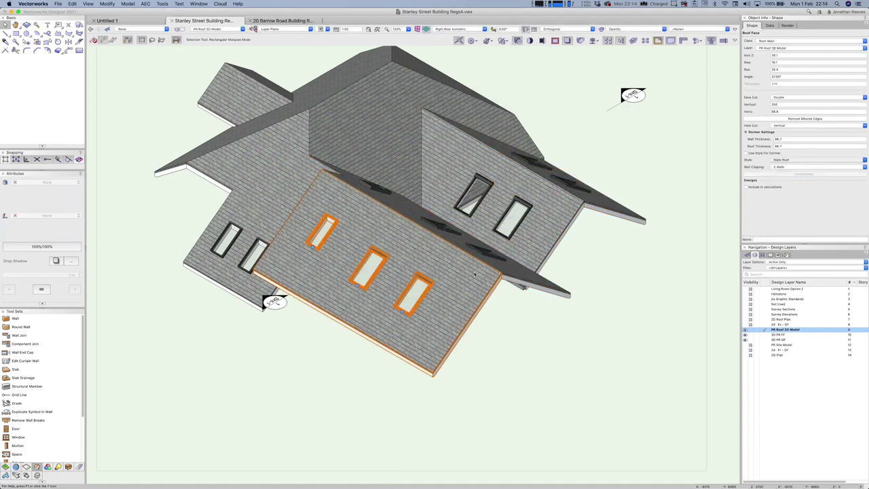
Open the Slate Roof style of the front roof face for editing and set the unnamed second component's thickness to 225
{"action": "double_click", "coordinate": [474, 275]}
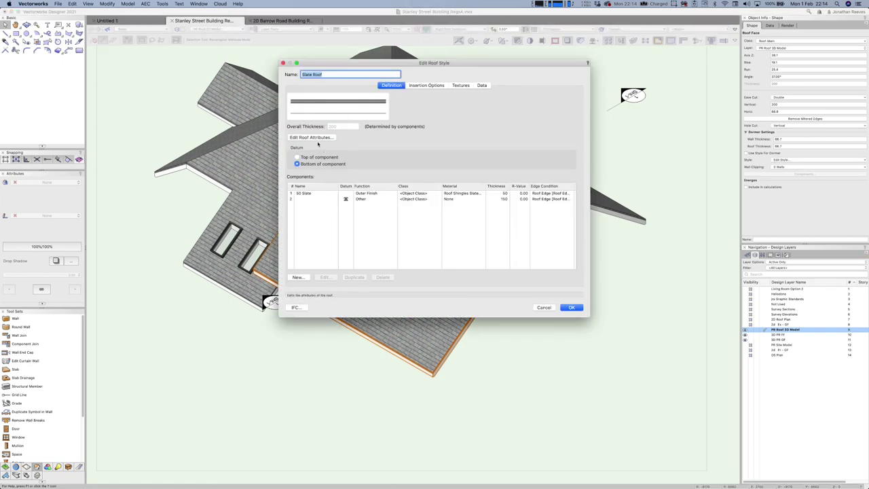
{"action": "left_click", "coordinate": [305, 199]}
{"action": "left_click", "coordinate": [501, 198]}
{"action": "left_click", "coordinate": [501, 200]}
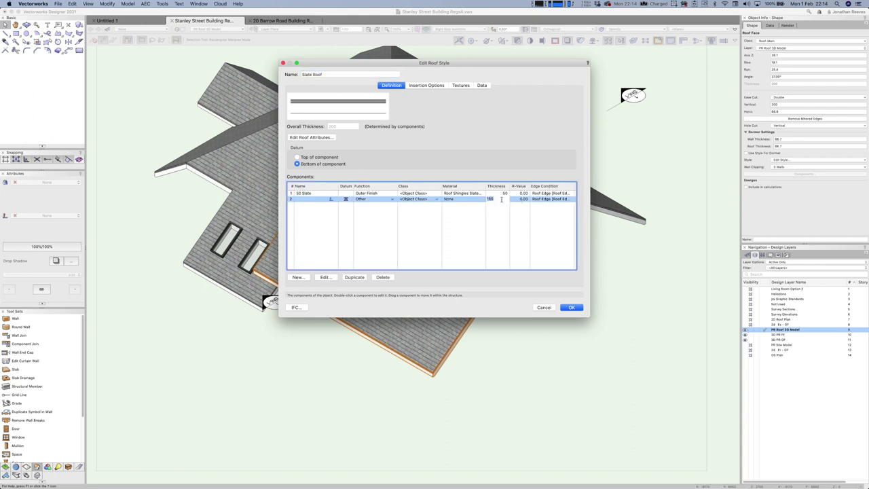
{"action": "key", "text": "BackSpace"}
{"action": "key", "text": "BackSpace"}
{"action": "key", "text": "BackSpace"}
{"action": "left_click", "coordinate": [374, 227]}
Add a roof component named Plasterboard with the Inner Finish function and the A-GypsumPlasterboard class
{"action": "left_click", "coordinate": [298, 277]}
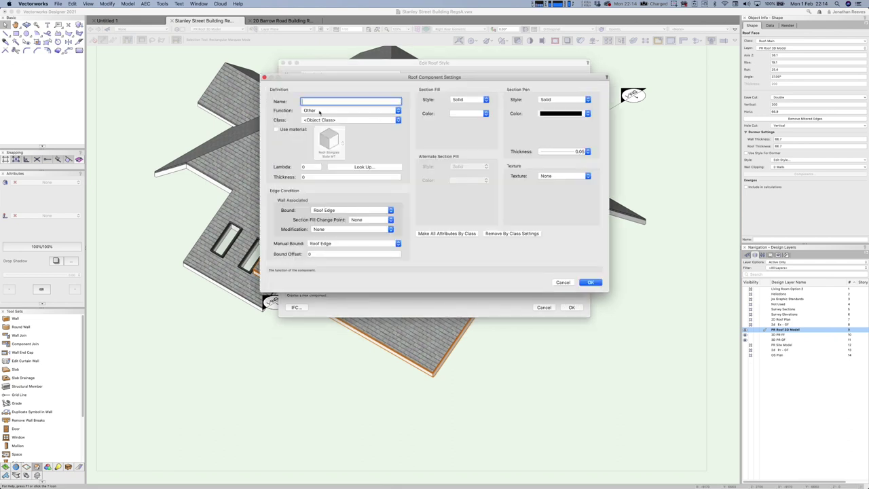
{"action": "type", "text": "Plasterboard"}
{"action": "left_click", "coordinate": [318, 111]}
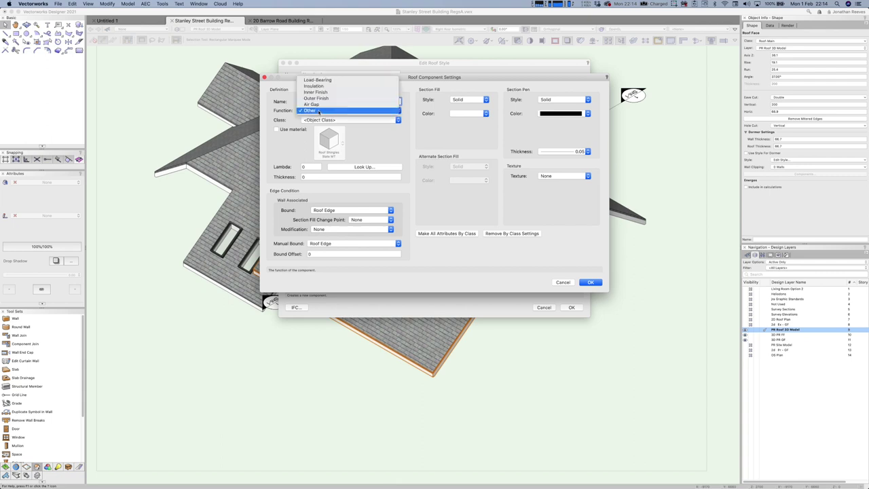
{"action": "left_click", "coordinate": [345, 114]}
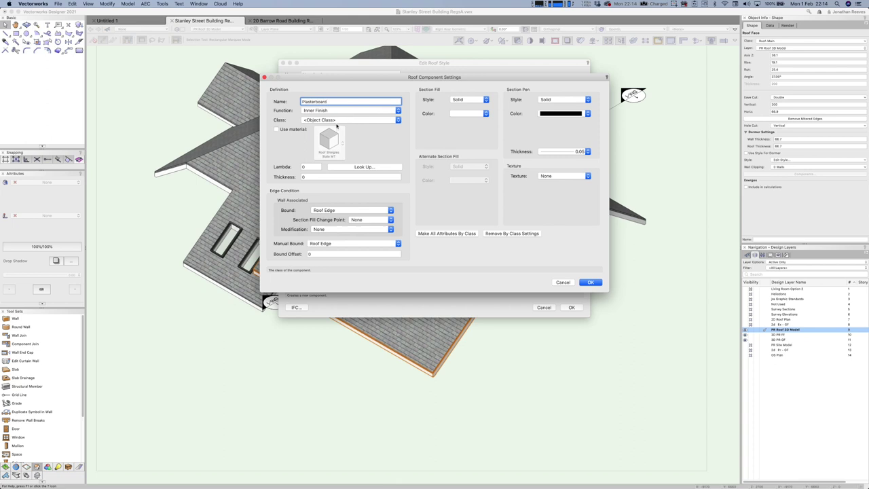
{"action": "left_click", "coordinate": [335, 120]}
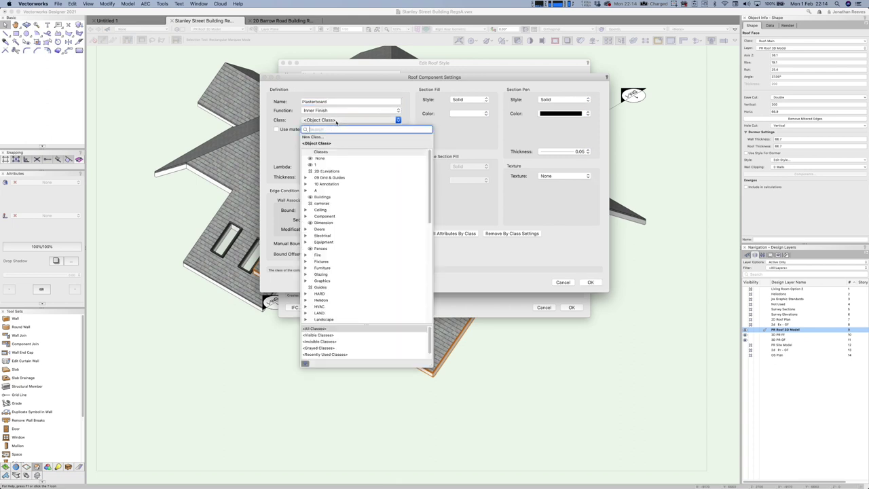
{"action": "type", "text": "pla"}
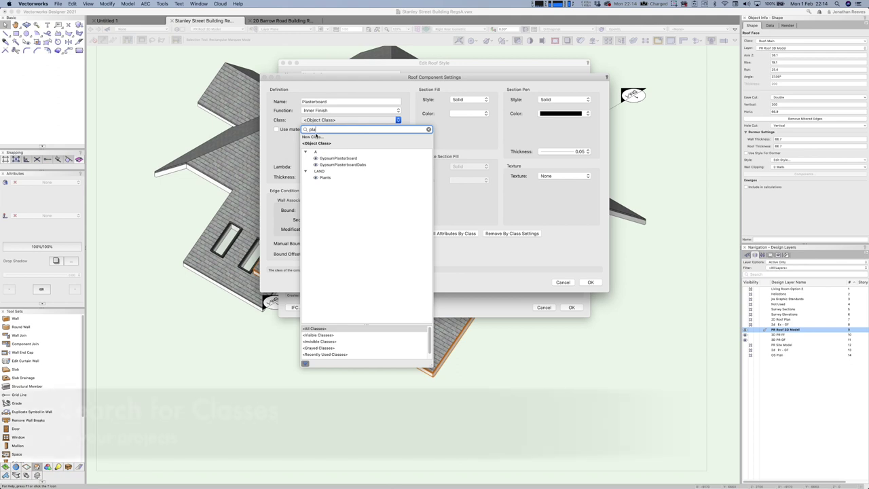
{"action": "left_click", "coordinate": [337, 158]}
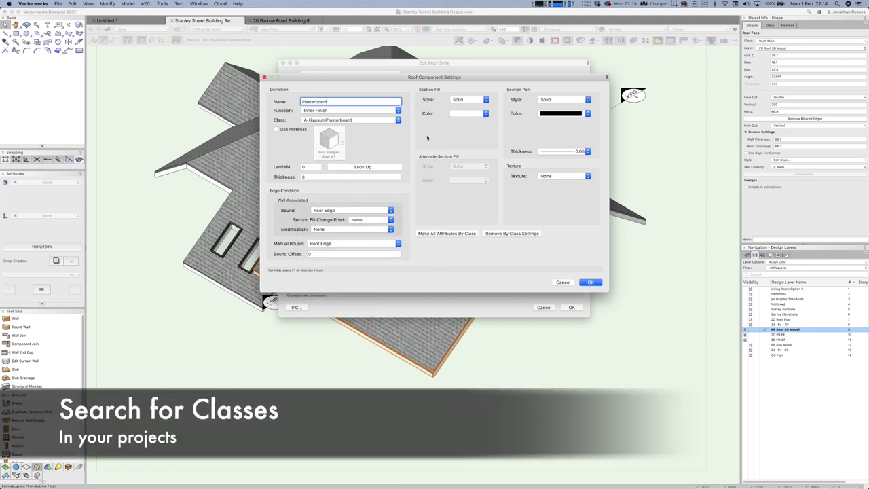
Make all attributes of the Plasterboard component by class and set its thickness to 15
{"action": "left_click", "coordinate": [447, 232]}
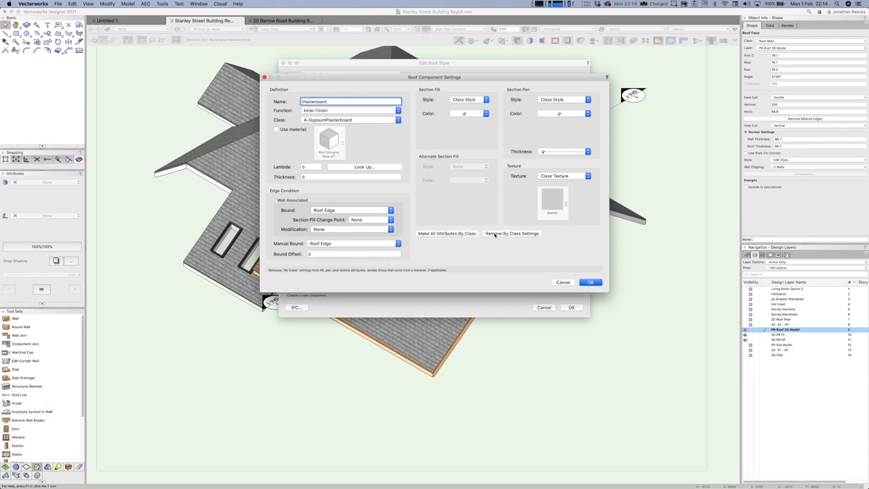
{"action": "left_click", "coordinate": [302, 177]}
{"action": "type", "text": "15"}
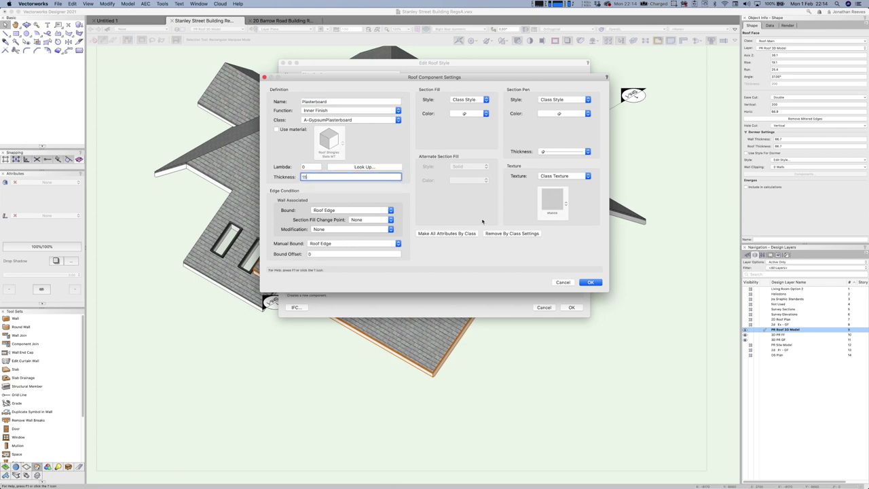
{"action": "left_click", "coordinate": [589, 282]}
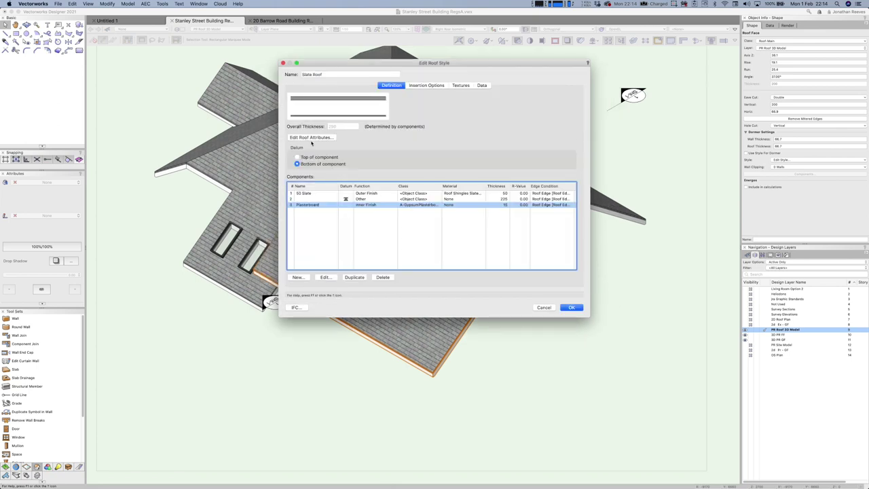
Edit the unnamed second roof component, naming it Insulation and giving it the Insulation function
{"action": "left_click", "coordinate": [299, 198]}
{"action": "left_click_drag", "start_coordinate": [300, 197], "coordinate": [330, 199]}
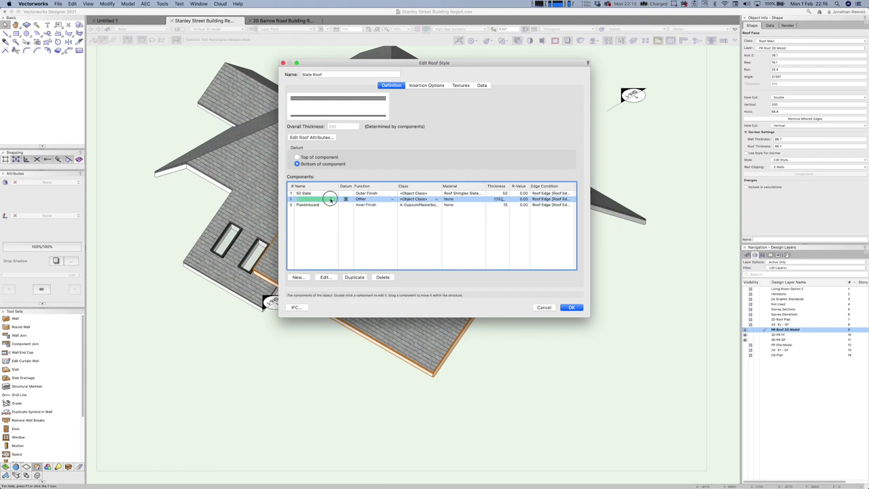
{"action": "left_click", "coordinate": [325, 276]}
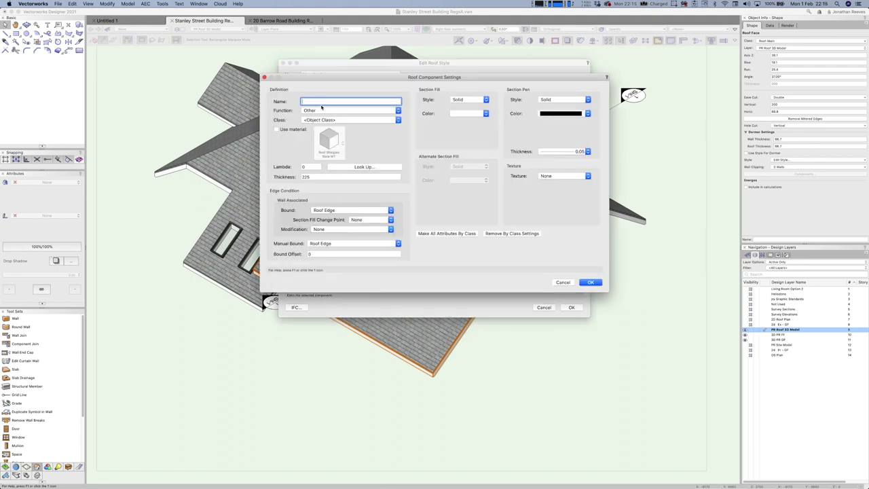
{"action": "type", "text": "Insualtion"}
{"action": "right_click", "coordinate": [305, 101]}
{"action": "left_click", "coordinate": [319, 106]}
{"action": "left_click", "coordinate": [321, 110]}
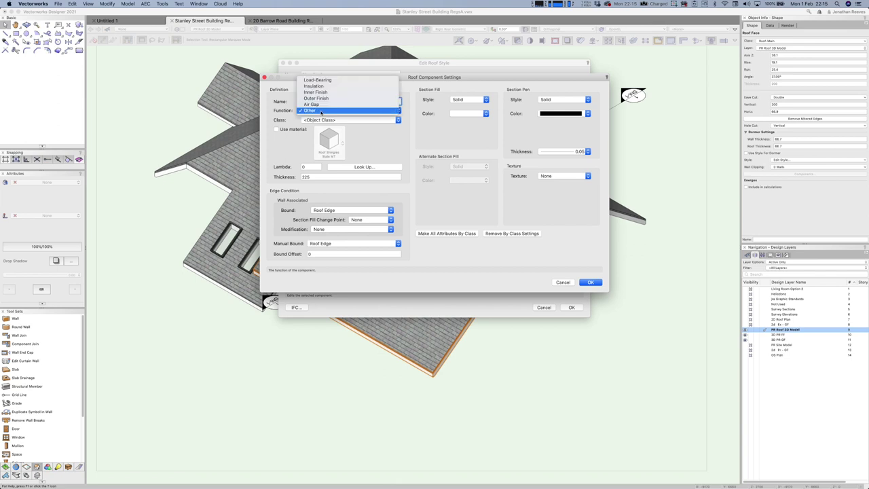
{"action": "left_click", "coordinate": [313, 86]}
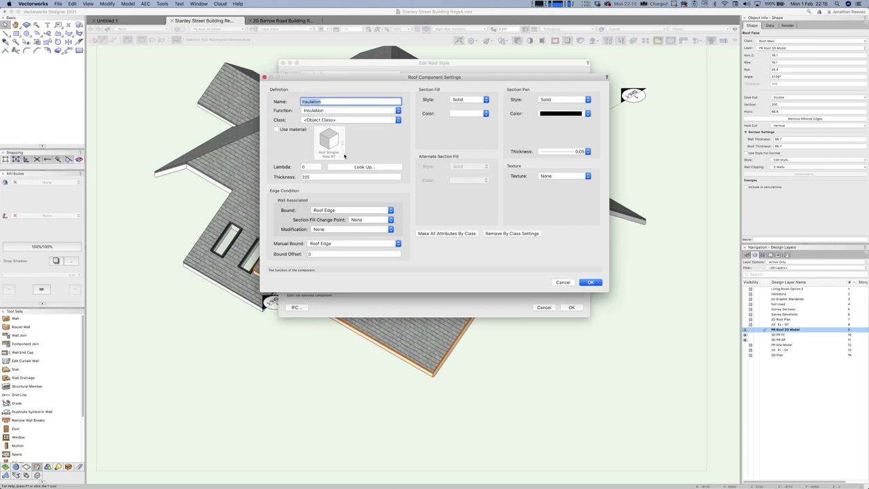
Assign the Insulation component to the A-MWSlabInsulation class with its fill, pen and texture by class
{"action": "left_click", "coordinate": [334, 120]}
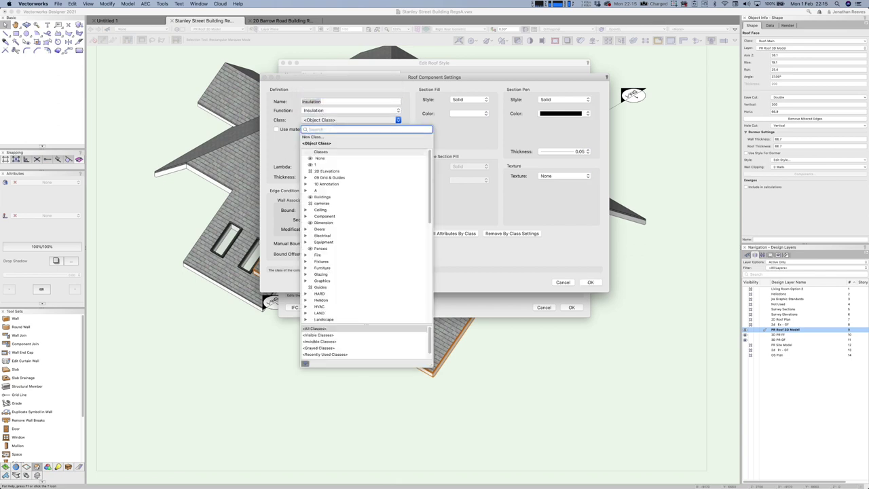
{"action": "type", "text": "ins"}
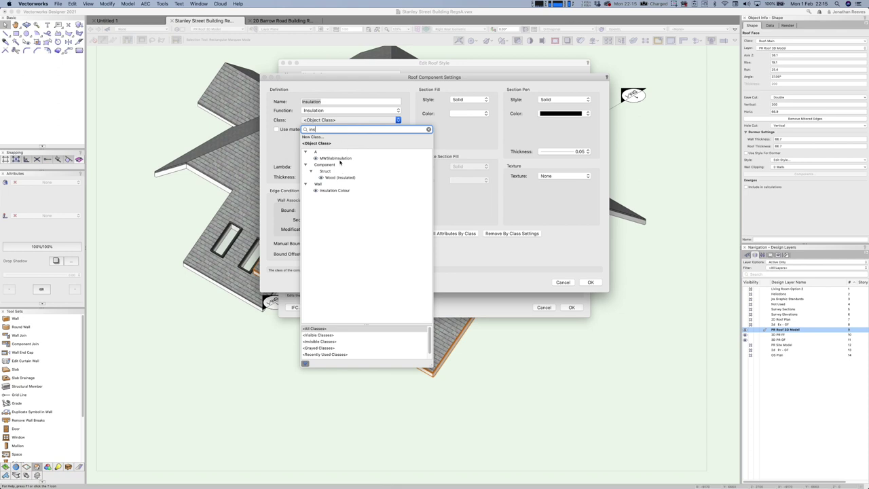
{"action": "left_click", "coordinate": [339, 158]}
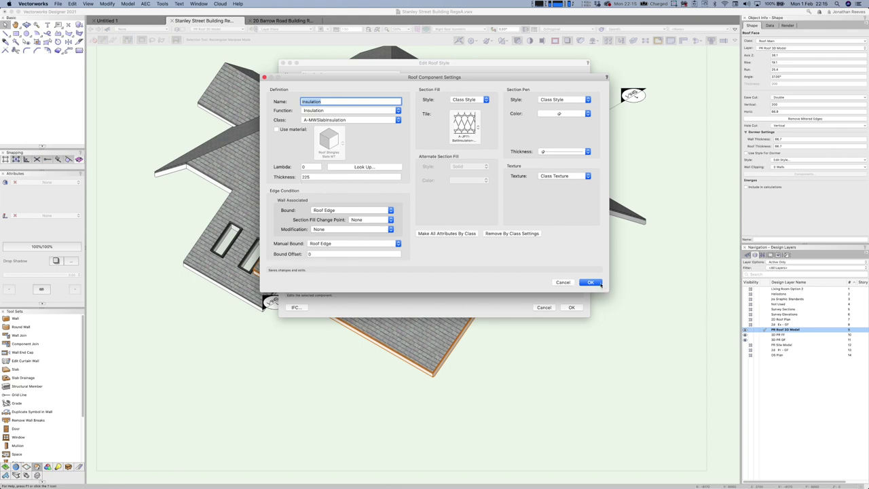
{"action": "left_click", "coordinate": [589, 282]}
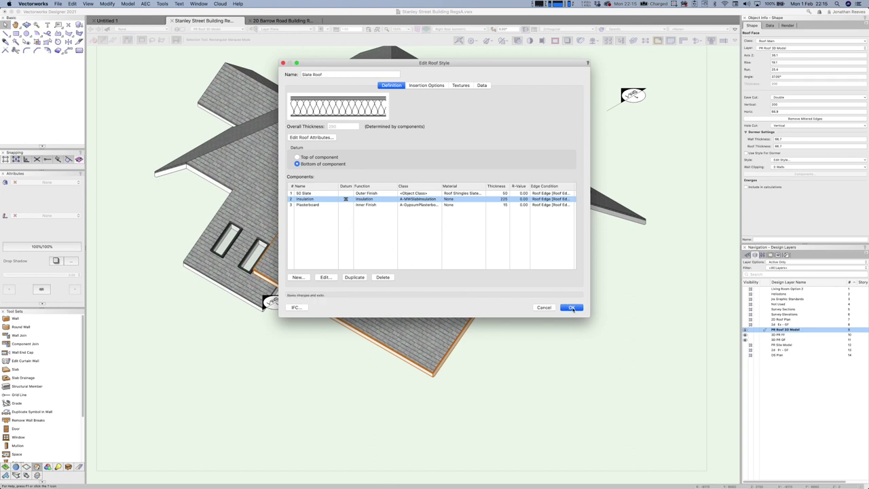
Add a Battens component between the slate and the insulation, with the Load-Bearing function and a thickness of 50
{"action": "left_click", "coordinate": [305, 195]}
{"action": "left_click", "coordinate": [297, 277]}
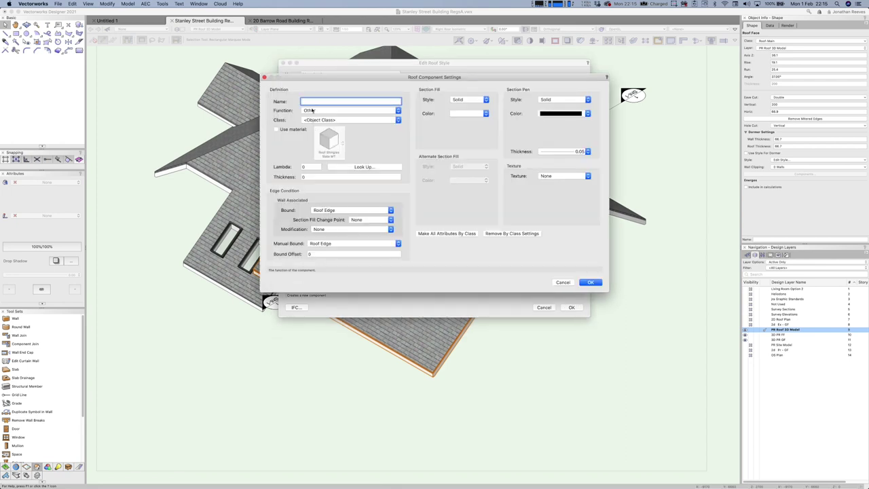
{"action": "type", "text": "Battens"}
{"action": "left_click", "coordinate": [314, 111]}
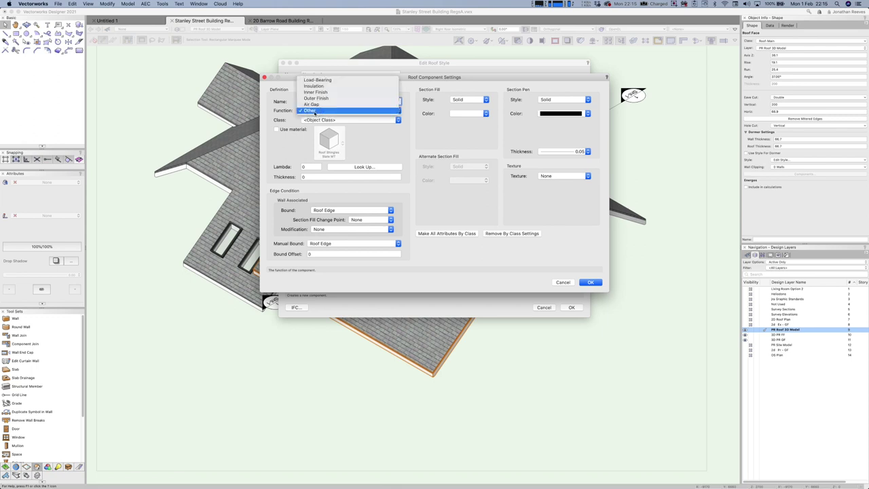
{"action": "left_click", "coordinate": [330, 81]}
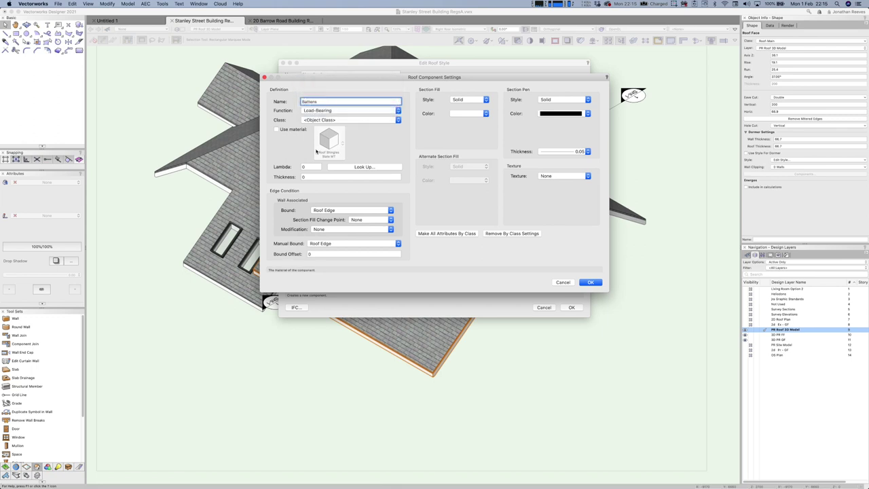
{"action": "left_click", "coordinate": [316, 178]}
{"action": "type", "text": "50"}
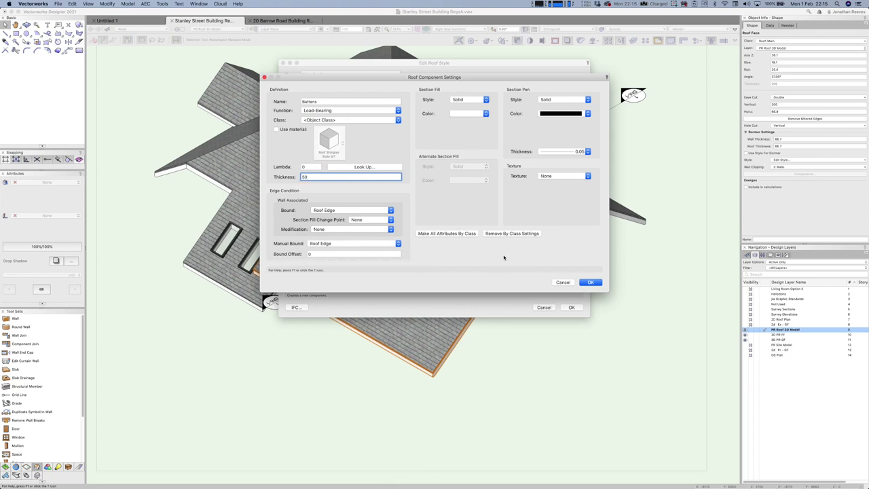
{"action": "left_click", "coordinate": [584, 281]}
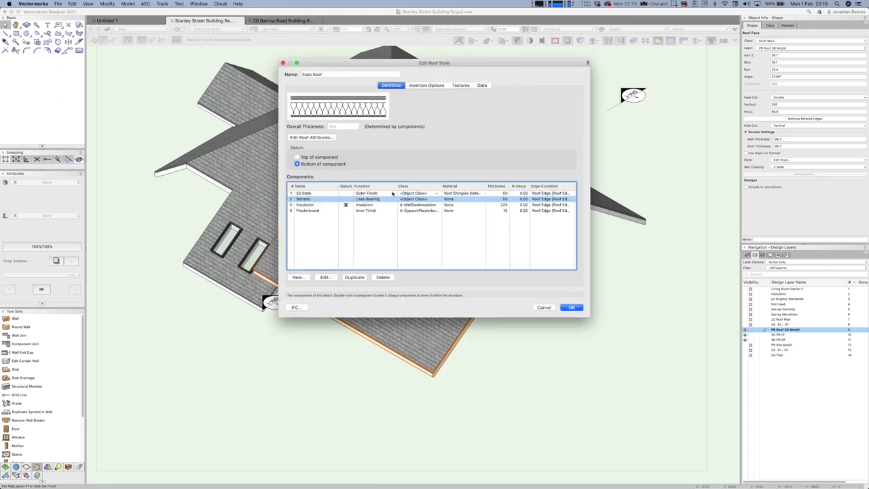
Set the slate component's thickness to 25 and make it the datum component of the roof style
{"action": "left_click", "coordinate": [499, 194]}
{"action": "type", "text": "25"}
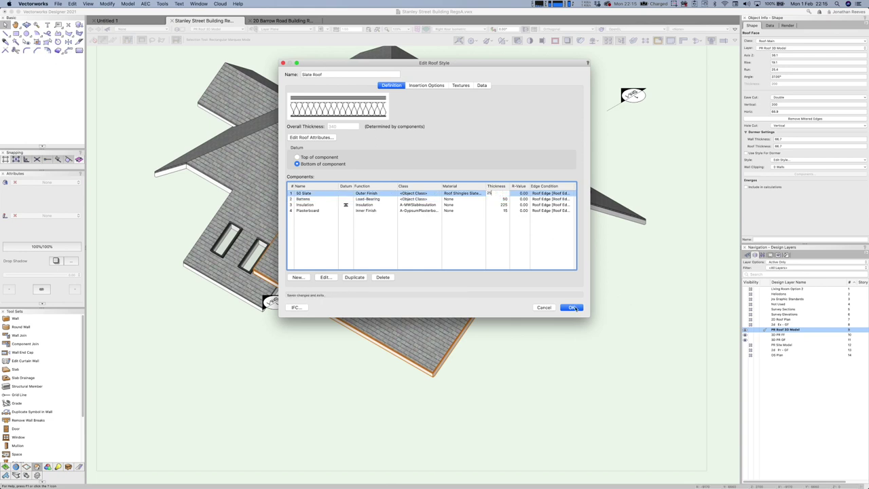
{"action": "left_click", "coordinate": [347, 196]}
{"action": "left_click", "coordinate": [346, 194]}
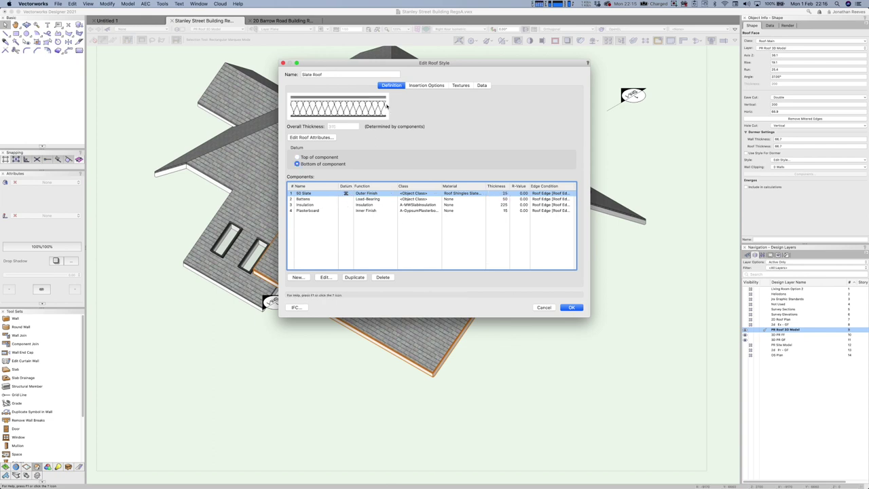
Save the Slate Roof style and apply it to the selected roof face, replacing its class and textures
{"action": "left_click", "coordinate": [571, 307]}
{"action": "left_click", "coordinate": [572, 307]}
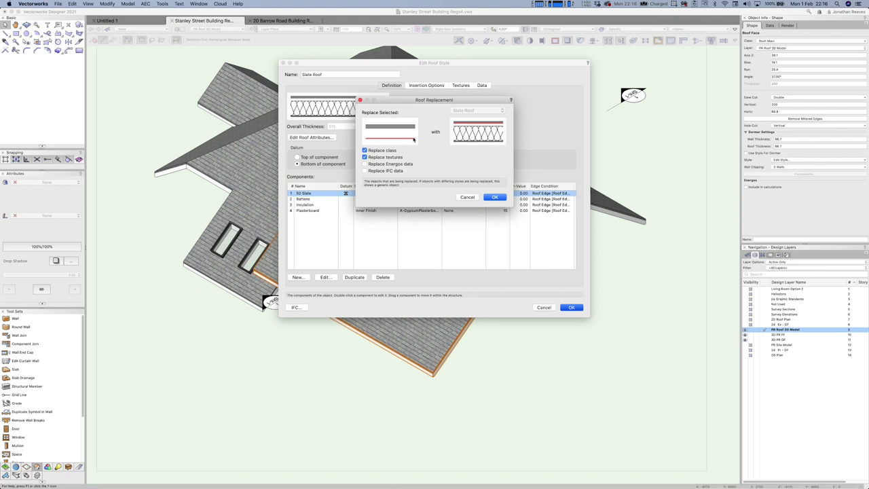
{"action": "left_click", "coordinate": [495, 198]}
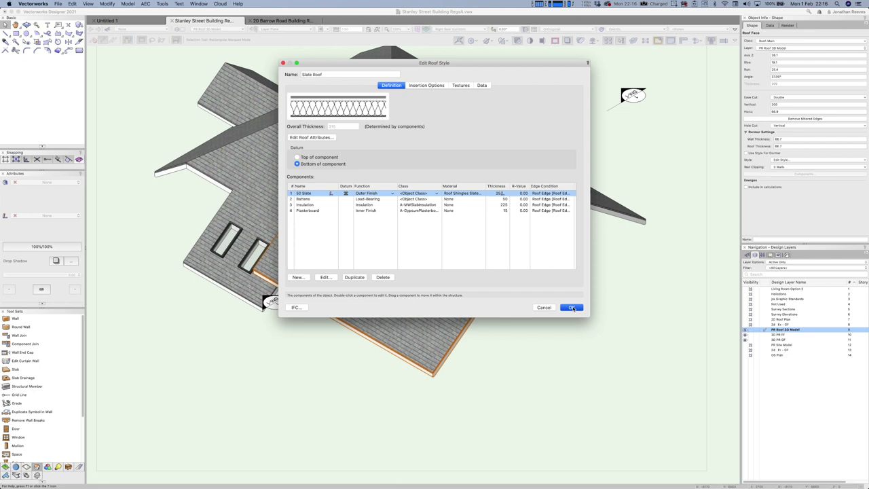
{"action": "left_click", "coordinate": [572, 307]}
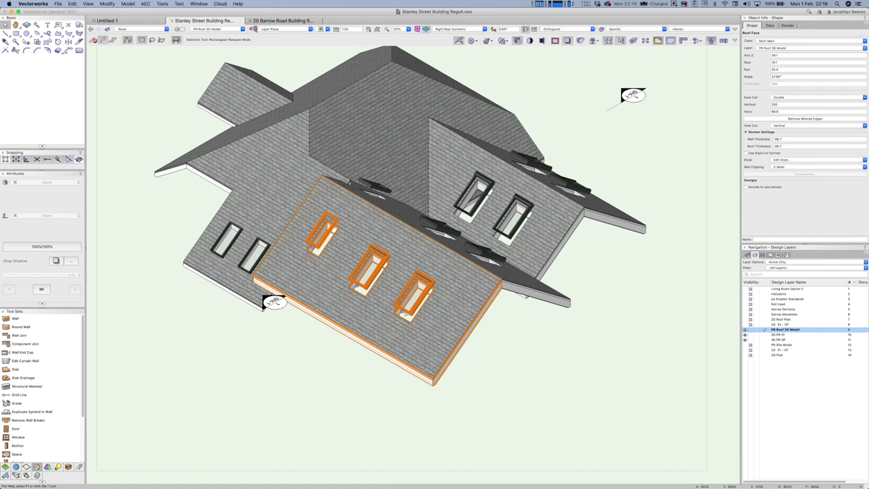
Reset the three roof lights on the restyled roof face in Top/Plan by reopening and accepting each one's existing skylight settings
{"action": "key", "text": "x"}
{"action": "key", "text": "x"}
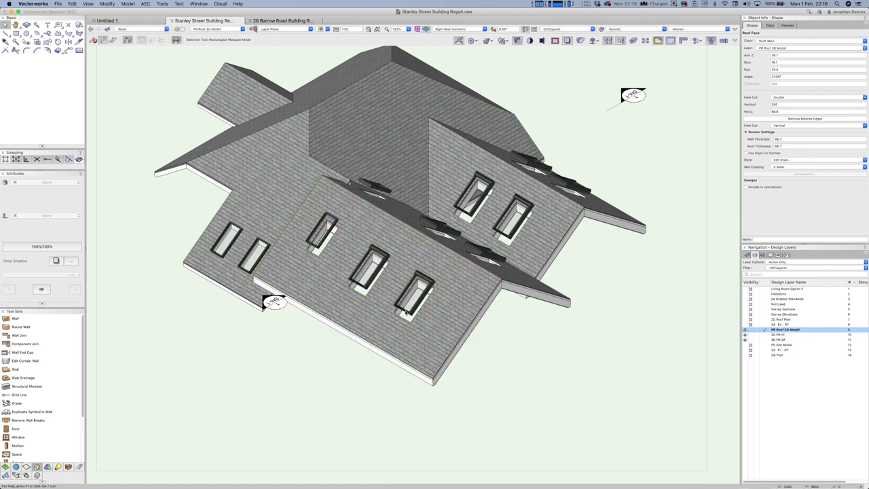
{"action": "key", "text": "F5"}
{"action": "left_click", "coordinate": [552, 180]}
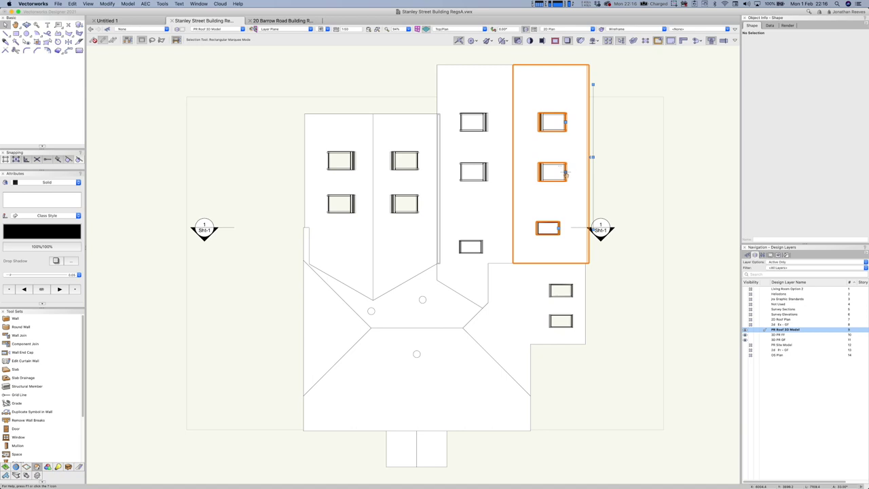
{"action": "double_click", "coordinate": [564, 173]}
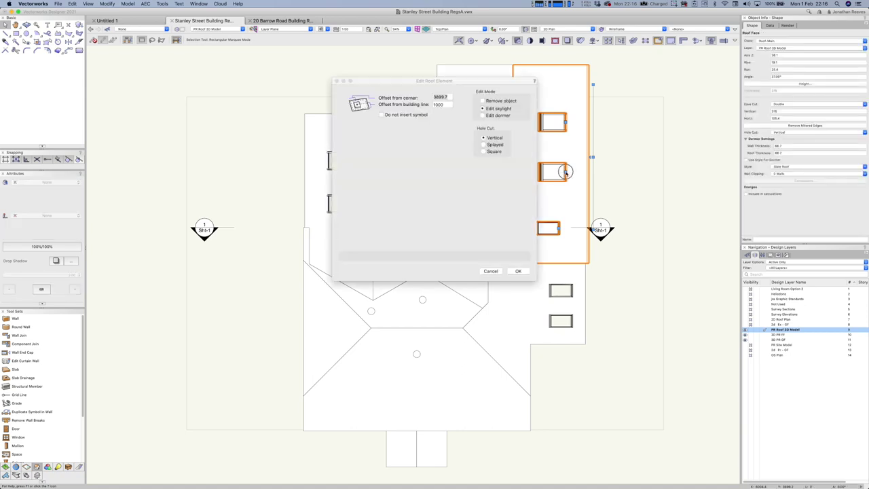
{"action": "left_click", "coordinate": [523, 273]}
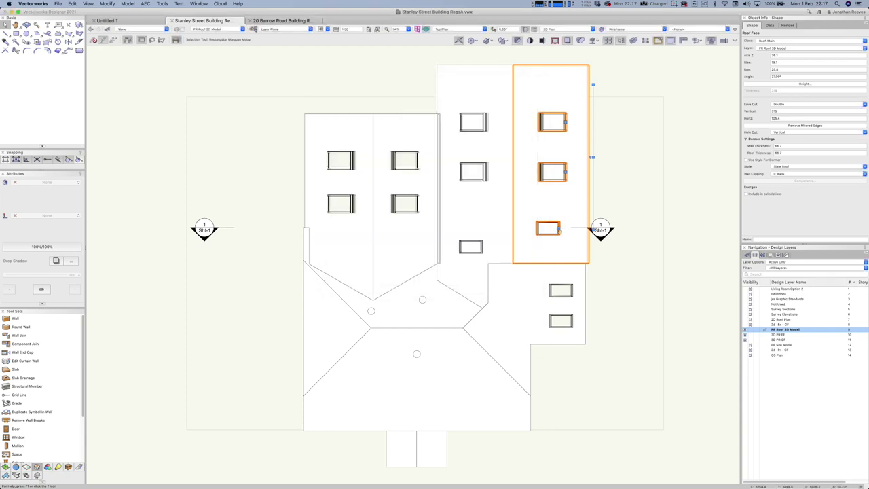
{"action": "double_click", "coordinate": [558, 230]}
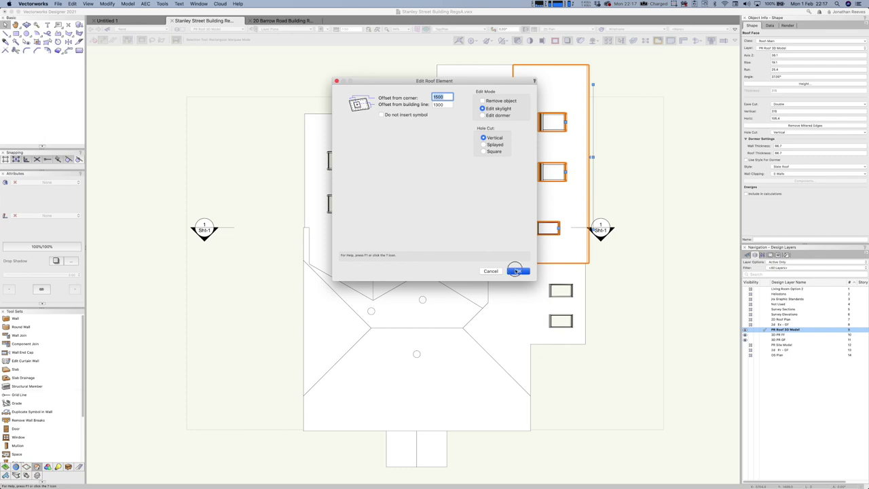
{"action": "left_click", "coordinate": [518, 271]}
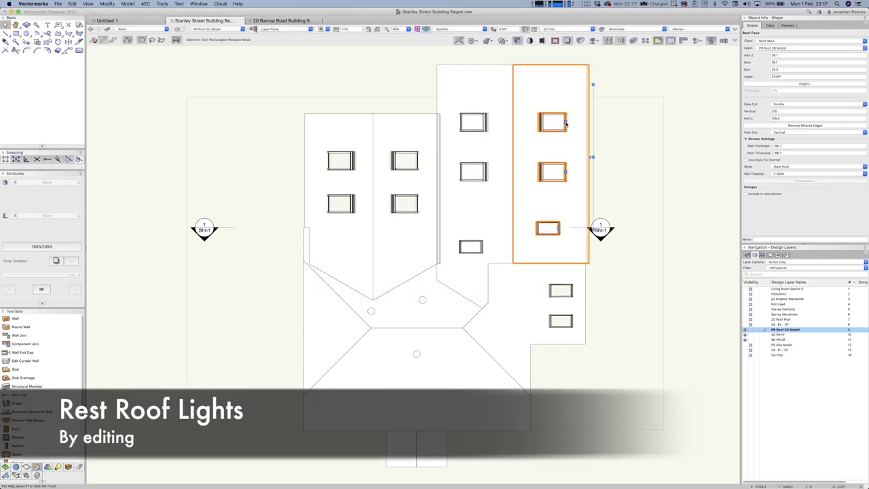
{"action": "double_click", "coordinate": [565, 123]}
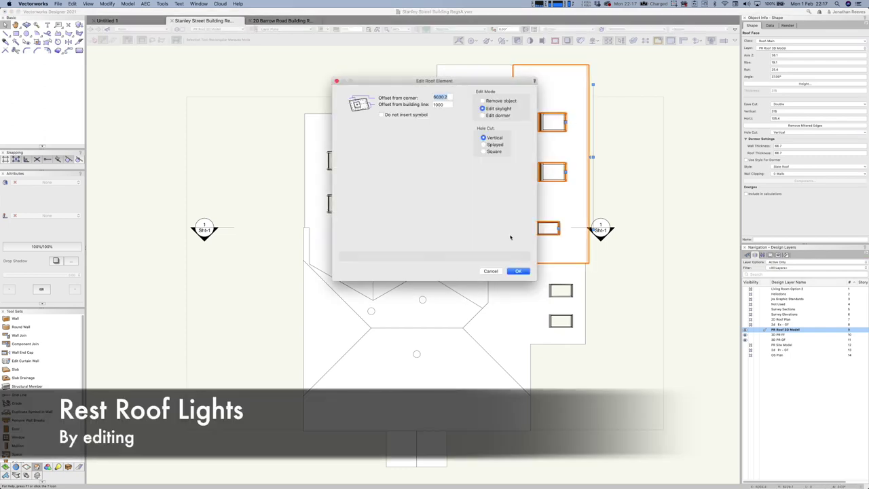
{"action": "left_click", "coordinate": [516, 271]}
{"action": "left_click", "coordinate": [615, 188]}
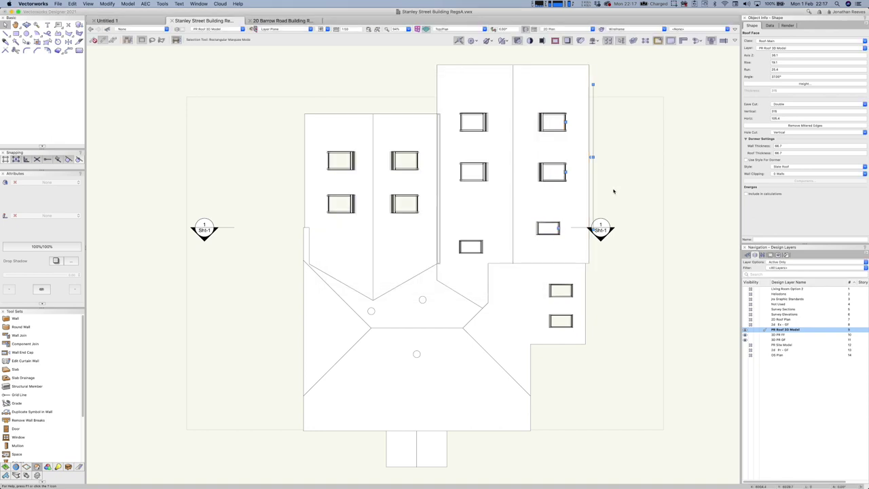
Check the roof lights in right isometric view and open sheet layer 07, Proposed GF Plan 1:50
{"action": "key", "text": "KP_3"}
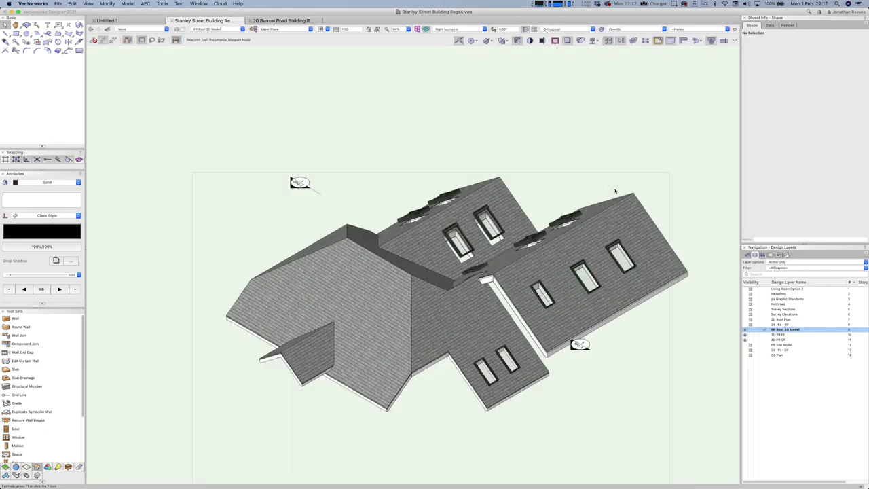
{"action": "key", "text": "c"}
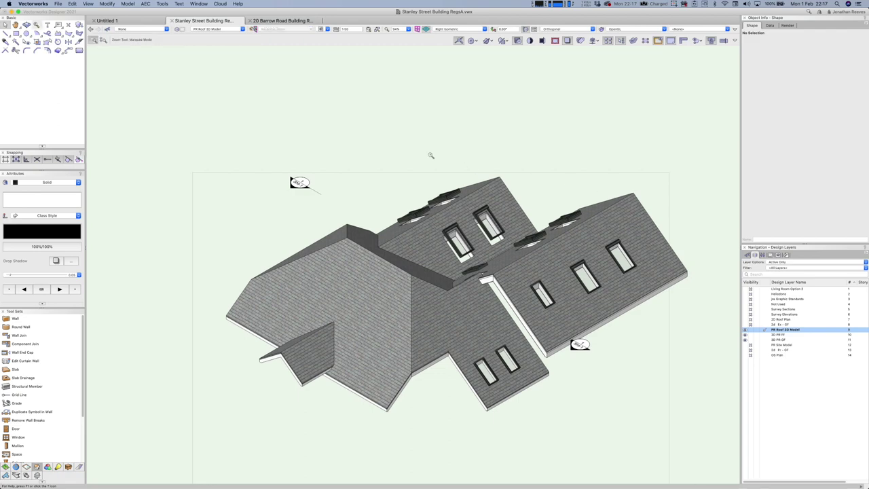
{"action": "left_click_drag", "start_coordinate": [369, 160], "coordinate": [660, 377]}
{"action": "key", "text": "x"}
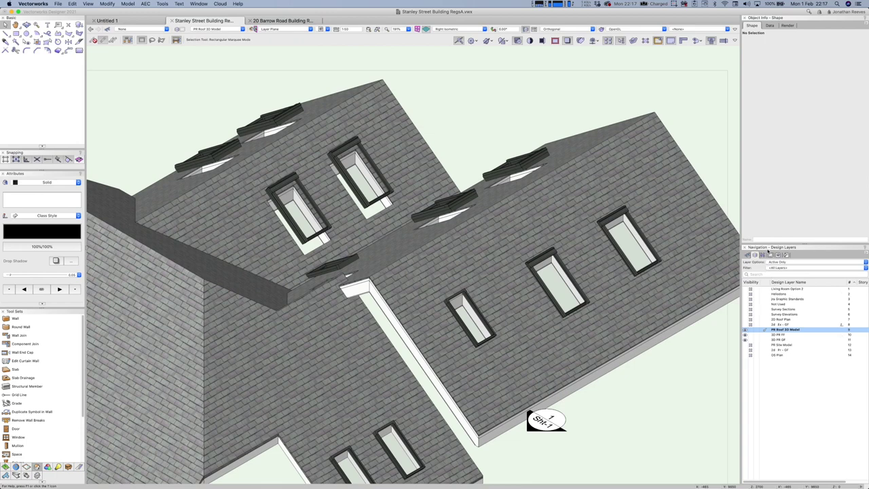
{"action": "left_click", "coordinate": [763, 256]}
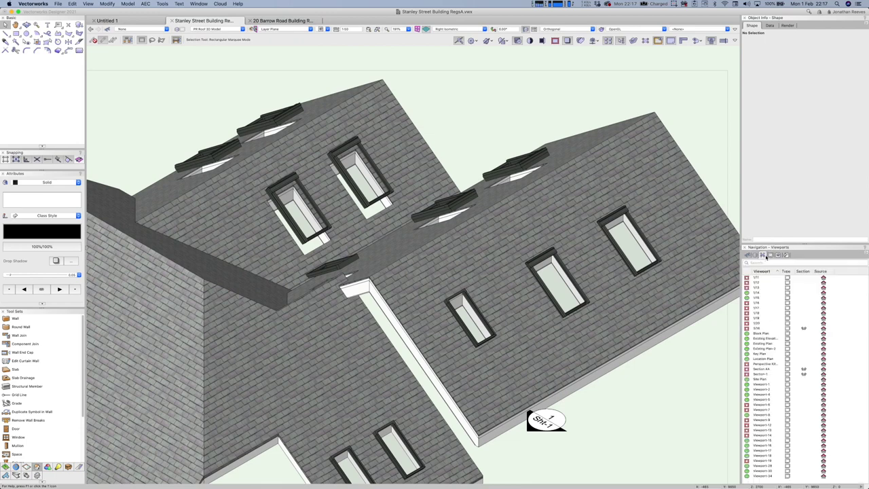
{"action": "left_click", "coordinate": [771, 256]}
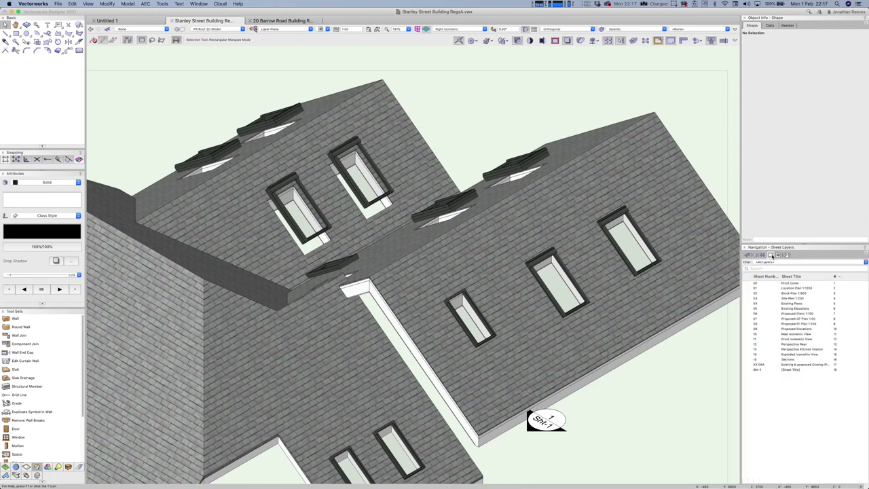
{"action": "left_click", "coordinate": [783, 320]}
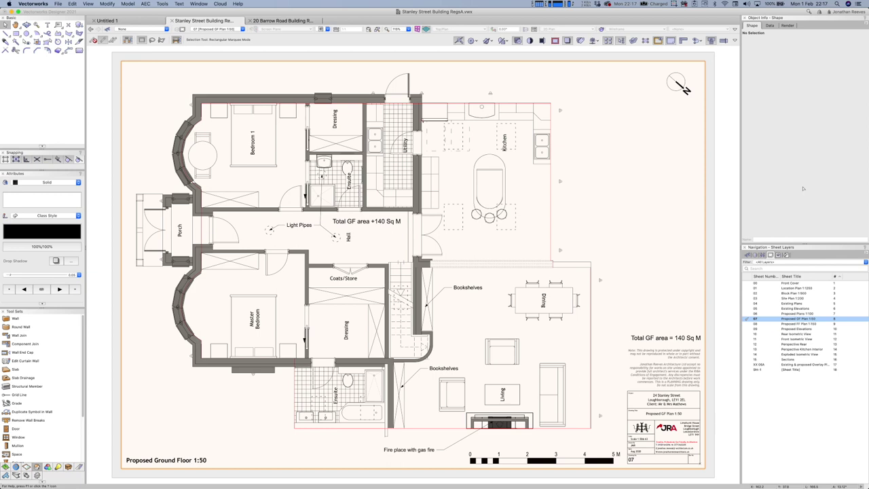
Make all classes from A-Cavity to A-WallInternal visible in the ground floor plan viewport
{"action": "key", "text": "super+a"}
{"action": "left_click", "coordinate": [801, 149]}
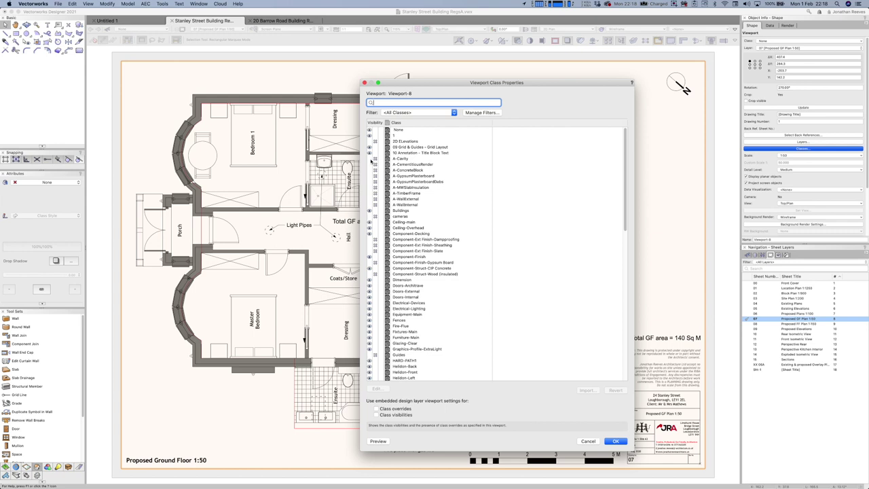
{"action": "key", "text": "Tab"}
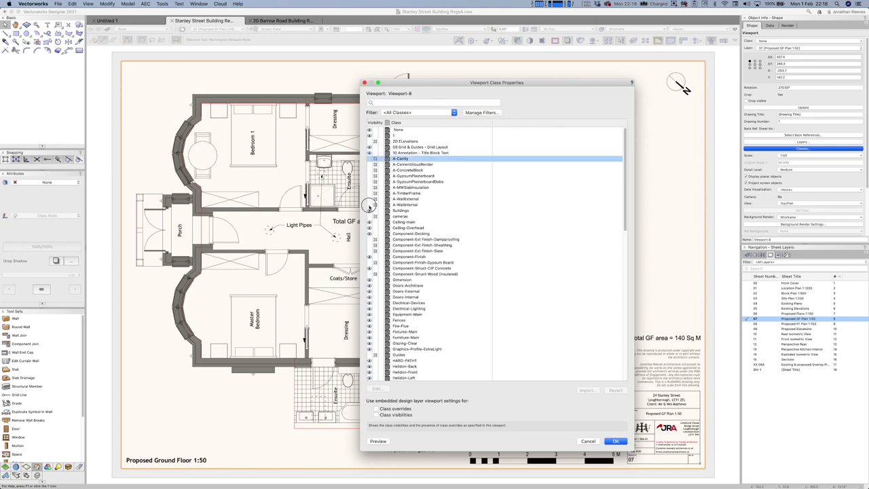
{"action": "left_click", "coordinate": [373, 204], "text": "shift"}
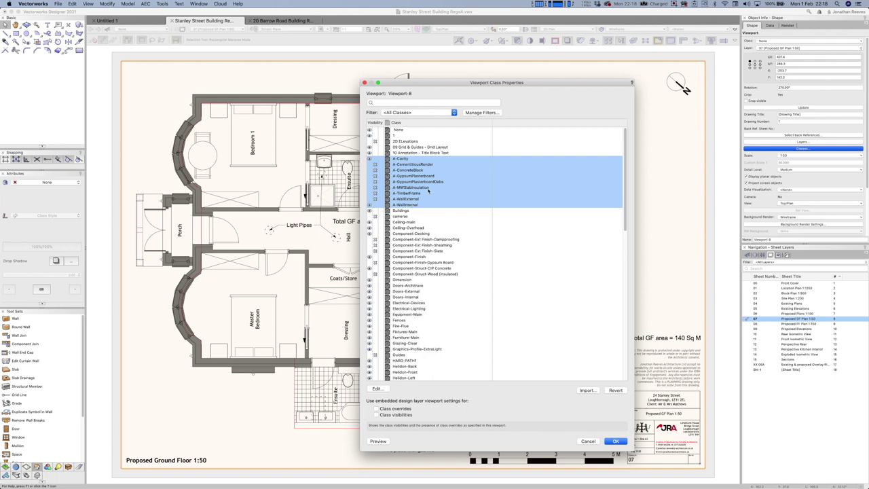
{"action": "left_click", "coordinate": [372, 170]}
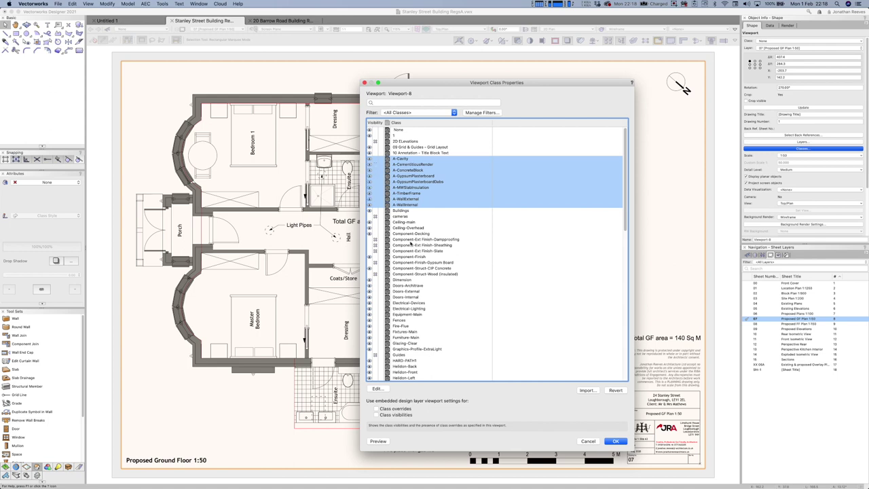
Make the Component-Ext Finish Dampproofing, Sheathing and Slate, Component-Finish-Gypsum Board and Component-Struct-Wood (Insulated) classes visible in the viewport
{"action": "left_click", "coordinate": [375, 244]}
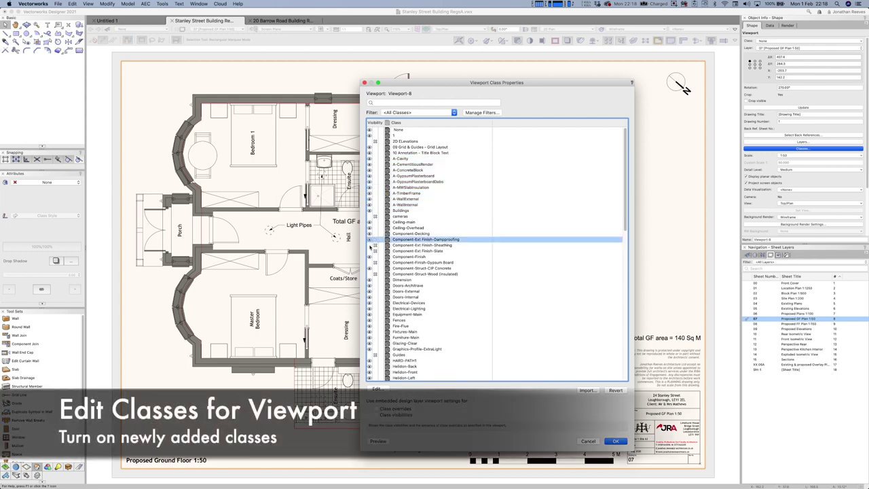
{"action": "left_click", "coordinate": [369, 250]}
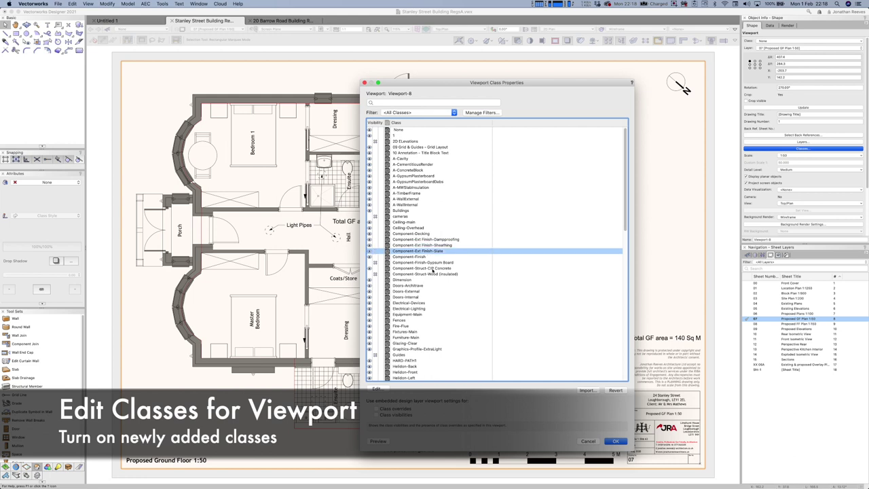
{"action": "left_click", "coordinate": [370, 263]}
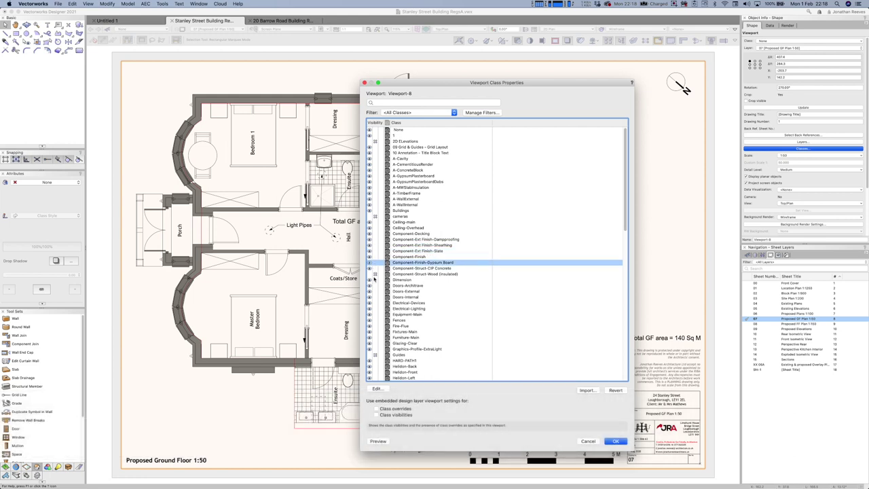
{"action": "left_click", "coordinate": [369, 275]}
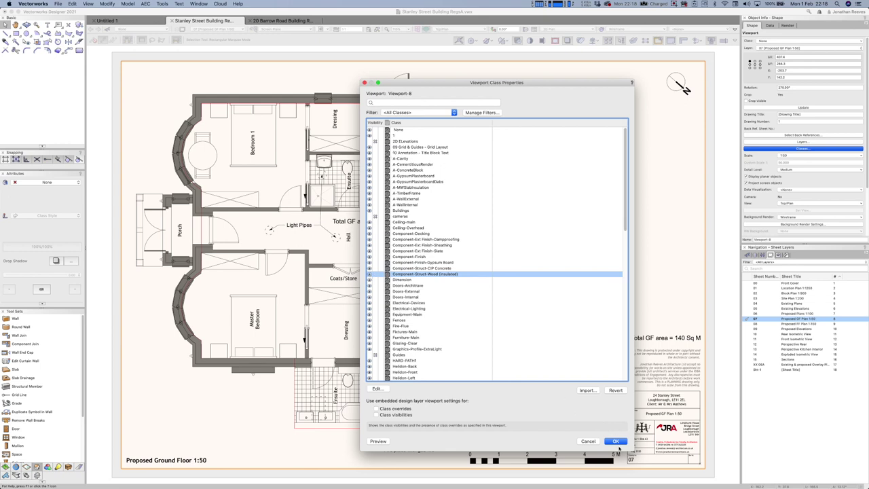
{"action": "left_click", "coordinate": [616, 442]}
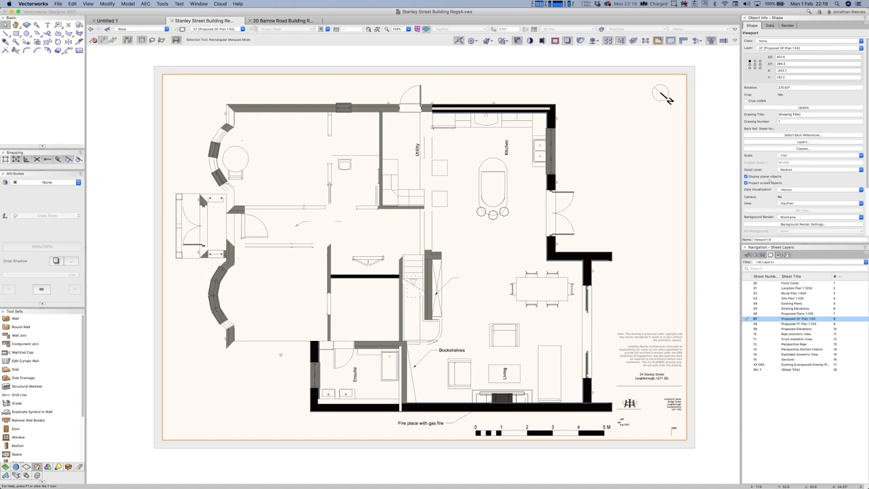
Try the Low detail level on the ground floor plan viewport and set it to High
{"action": "left_click", "coordinate": [805, 170]}
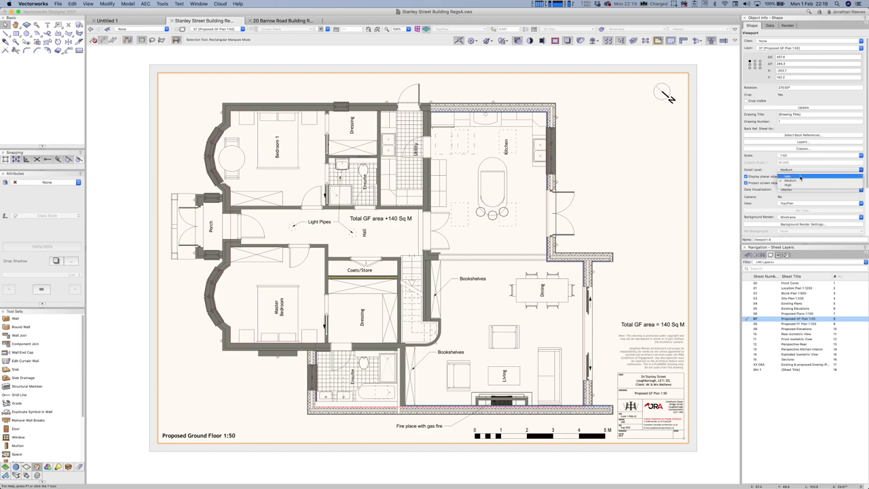
{"action": "left_click", "coordinate": [800, 177]}
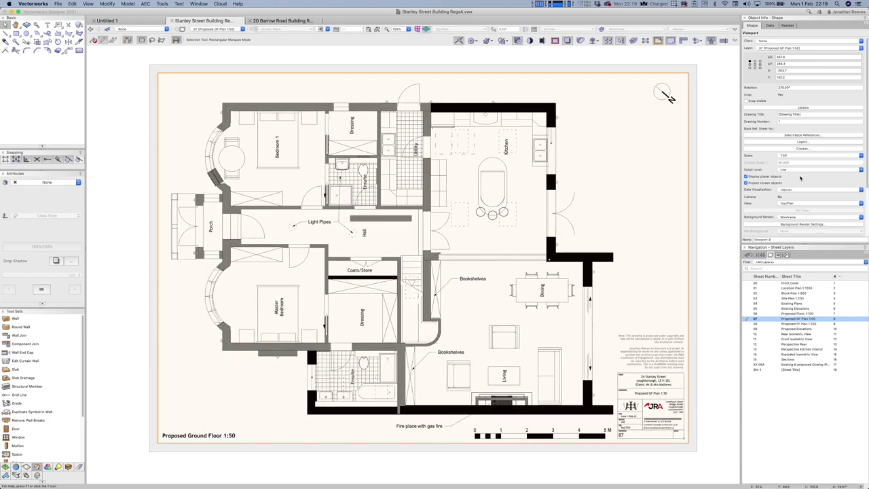
{"action": "left_click", "coordinate": [796, 169]}
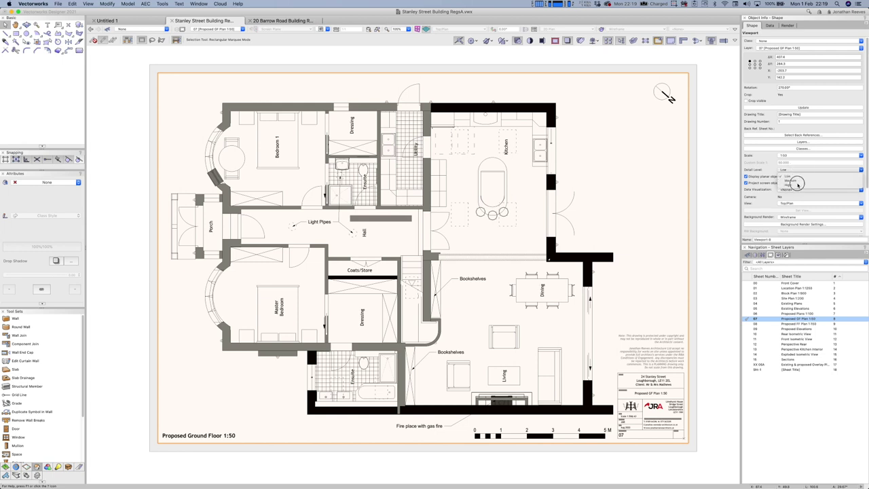
{"action": "left_click", "coordinate": [725, 168]}
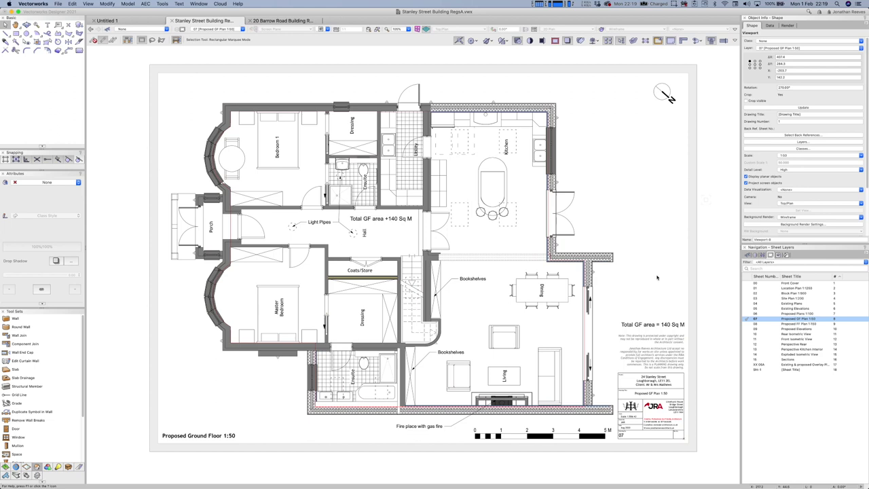
Deselect the plan viewport and open sheet layer 15, Sections
{"action": "key", "text": "Escape"}
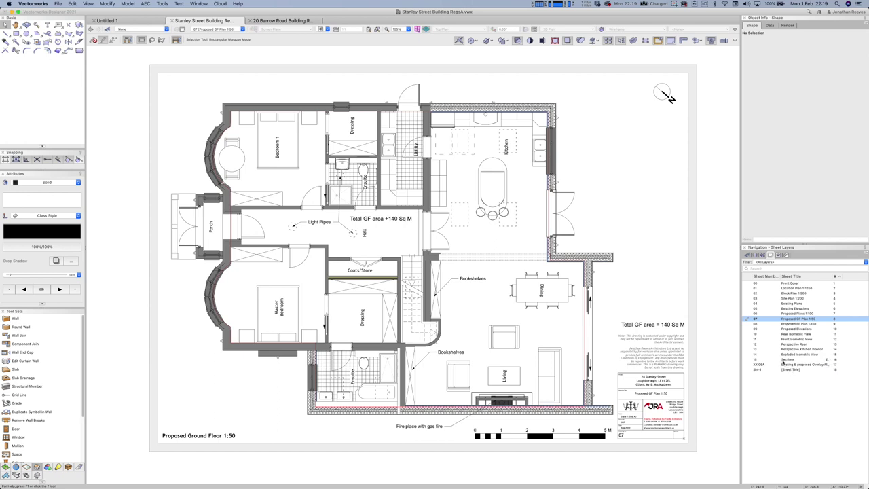
{"action": "left_click", "coordinate": [782, 361]}
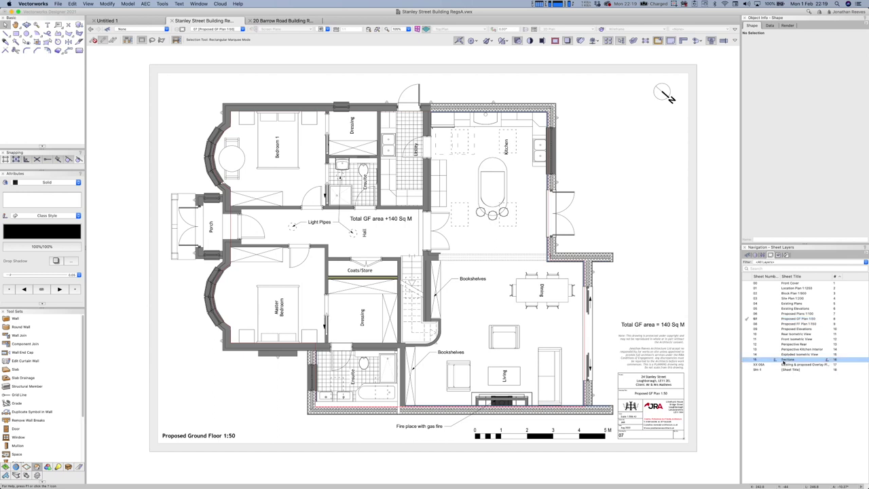
{"action": "double_click", "coordinate": [783, 361]}
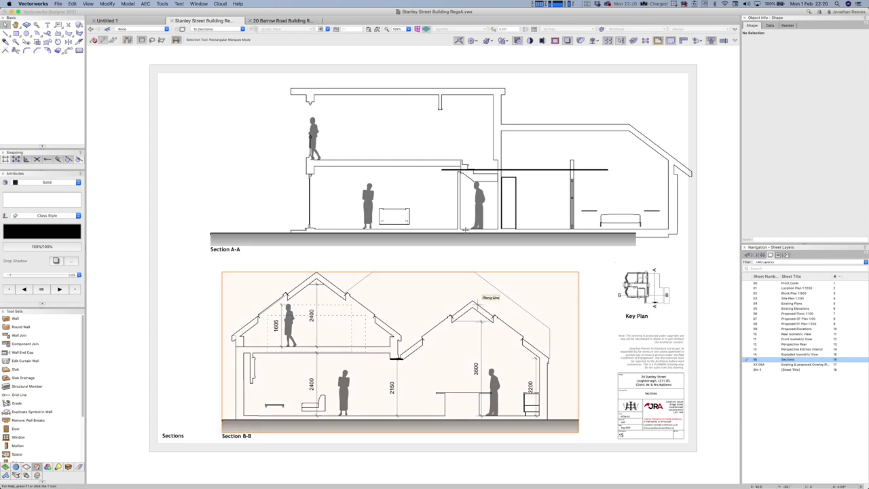
Make all classes from A-Cavity to A-WallInternal visible in the Section B-B viewport
{"action": "left_click", "coordinate": [337, 375]}
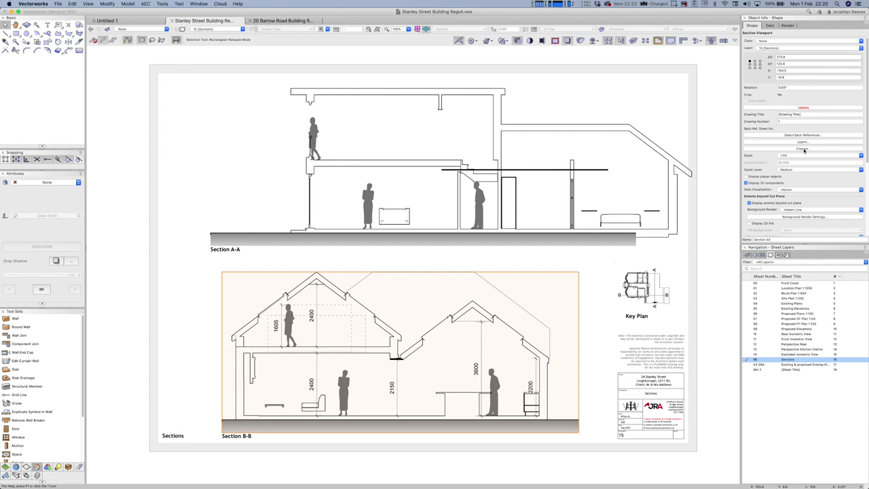
{"action": "left_click", "coordinate": [804, 149]}
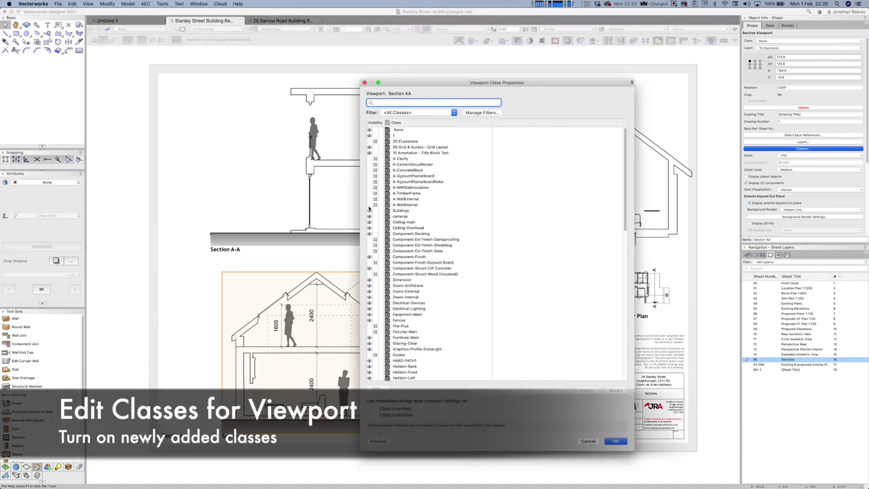
{"action": "left_click", "coordinate": [400, 158]}
{"action": "left_click", "coordinate": [405, 204], "text": "shift"}
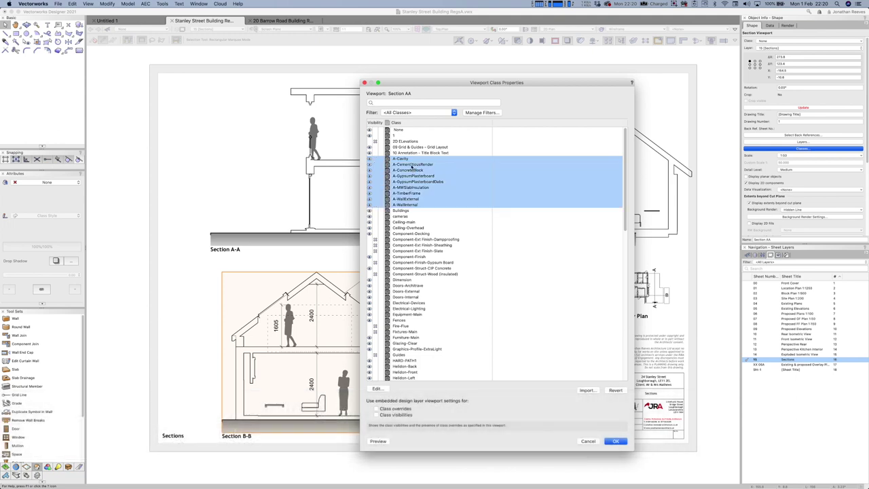
Make the Component-Ext Finish Dampproofing, Sheathing and Slate, Component-Finish-Gypsum Board and Component-Struct-Wood (Insulated) classes visible in the Section B-B viewport
{"action": "left_click", "coordinate": [371, 240]}
{"action": "key", "text": "Down"}
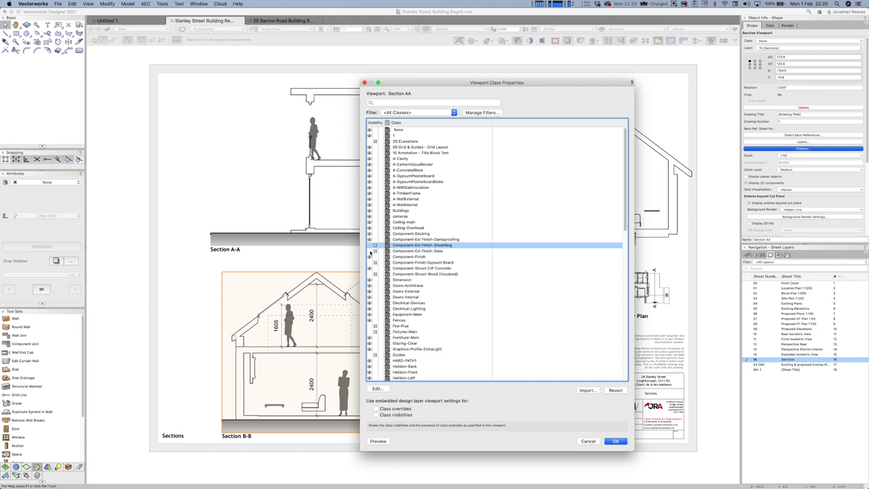
{"action": "left_click", "coordinate": [428, 251]}
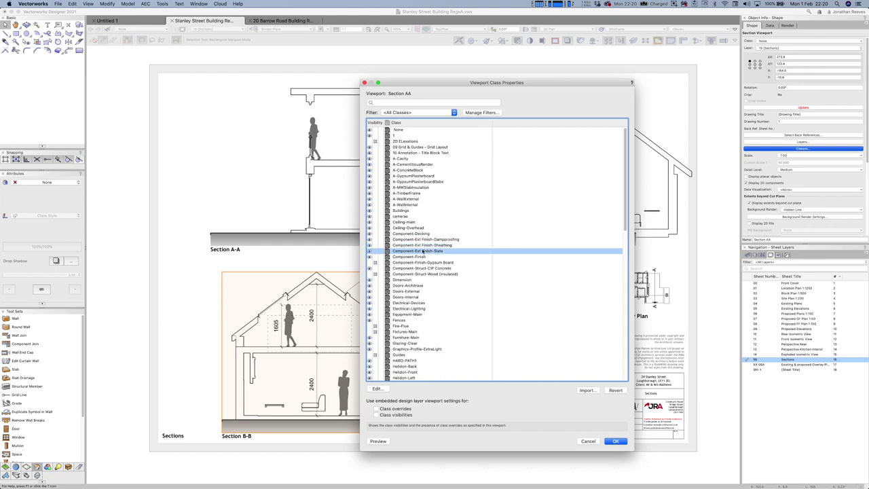
{"action": "left_click", "coordinate": [371, 263]}
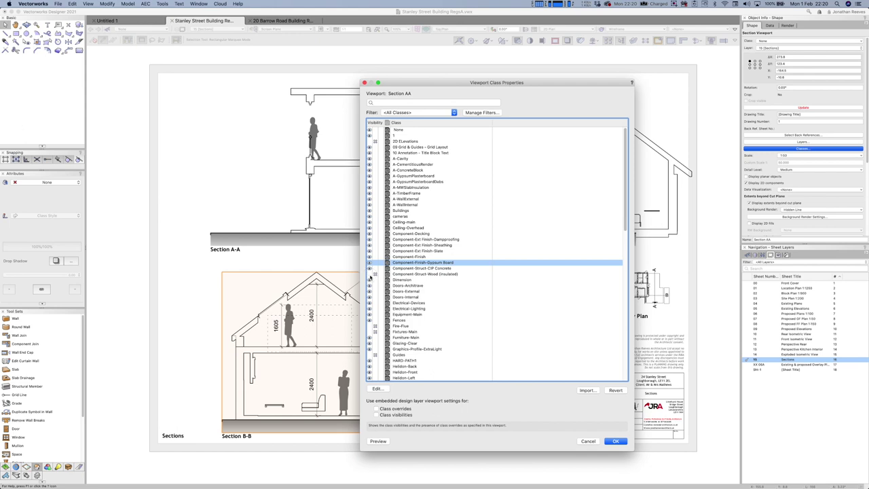
{"action": "left_click", "coordinate": [371, 275]}
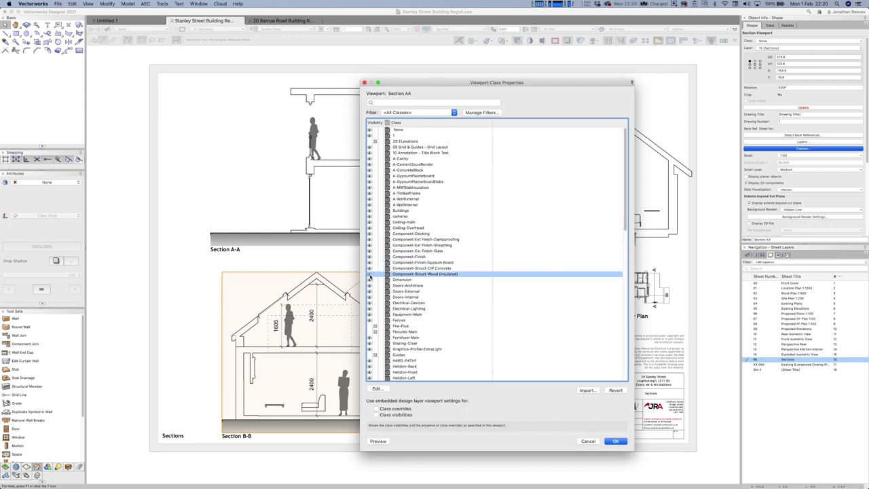
{"action": "left_click", "coordinate": [616, 441]}
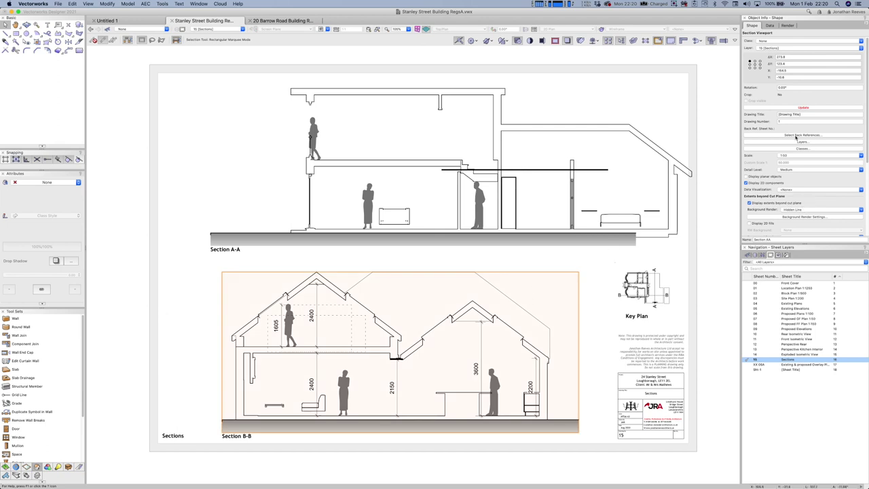
Set the Section B-B viewport to separate cross sections using original object attributes, merging structural objects with same fill and adding a profile line
{"action": "scroll", "coordinate": [798, 149], "scroll_direction": "down", "scroll_amount": 5}
{"action": "scroll", "coordinate": [805, 202], "scroll_direction": "down", "scroll_amount": 3}
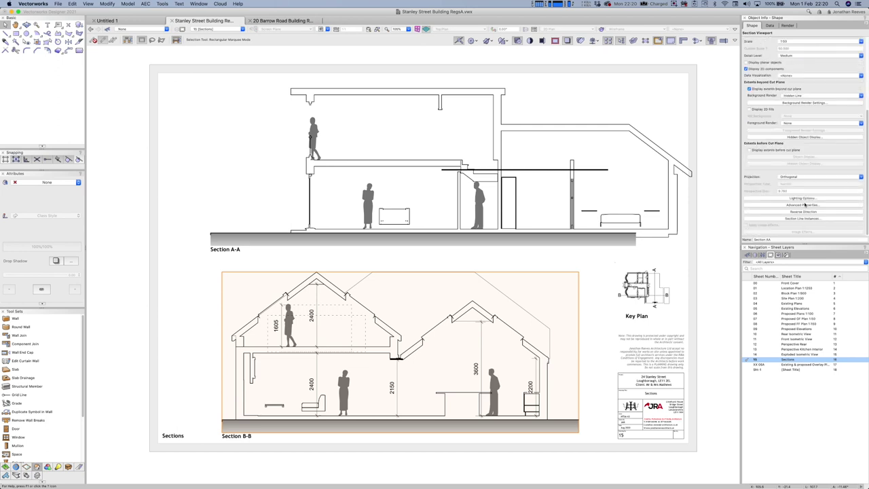
{"action": "left_click", "coordinate": [803, 204]}
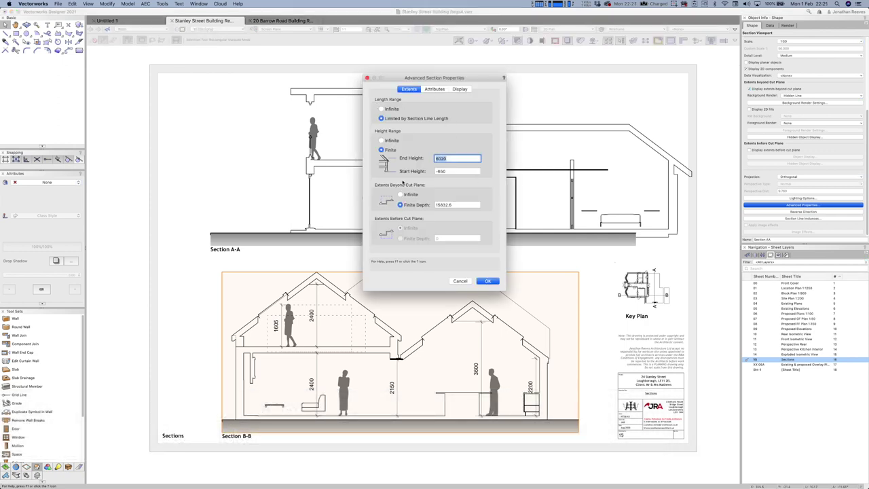
{"action": "left_click", "coordinate": [435, 90]}
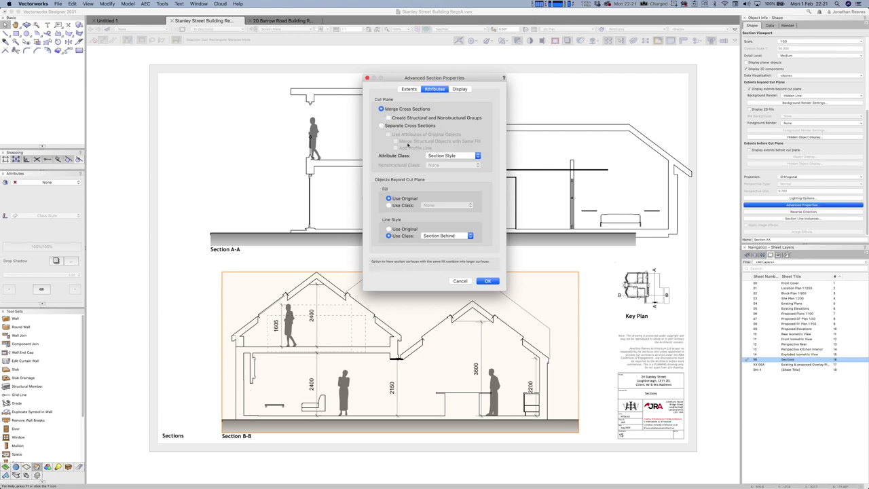
{"action": "left_click", "coordinate": [382, 126]}
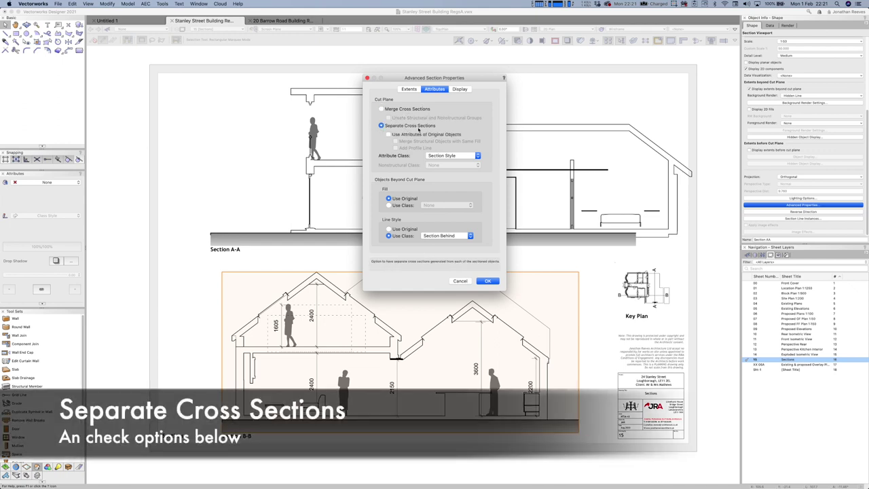
{"action": "left_click", "coordinate": [393, 135]}
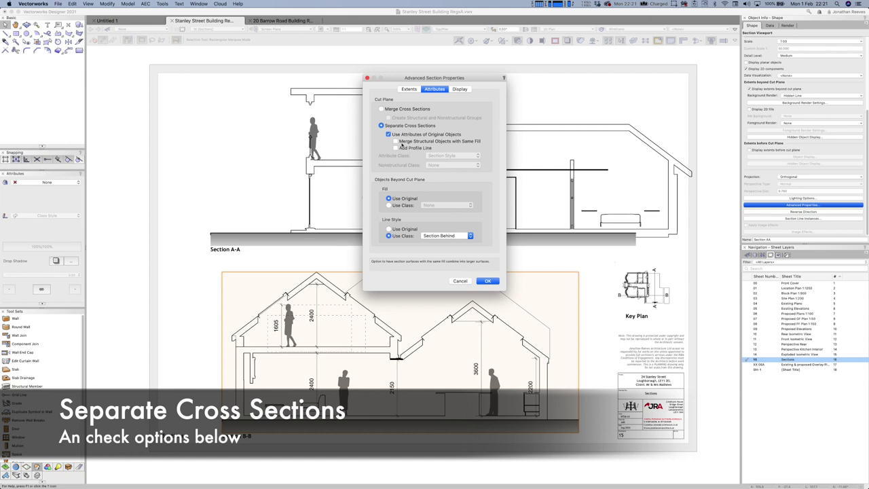
{"action": "left_click", "coordinate": [394, 141]}
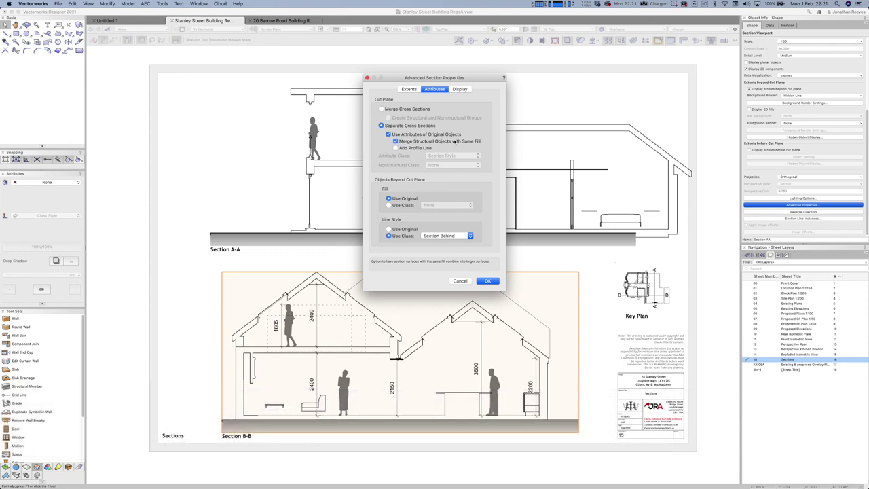
{"action": "left_click", "coordinate": [395, 148]}
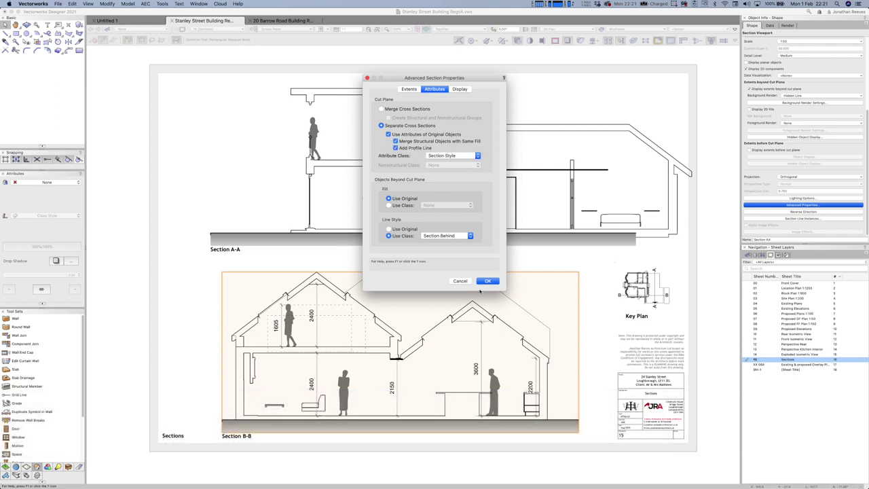
{"action": "left_click", "coordinate": [488, 281]}
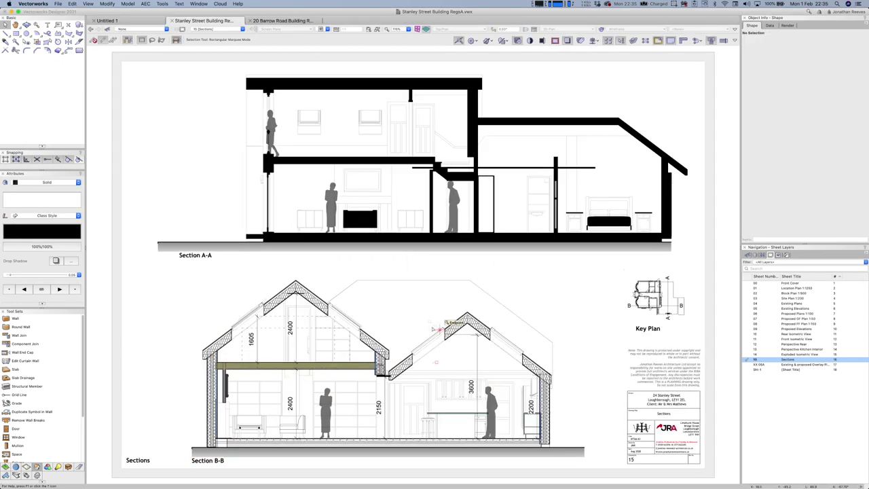
Give the Section A-A viewport separate cross sections with original object attributes, merged structural objects with same fill and a profile line
{"action": "key", "text": "c"}
{"action": "left_click_drag", "start_coordinate": [344, 394], "coordinate": [591, 463]}
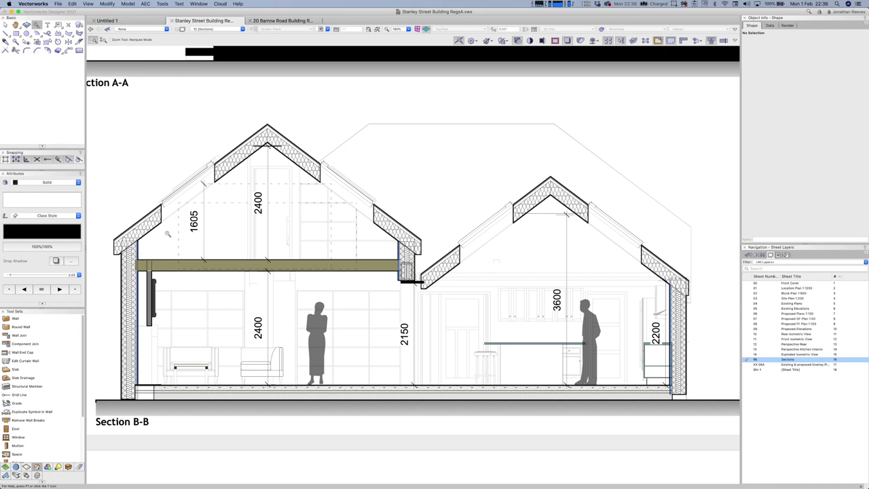
{"action": "key", "text": "super+6"}
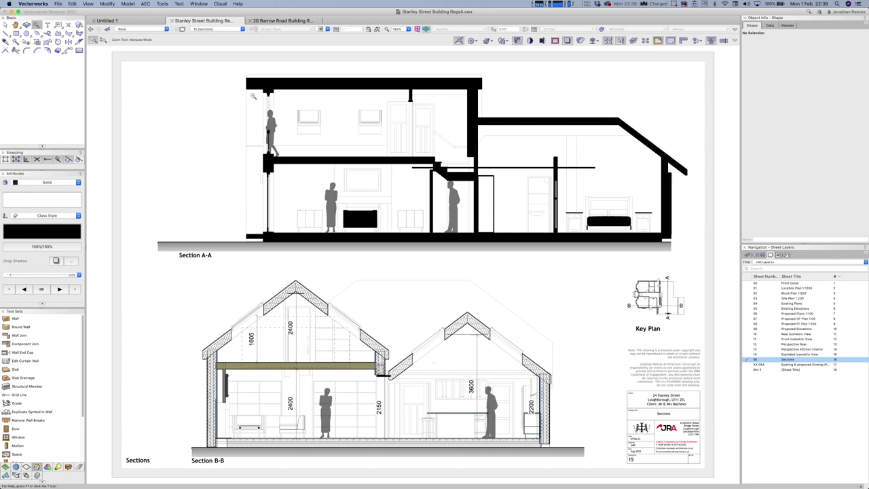
{"action": "key", "text": "x"}
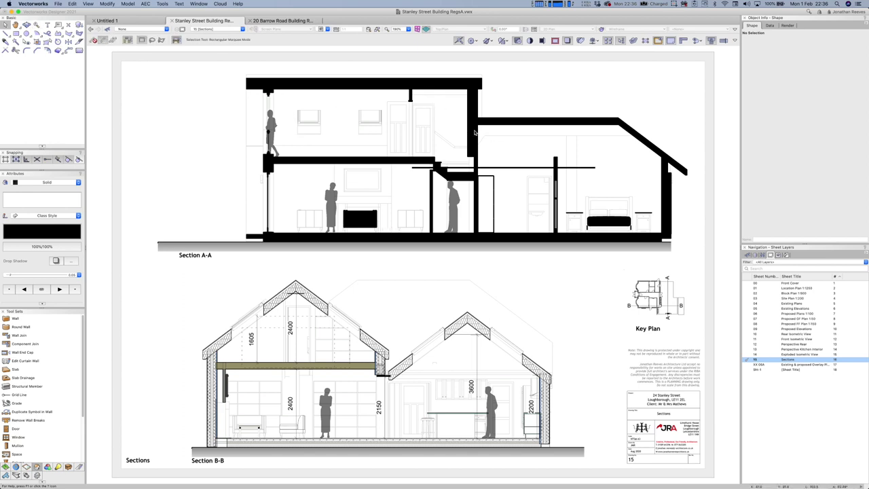
{"action": "left_click", "coordinate": [342, 79]}
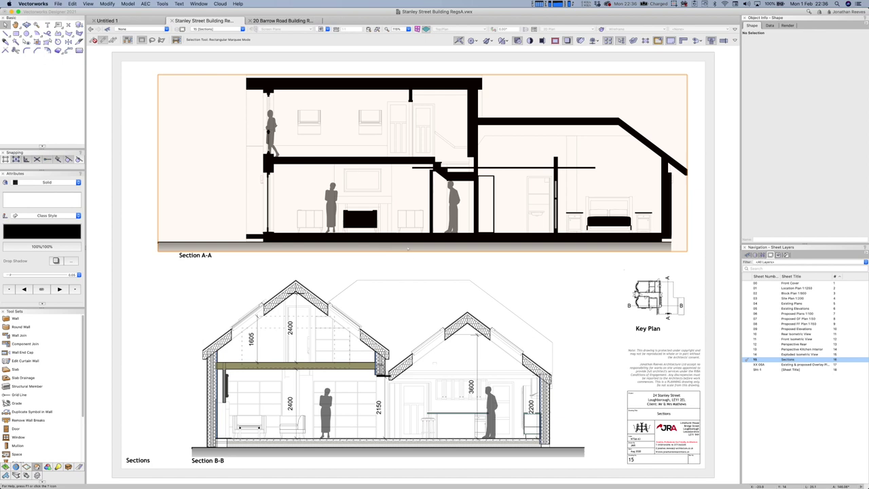
{"action": "left_click", "coordinate": [407, 249]}
{"action": "scroll", "coordinate": [384, 237], "scroll_direction": "up", "scroll_amount": 3}
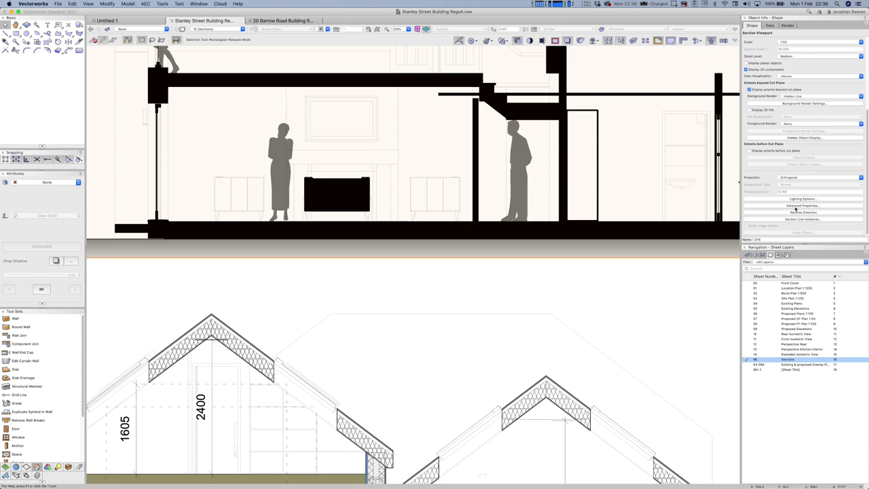
{"action": "left_click", "coordinate": [802, 205]}
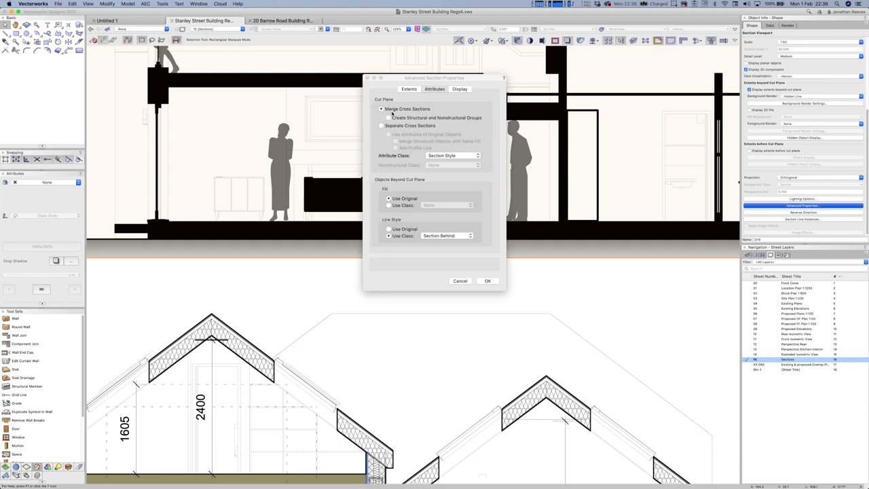
{"action": "left_click", "coordinate": [386, 126]}
{"action": "left_click", "coordinate": [390, 133]}
{"action": "left_click", "coordinate": [395, 140]}
{"action": "left_click", "coordinate": [396, 147]}
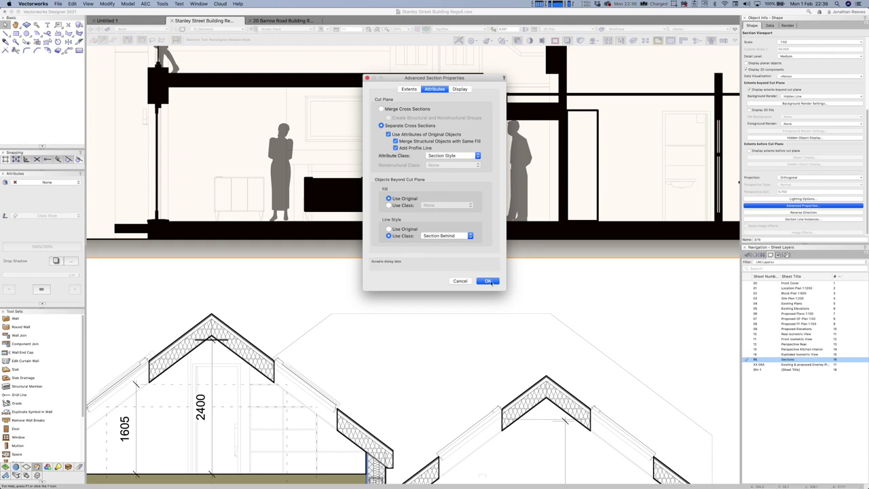
{"action": "left_click", "coordinate": [490, 281]}
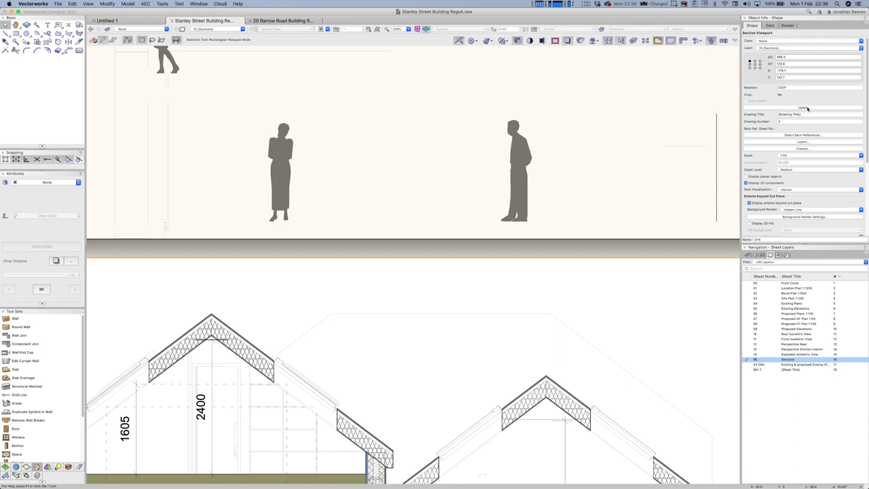
Update the Section A-A viewport and inspect the cut construction and the key plan on the sheet
{"action": "left_click", "coordinate": [807, 108]}
{"action": "key", "text": "super+4"}
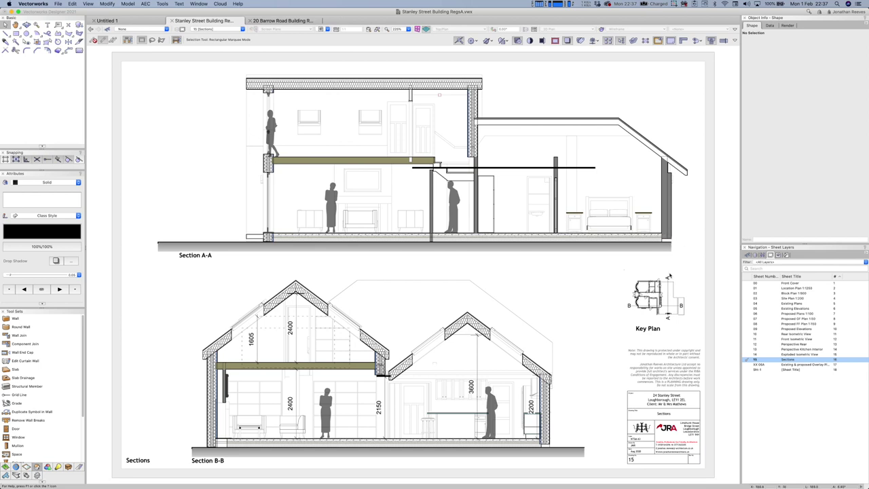
{"action": "scroll", "coordinate": [667, 292], "scroll_direction": "up", "scroll_amount": 1}
{"action": "scroll", "coordinate": [665, 290], "scroll_direction": "up", "scroll_amount": 2}
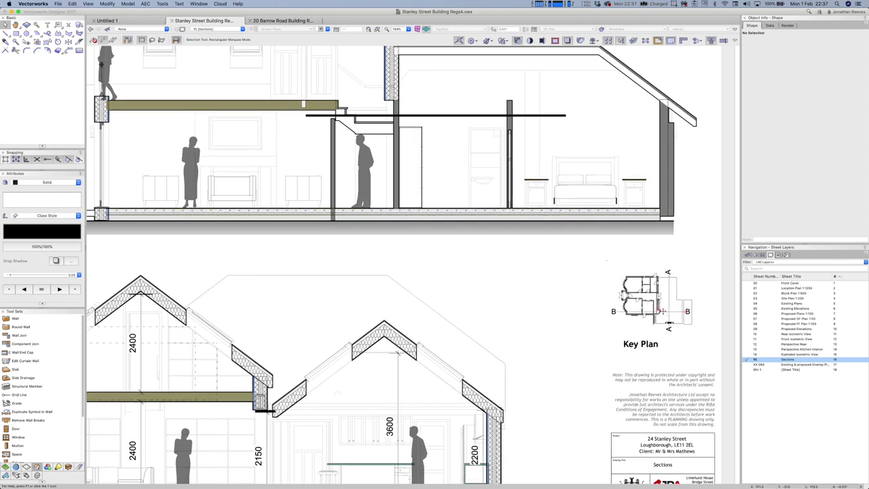
{"action": "key", "text": "super+4"}
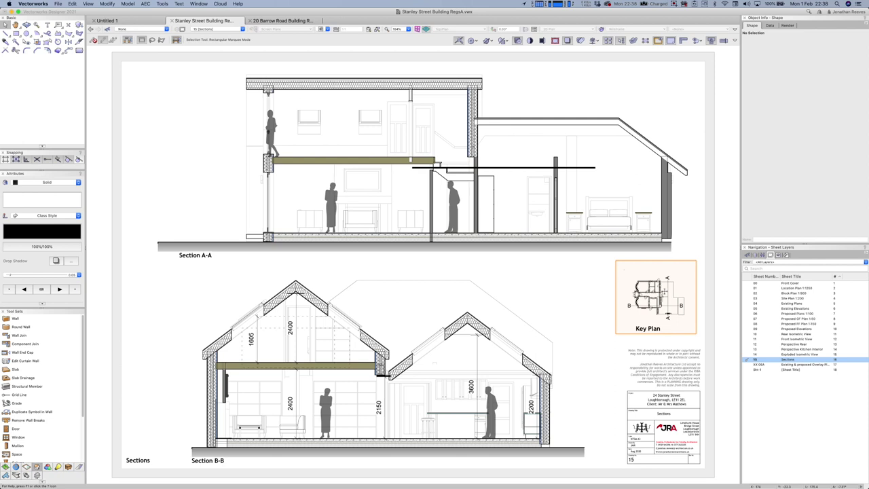
Check the Key Plan viewport's object name and review which viewports carry the Section B-B viewport's section line, then cancel the dialog
{"action": "left_click", "coordinate": [673, 288]}
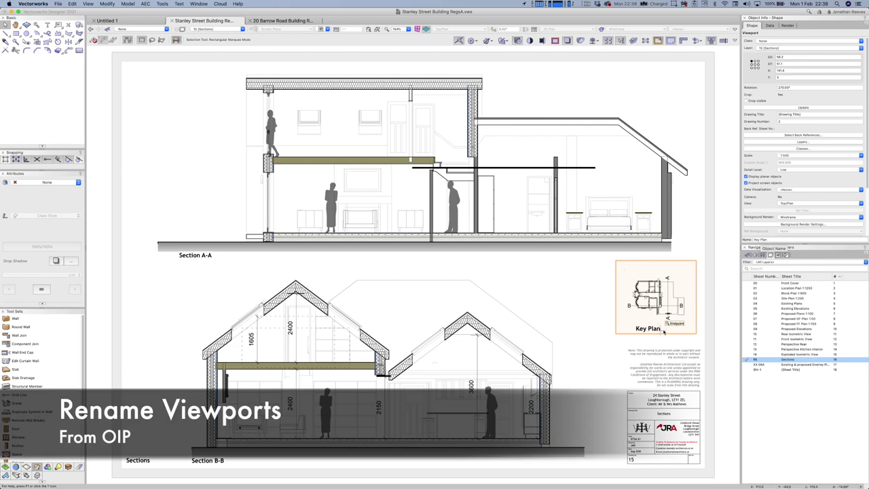
{"action": "left_click", "coordinate": [490, 331]}
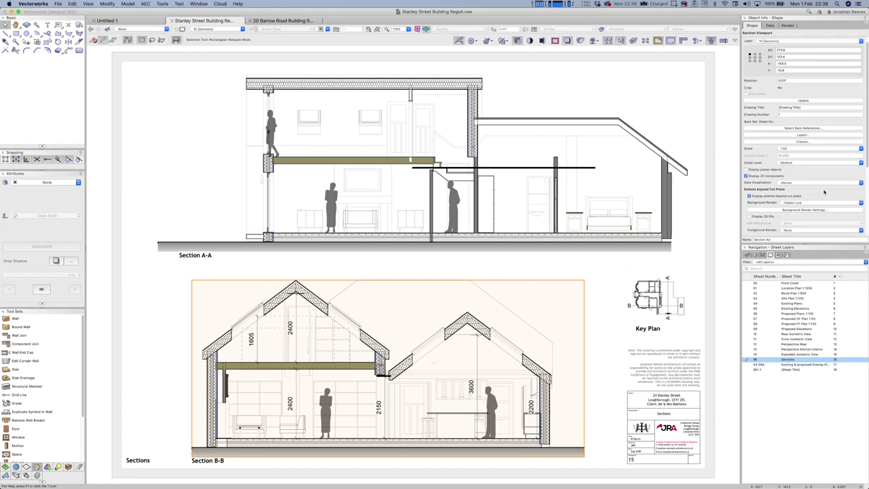
{"action": "scroll", "coordinate": [811, 203], "scroll_direction": "down", "scroll_amount": 3}
{"action": "scroll", "coordinate": [804, 222], "scroll_direction": "down", "scroll_amount": 3}
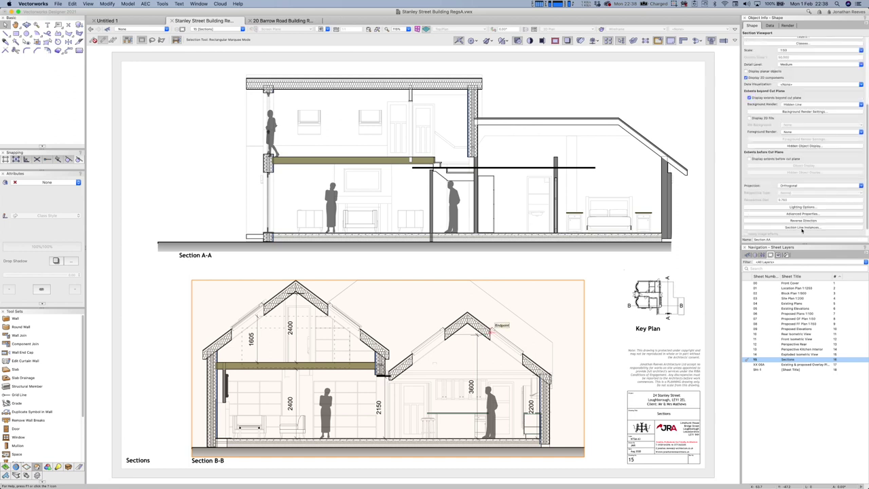
{"action": "left_click", "coordinate": [803, 230]}
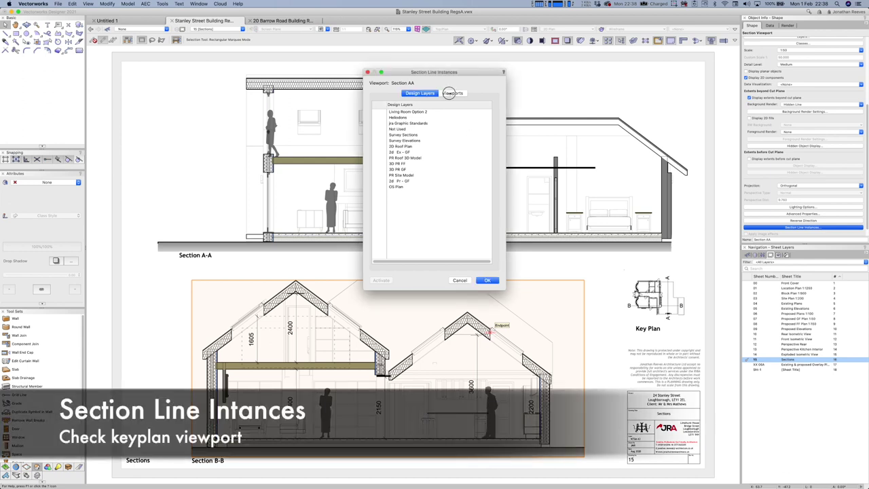
{"action": "left_click", "coordinate": [451, 92]}
{"action": "left_click", "coordinate": [378, 124]}
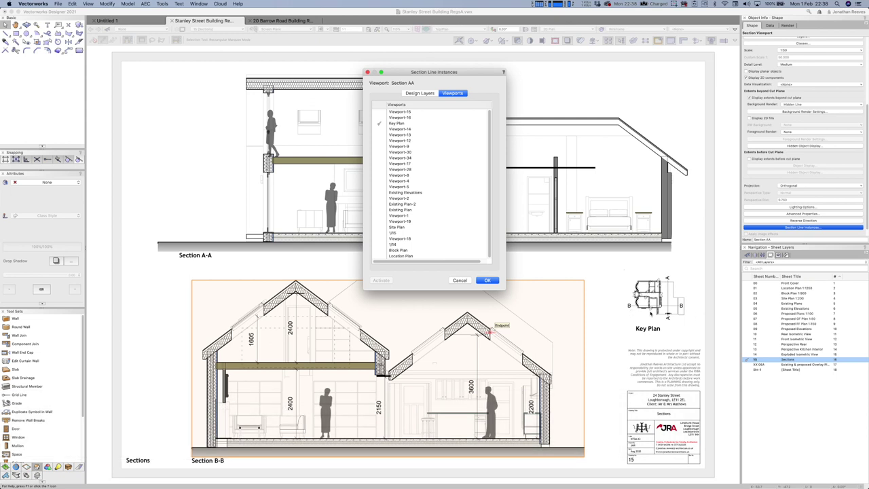
{"action": "left_click", "coordinate": [460, 280]}
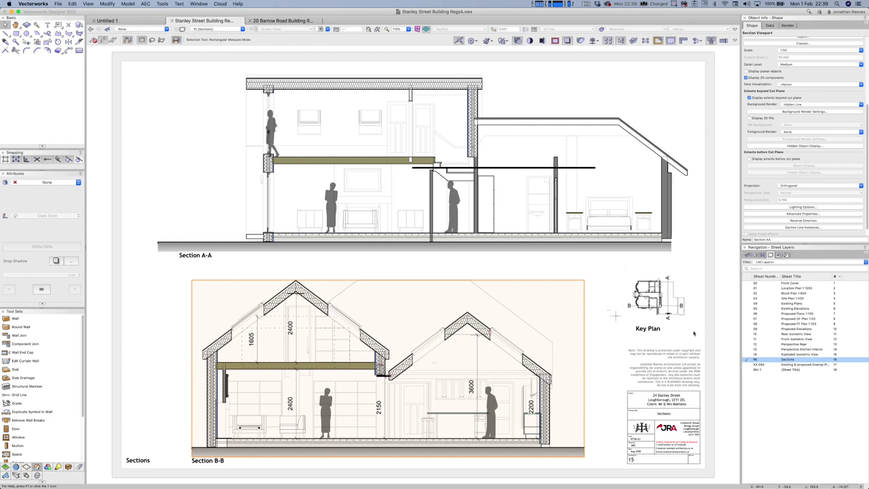
Open sheet layer 07, Proposed GF Plan 1:50
{"action": "left_click", "coordinate": [778, 319]}
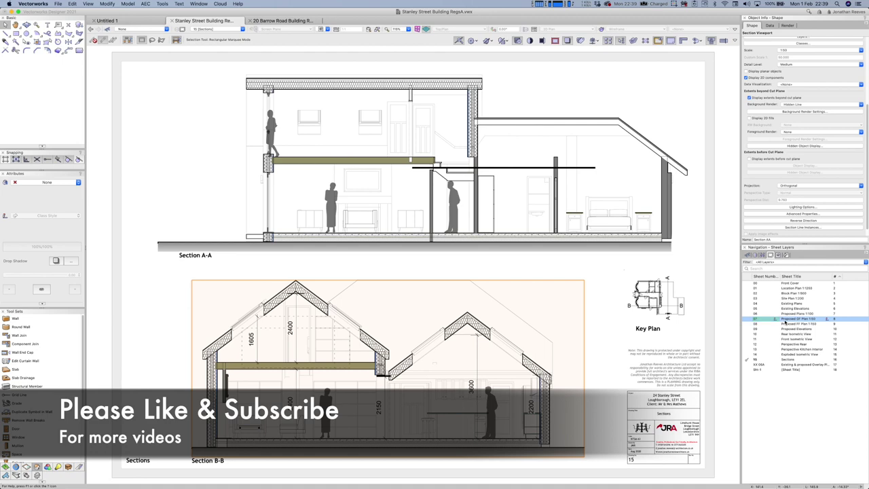
{"action": "double_click", "coordinate": [784, 323]}
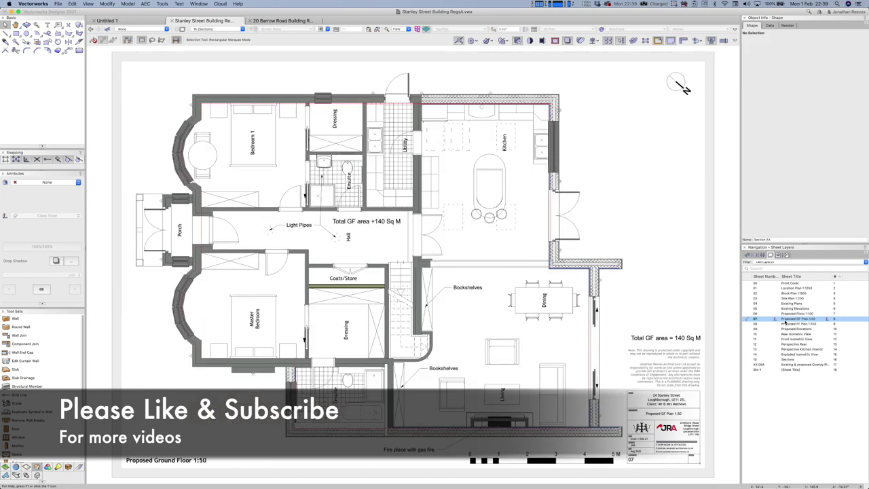